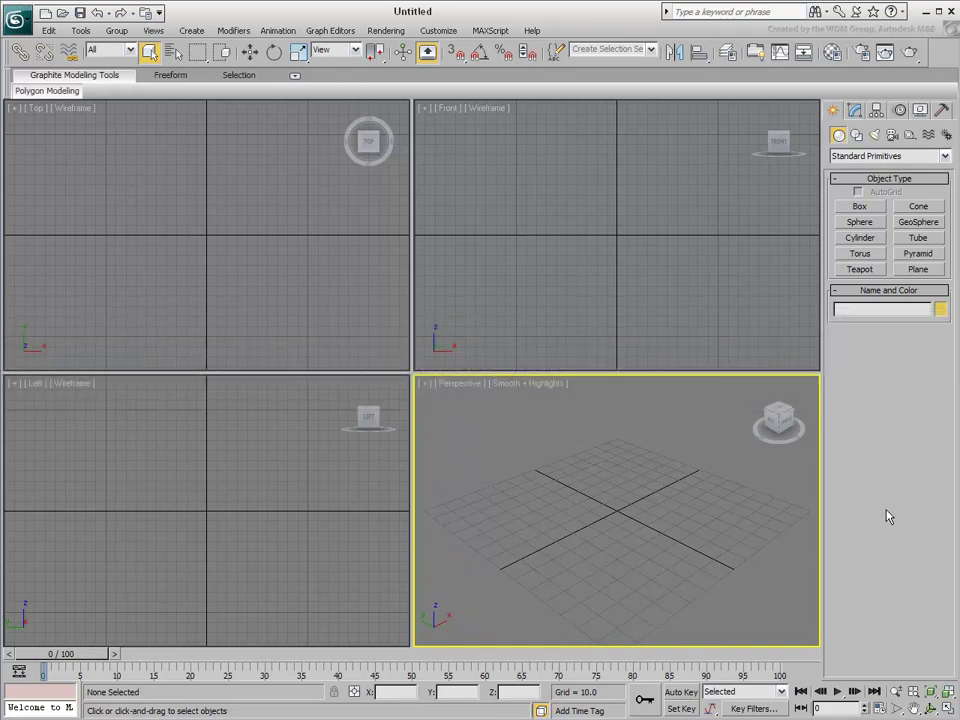
Show the Splines shape list with Line active, and cancel the Custom UI and Defaults Switcher.
{"action": "left_click", "coordinate": [858, 137]}
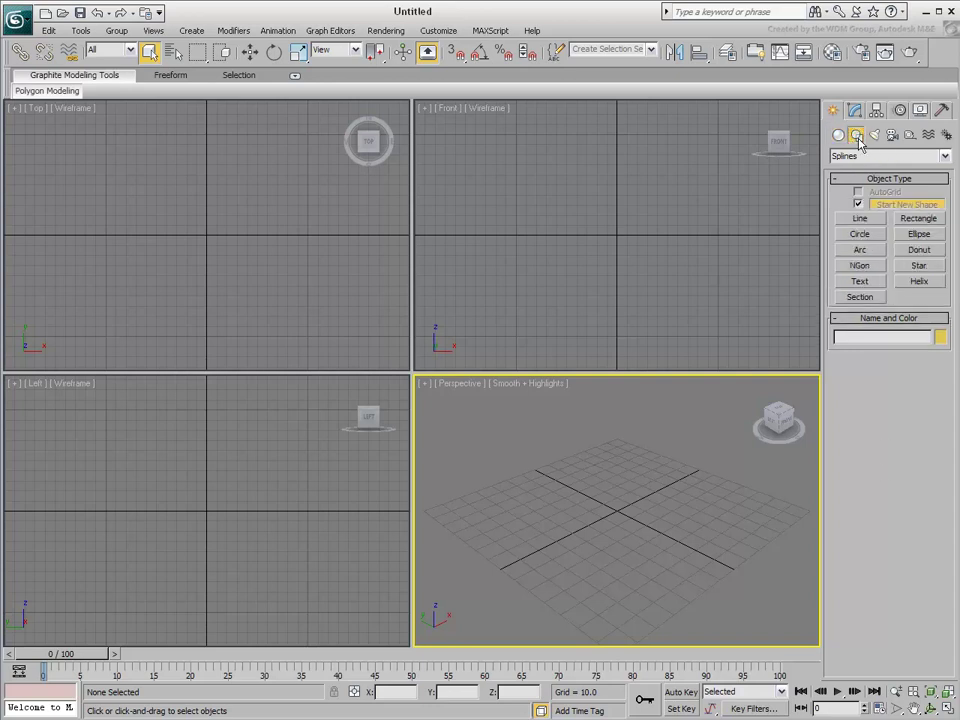
{"action": "left_click", "coordinate": [872, 221]}
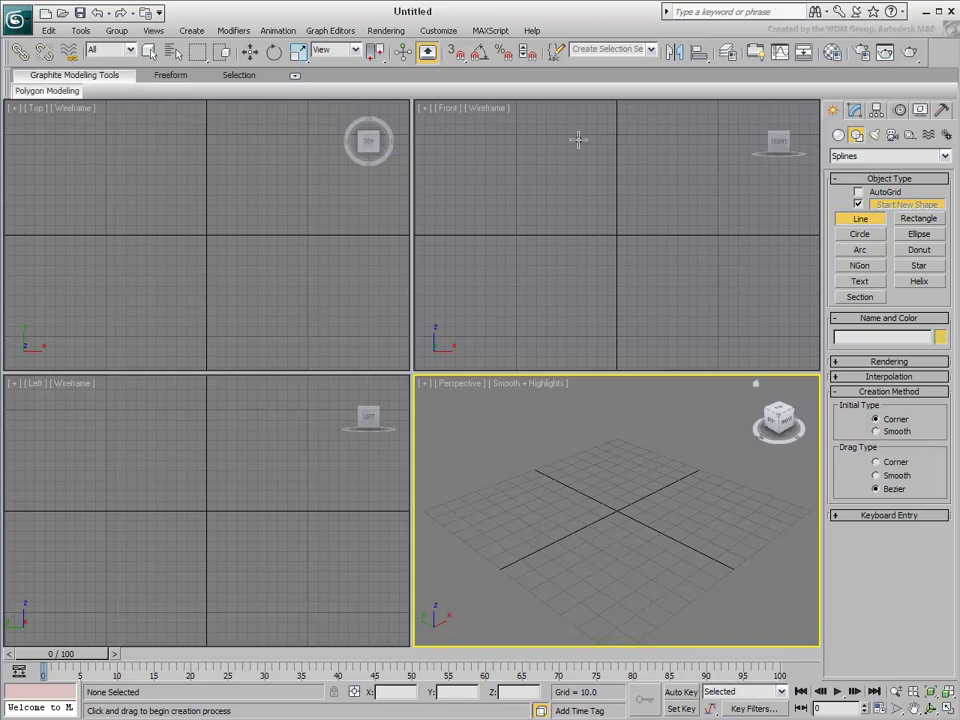
{"action": "left_click", "coordinate": [438, 30]}
{"action": "left_click", "coordinate": [466, 145]}
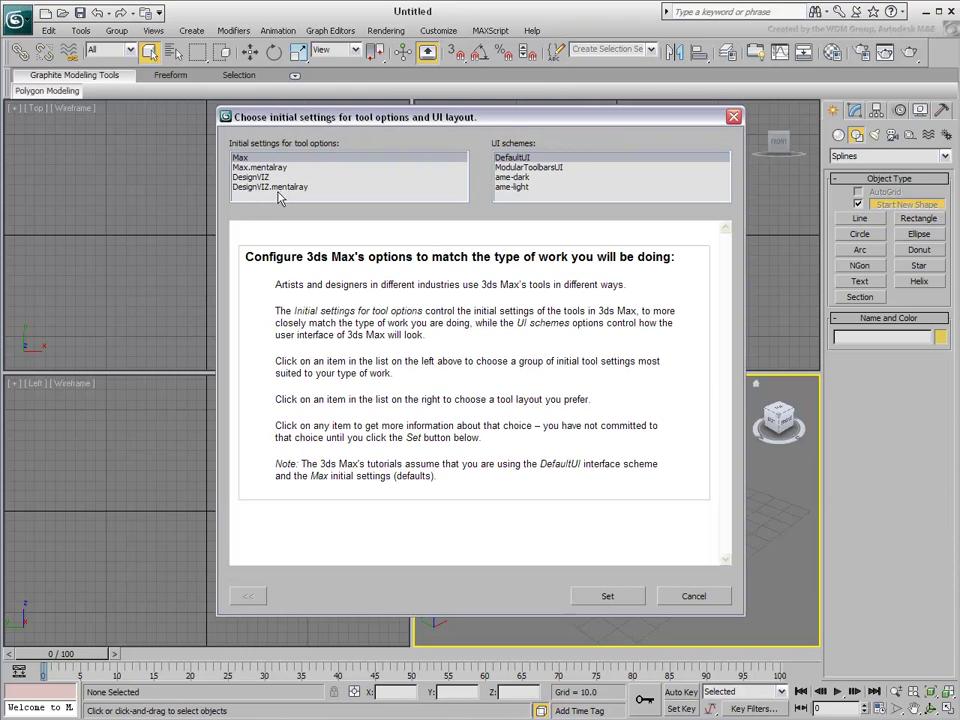
{"action": "left_click", "coordinate": [699, 598]}
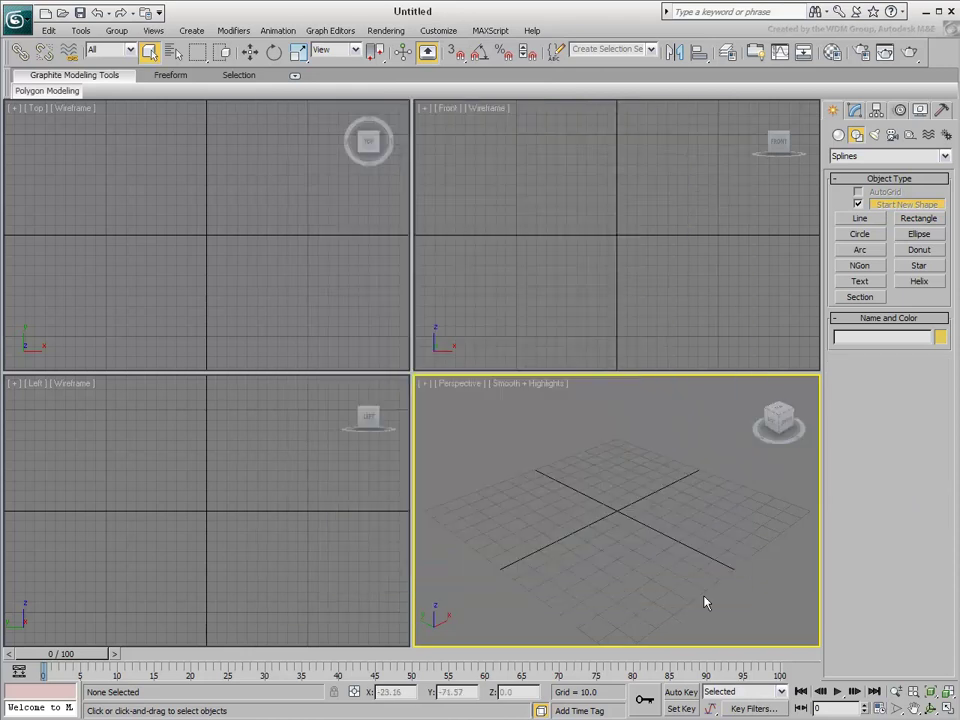
{"action": "left_click", "coordinate": [878, 219]}
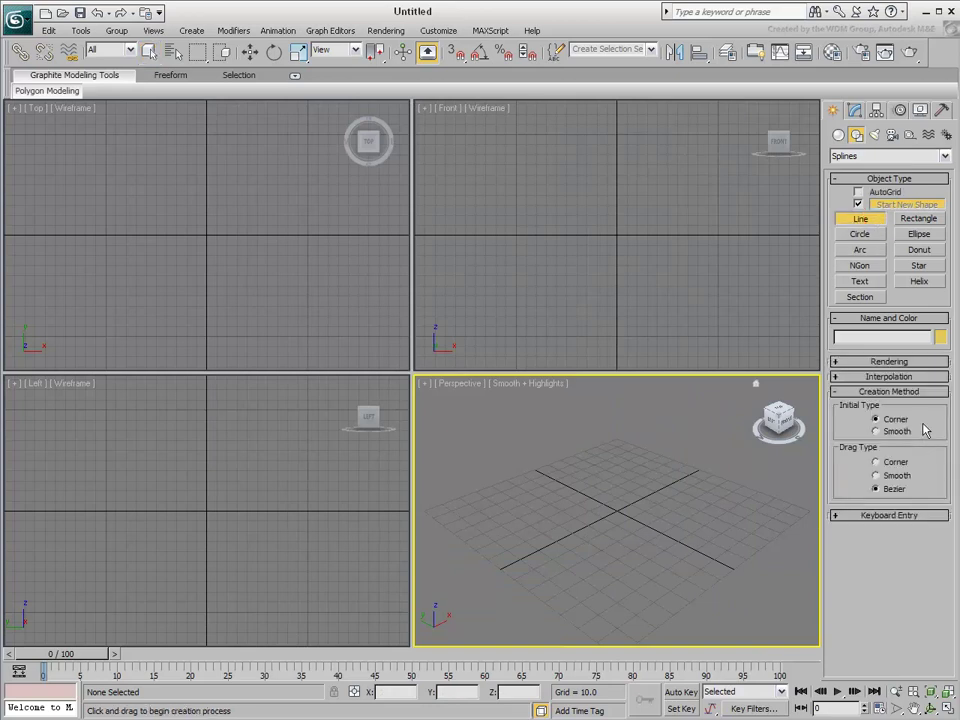
{"action": "left_click", "coordinate": [497, 262]}
{"action": "left_click", "coordinate": [519, 204]}
{"action": "left_click", "coordinate": [581, 160]}
{"action": "left_click", "coordinate": [648, 171]}
{"action": "left_click_drag", "start_coordinate": [648, 171], "coordinate": [664, 246]}
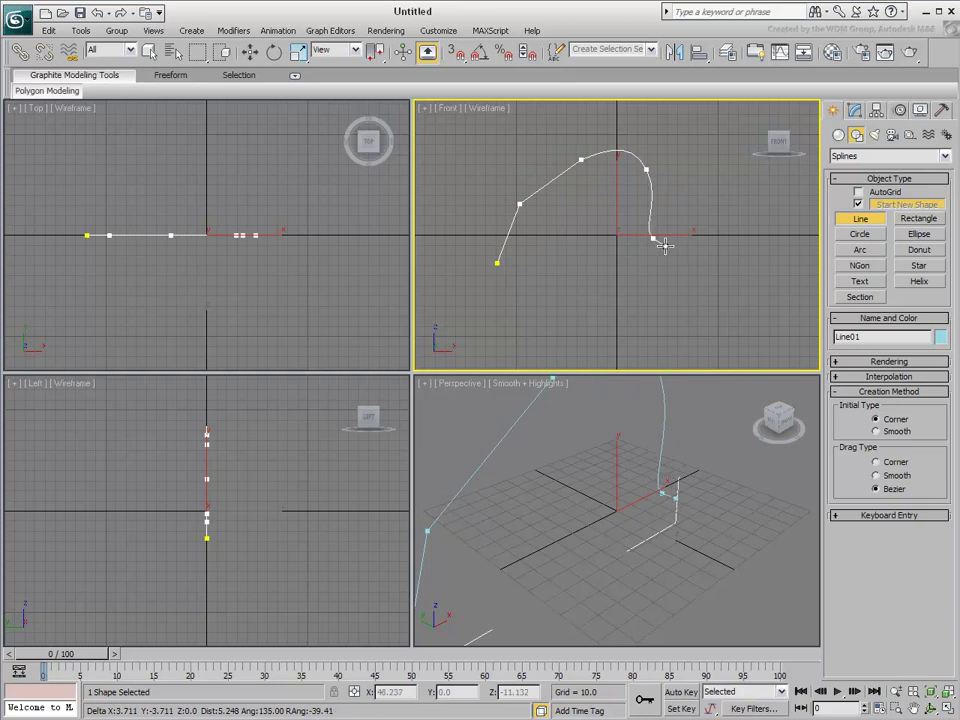
{"action": "left_click", "coordinate": [702, 265]}
{"action": "left_click", "coordinate": [666, 309]}
{"action": "left_click", "coordinate": [585, 307]}
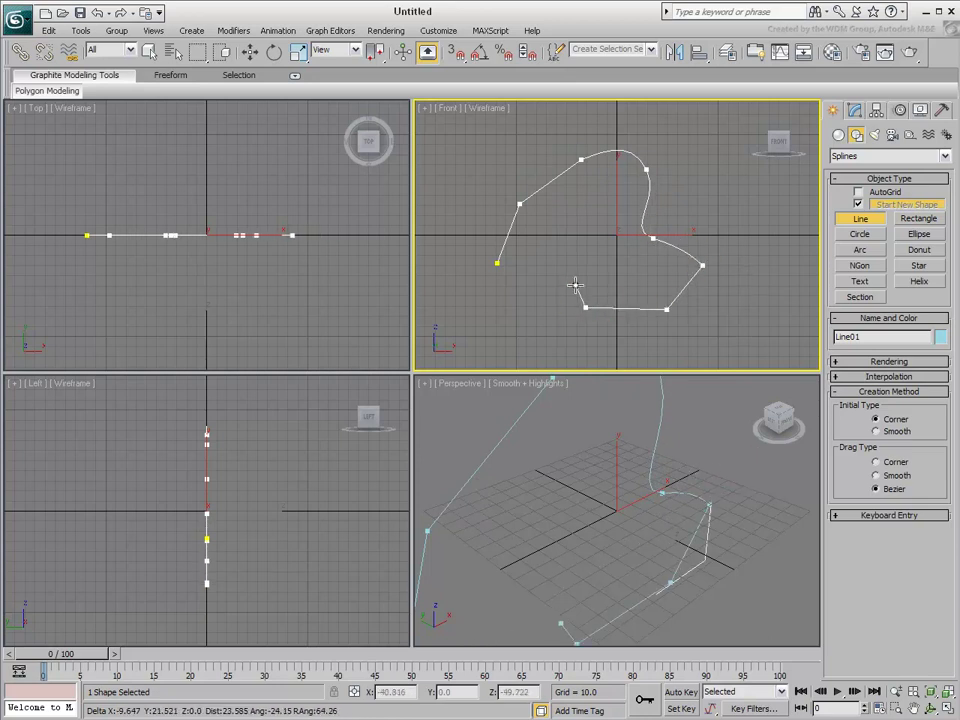
{"action": "right_click", "coordinate": [578, 280]}
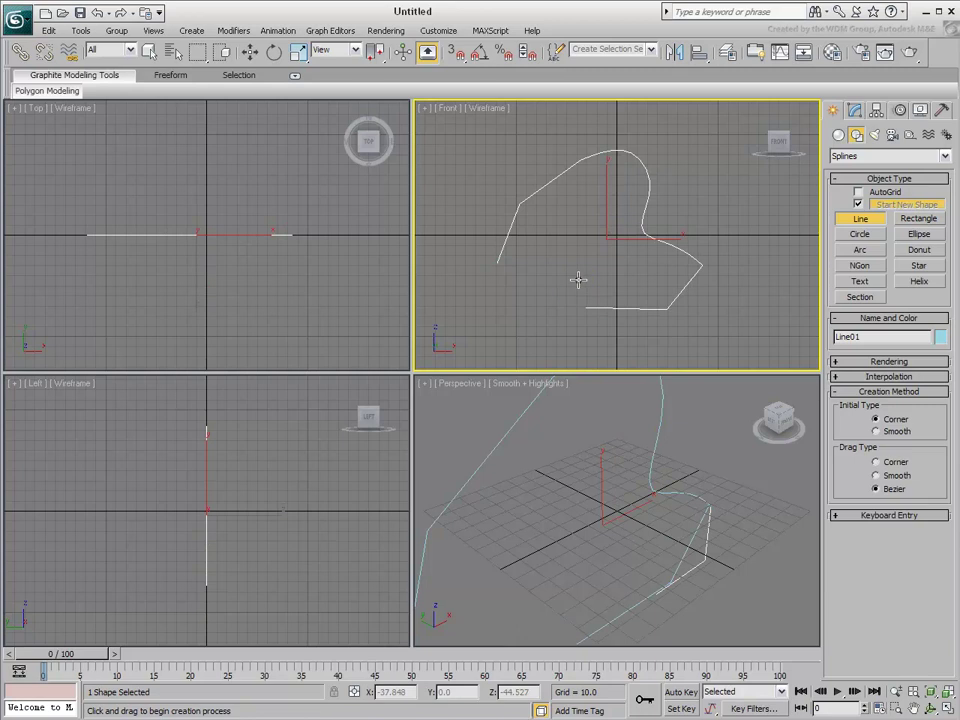
{"action": "left_click", "coordinate": [149, 52]}
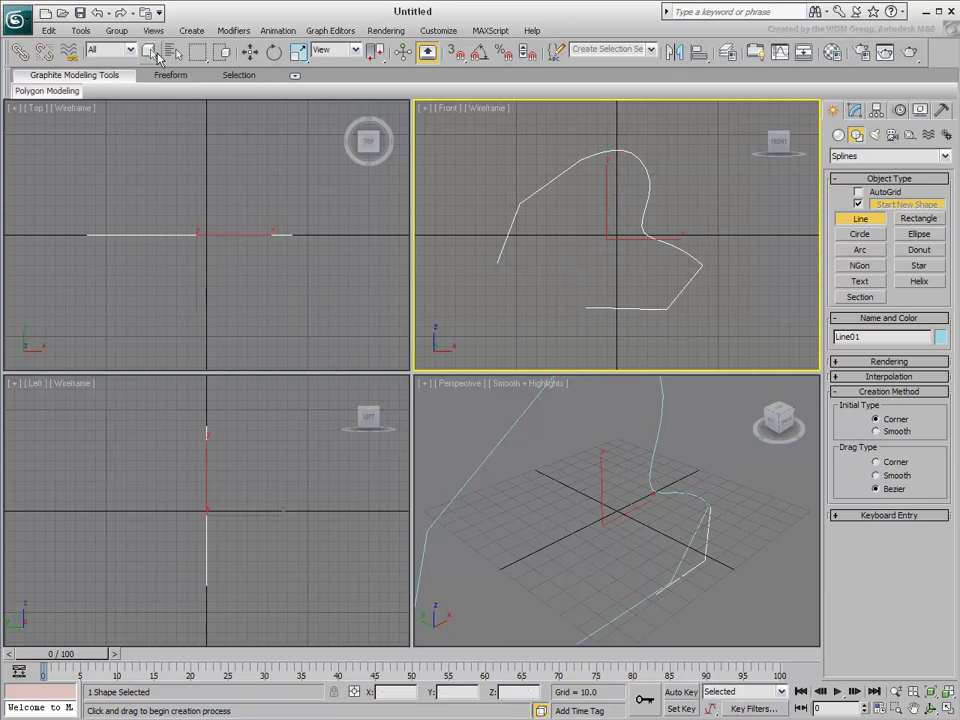
{"action": "left_click", "coordinate": [611, 270]}
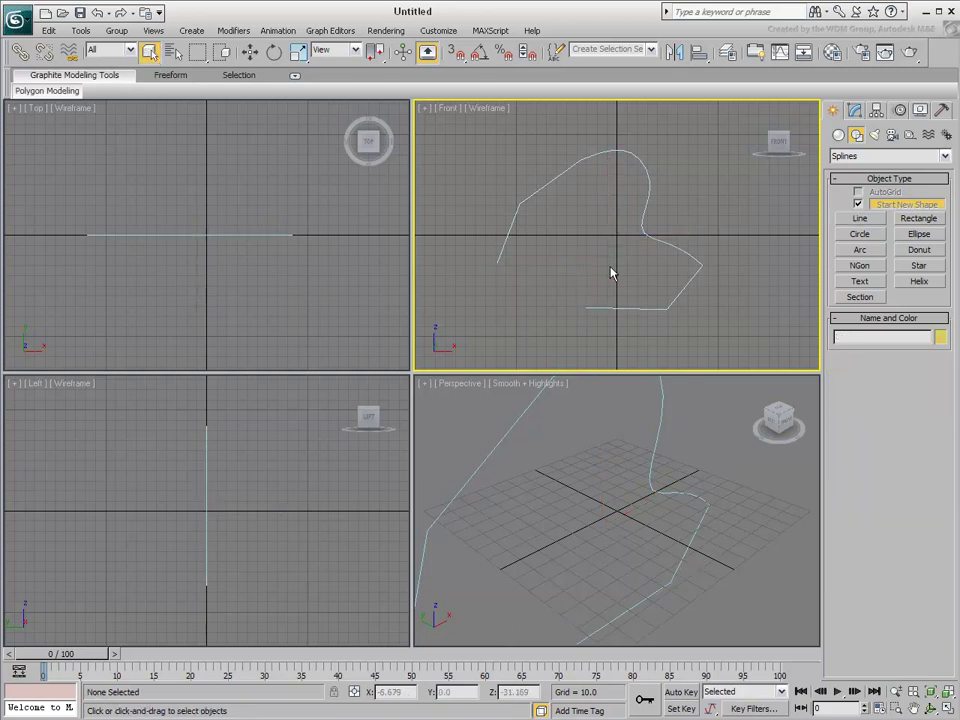
{"action": "left_click", "coordinate": [647, 229]}
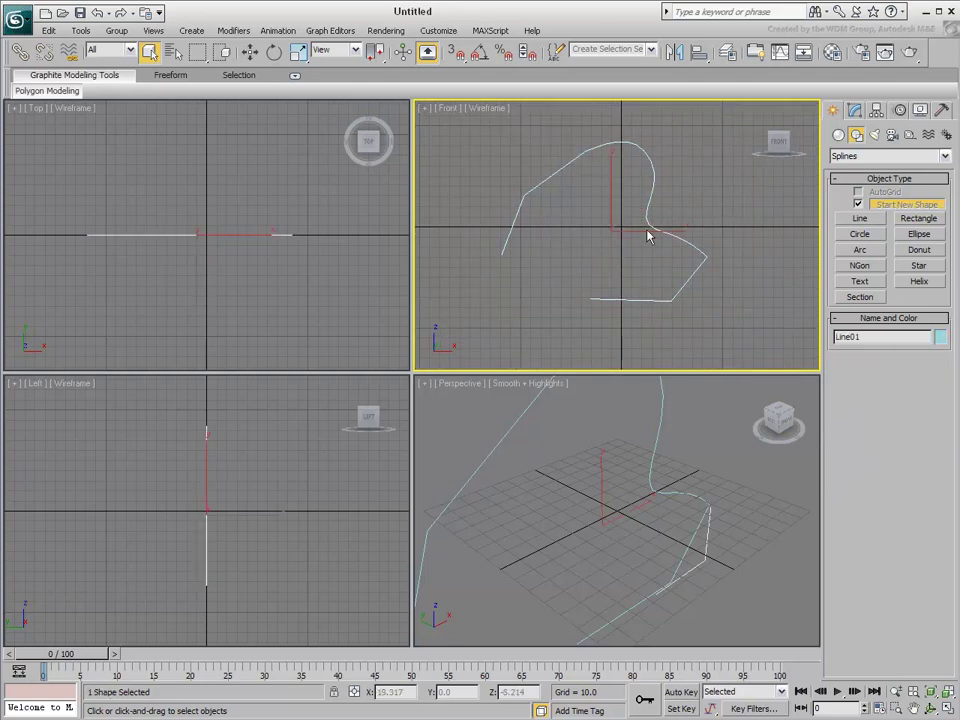
{"action": "key", "text": "Delete"}
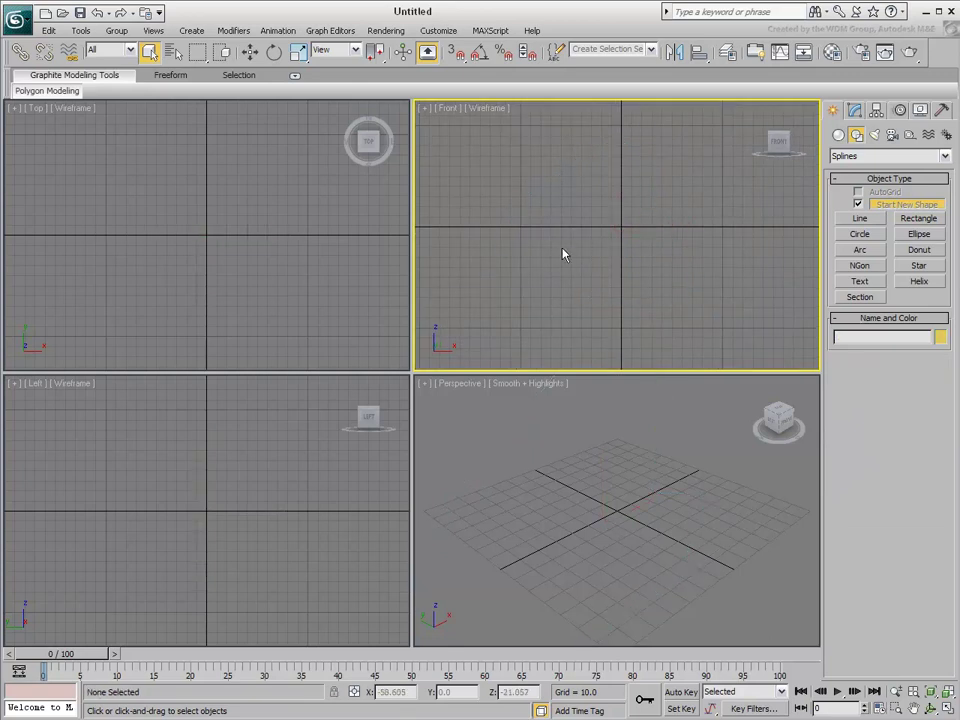
Maximize and pan the Front view, then start a Line with Corner drag type.
{"action": "left_click", "coordinate": [946, 711]}
{"action": "middle_click_drag", "start_coordinate": [504, 302], "coordinate": [490, 483]}
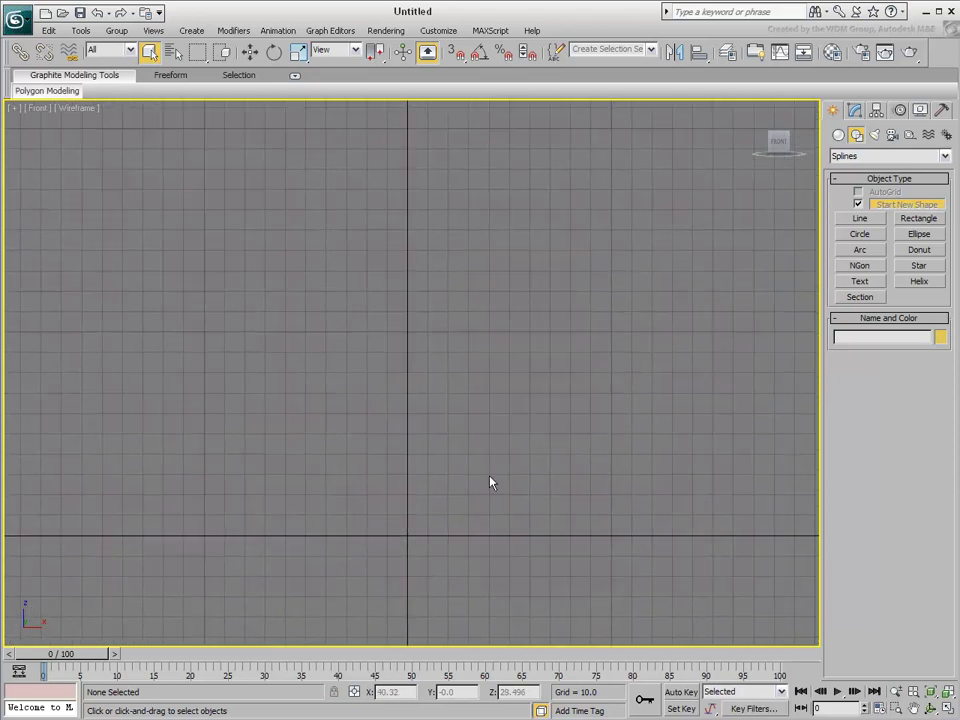
{"action": "left_click", "coordinate": [870, 220]}
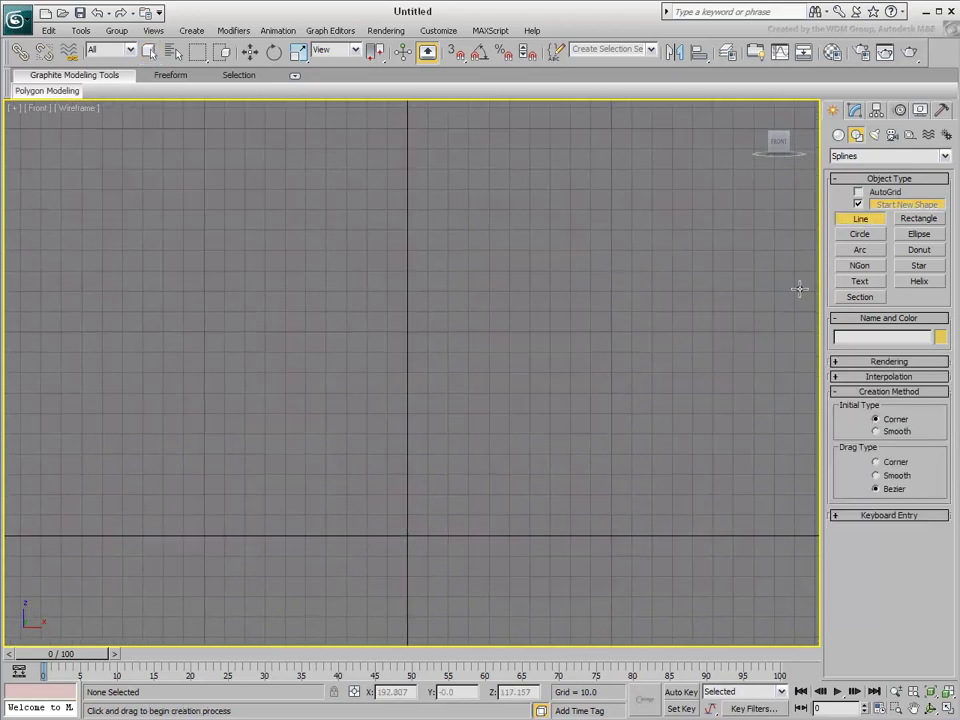
{"action": "left_click", "coordinate": [895, 463]}
Draw the five-point sharp-cornered chair profile in the Front view and show its modify parameters.
{"action": "left_click", "coordinate": [555, 494]}
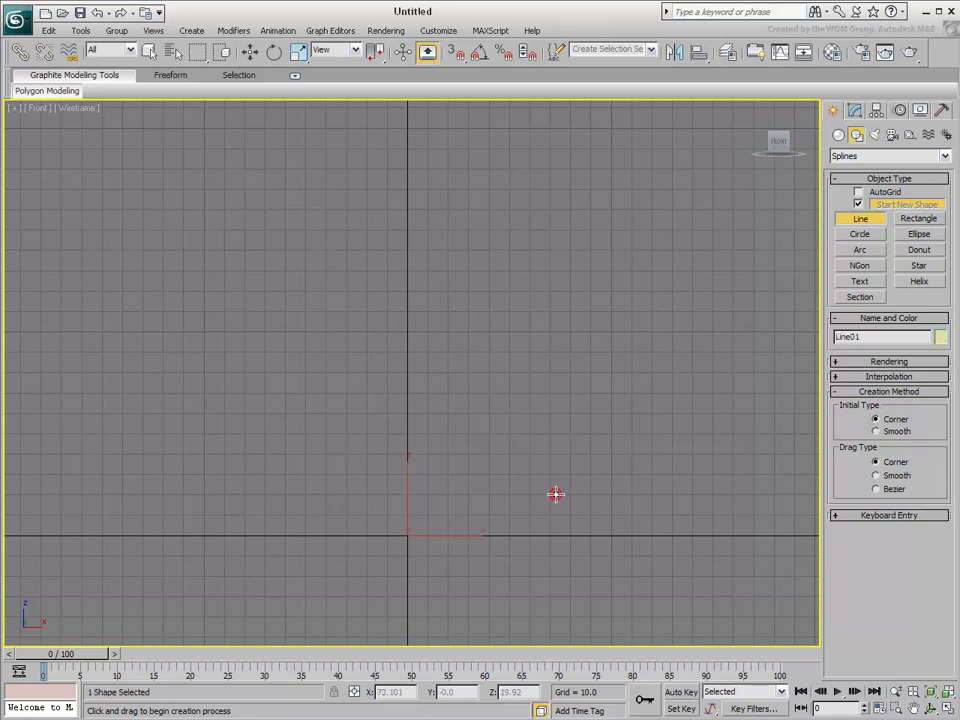
{"action": "left_click", "coordinate": [427, 494]}
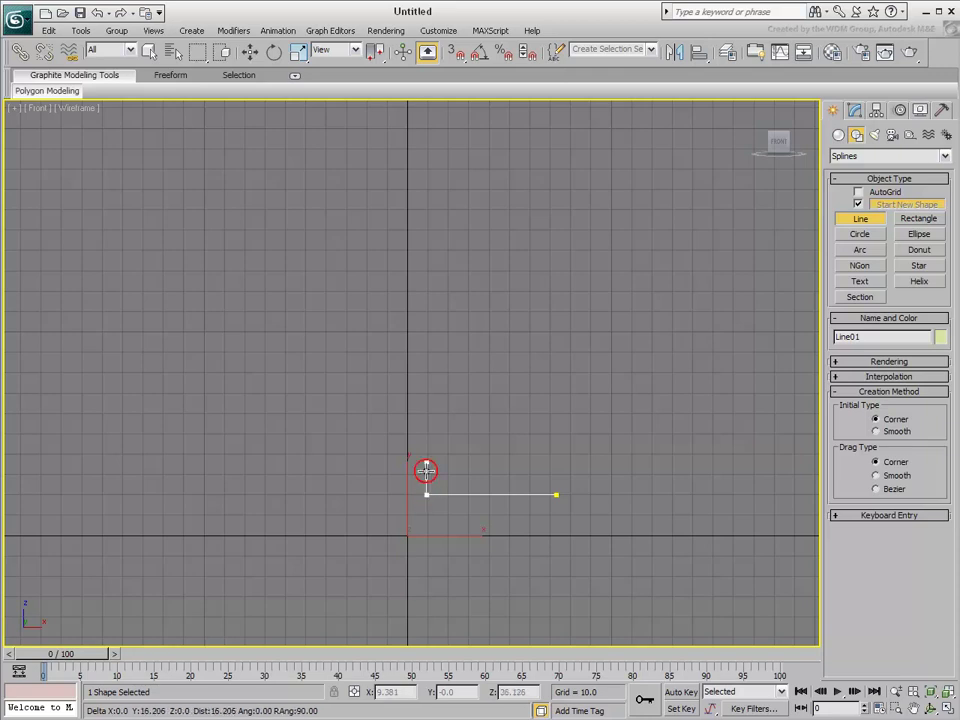
{"action": "left_click", "coordinate": [427, 291]}
{"action": "left_click", "coordinate": [546, 235]}
{"action": "left_click", "coordinate": [609, 119]}
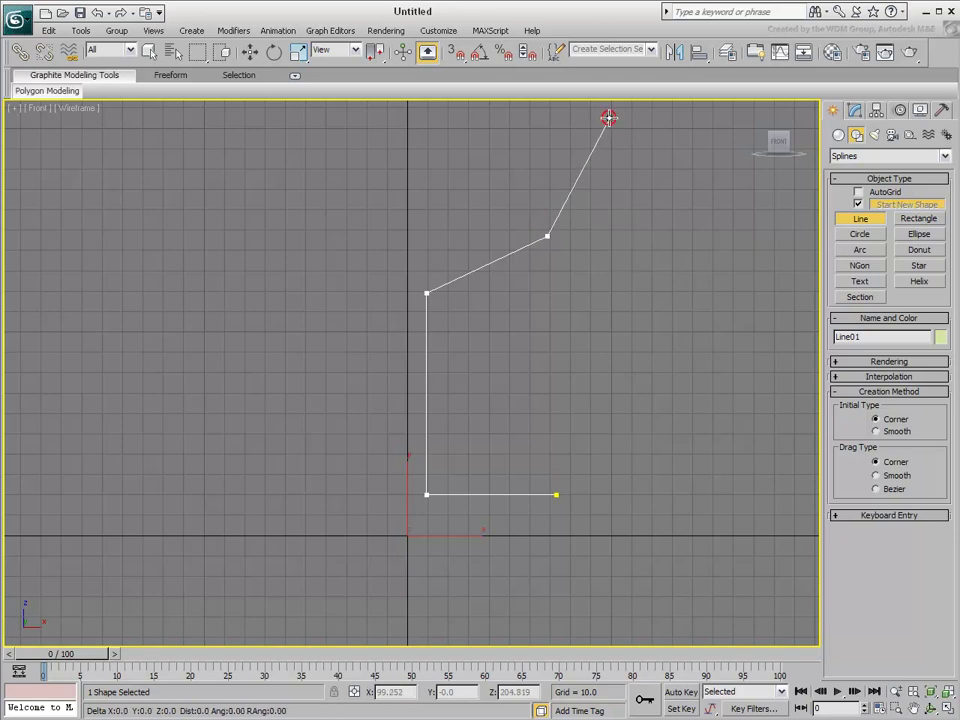
{"action": "right_click", "coordinate": [641, 206]}
{"action": "middle_click_drag", "start_coordinate": [639, 206], "coordinate": [544, 295]}
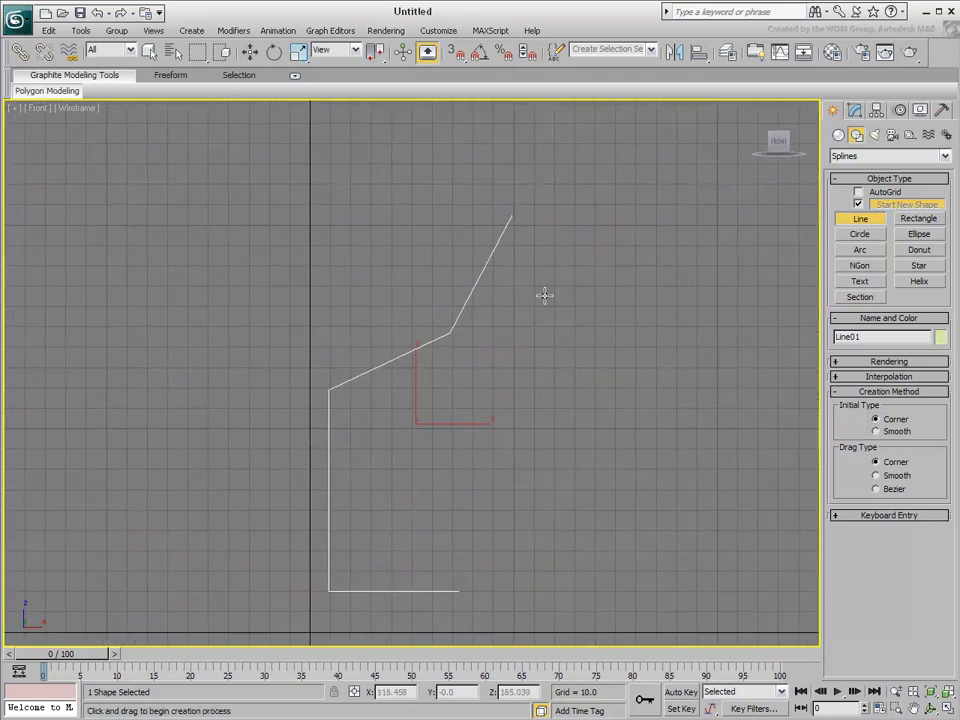
{"action": "left_click", "coordinate": [855, 110]}
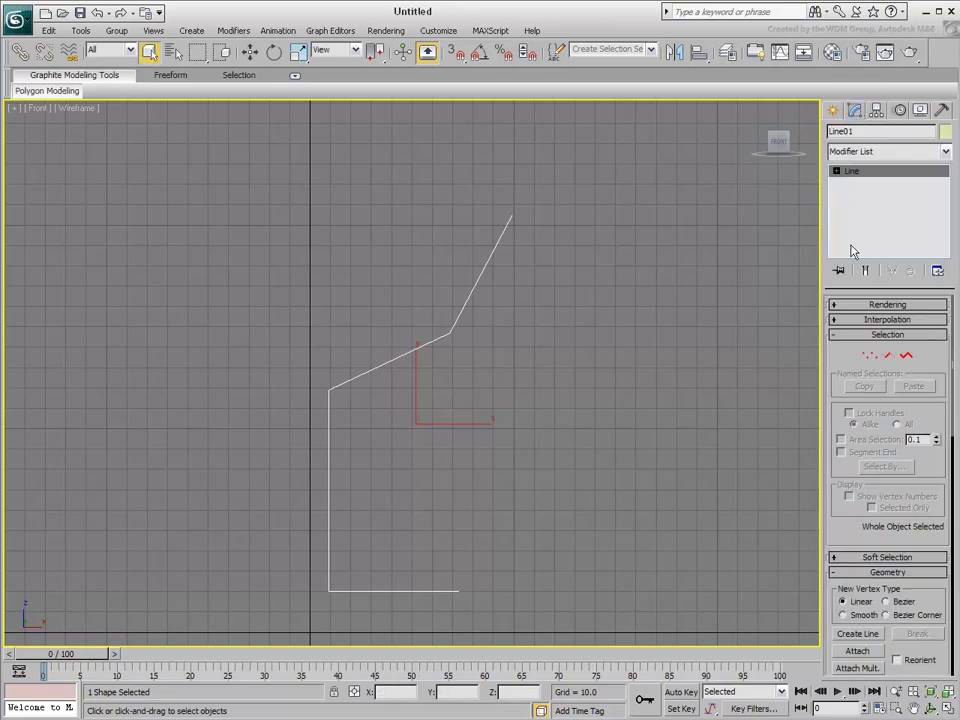
At Vertex level, move Line01's middle bend vertex slightly down and to the right.
{"action": "left_click", "coordinate": [869, 357]}
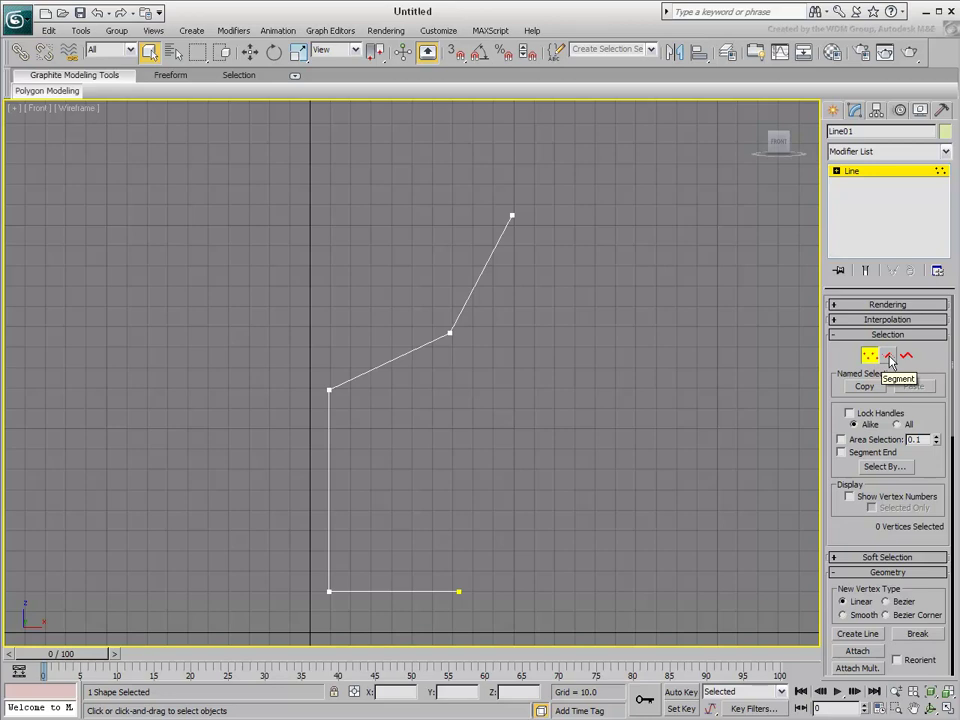
{"action": "left_click", "coordinate": [888, 357]}
{"action": "left_click", "coordinate": [907, 358]}
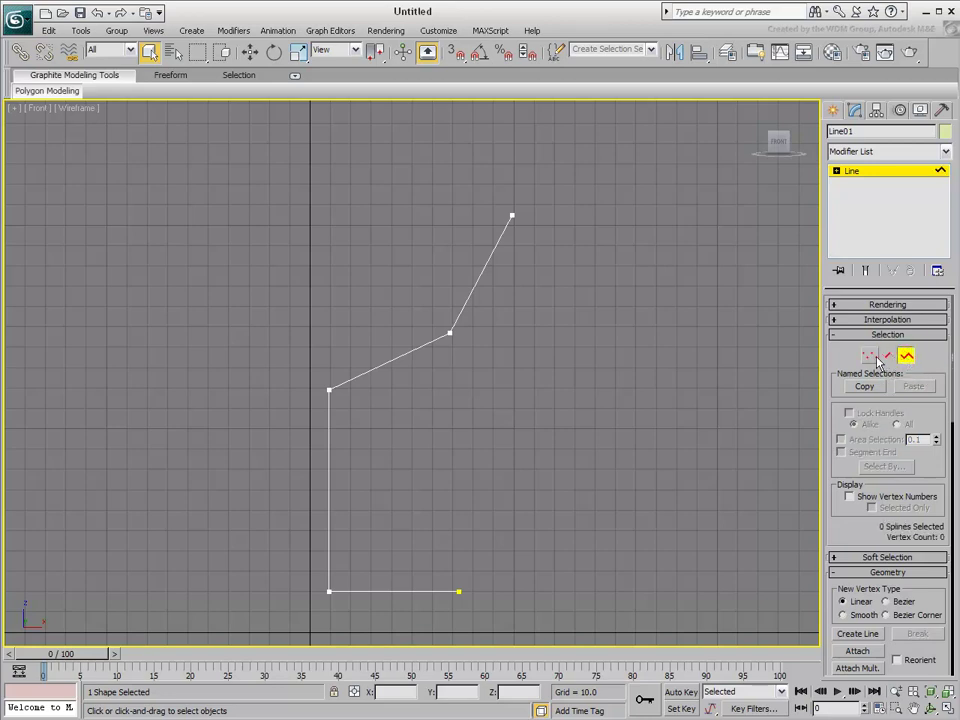
{"action": "left_click", "coordinate": [868, 358]}
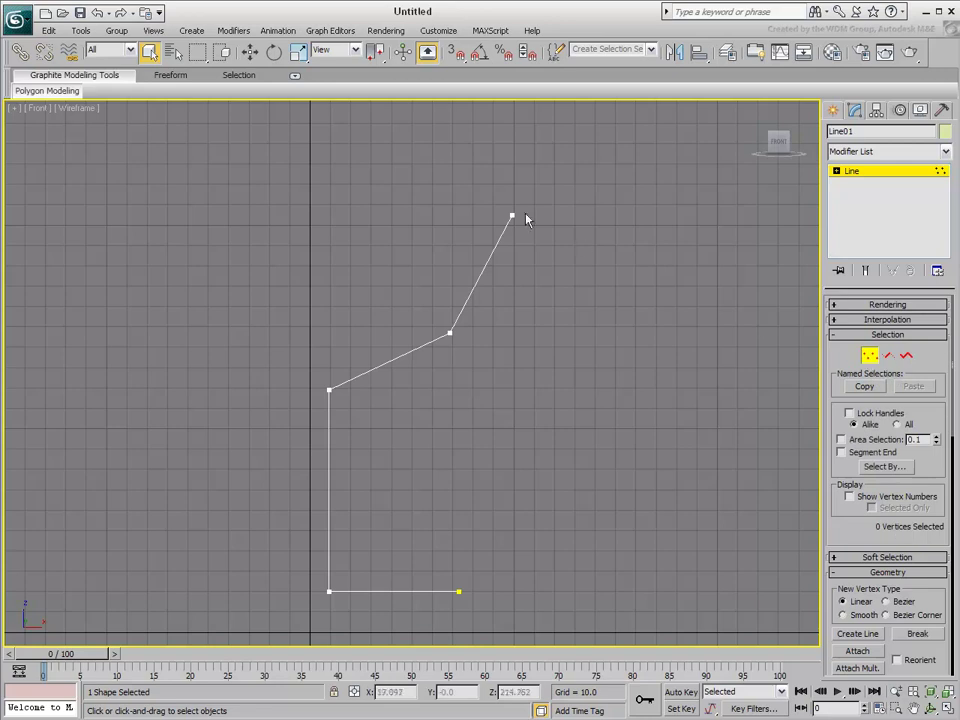
{"action": "left_click", "coordinate": [250, 52]}
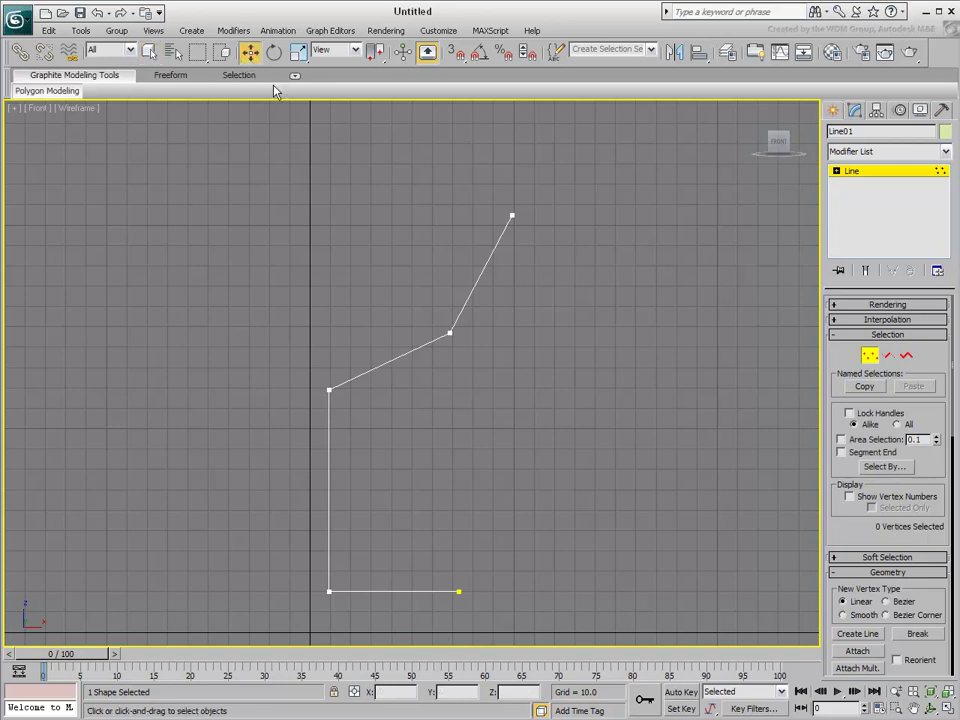
{"action": "left_click", "coordinate": [450, 332]}
{"action": "mouse_move", "coordinate": [471, 311]}
{"action": "left_mouse_down"}
{"action": "mouse_move", "coordinate": [531, 381]}
{"action": "mouse_move", "coordinate": [528, 365]}
{"action": "mouse_move", "coordinate": [433, 283]}
{"action": "mouse_move", "coordinate": [418, 257]}
{"action": "mouse_move", "coordinate": [489, 301]}
{"action": "mouse_move", "coordinate": [485, 317]}
{"action": "left_mouse_up"}
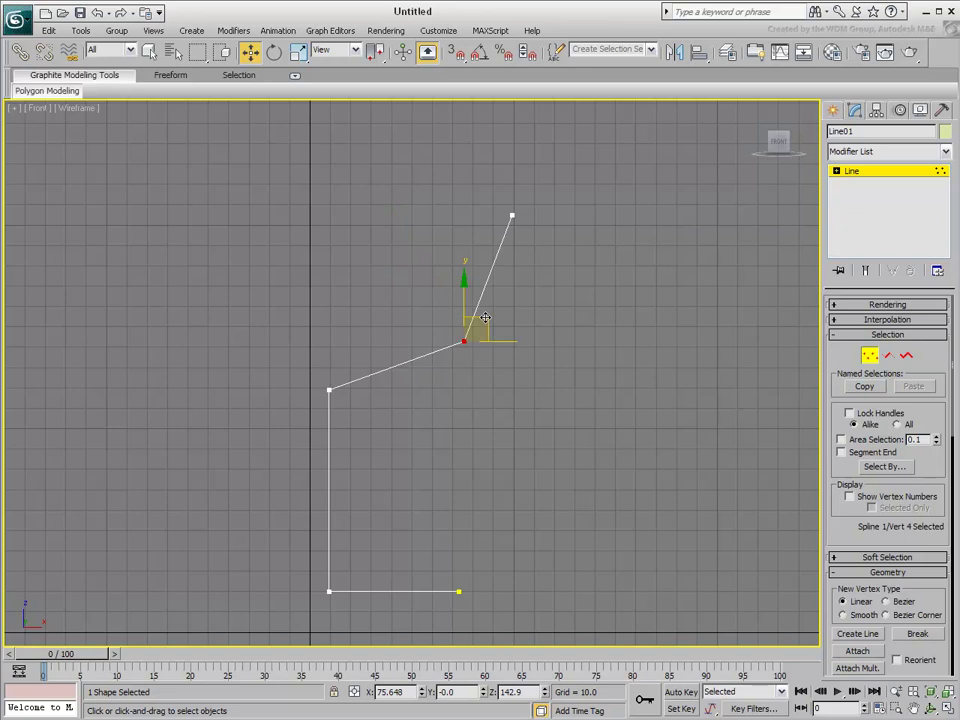
Set the bend vertex to Smooth and nudge it to test the curve.
{"action": "right_click", "coordinate": [484, 316]}
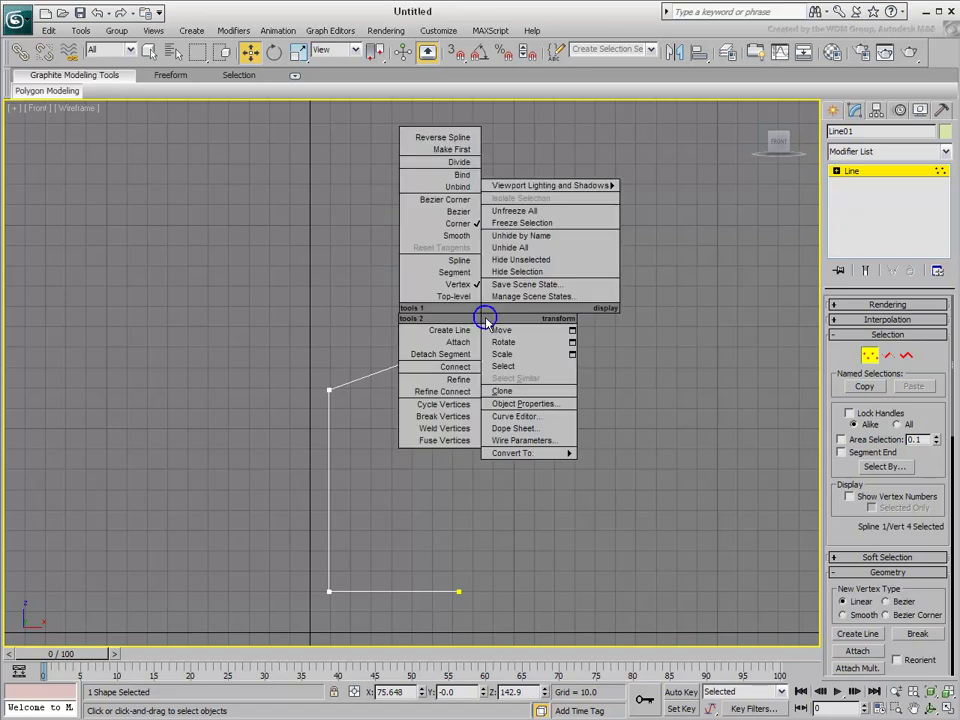
{"action": "left_click", "coordinate": [468, 238]}
{"action": "mouse_move", "coordinate": [484, 318]}
{"action": "left_mouse_down"}
{"action": "mouse_move", "coordinate": [414, 236]}
{"action": "mouse_move", "coordinate": [499, 326]}
{"action": "mouse_move", "coordinate": [485, 330]}
{"action": "left_mouse_up"}
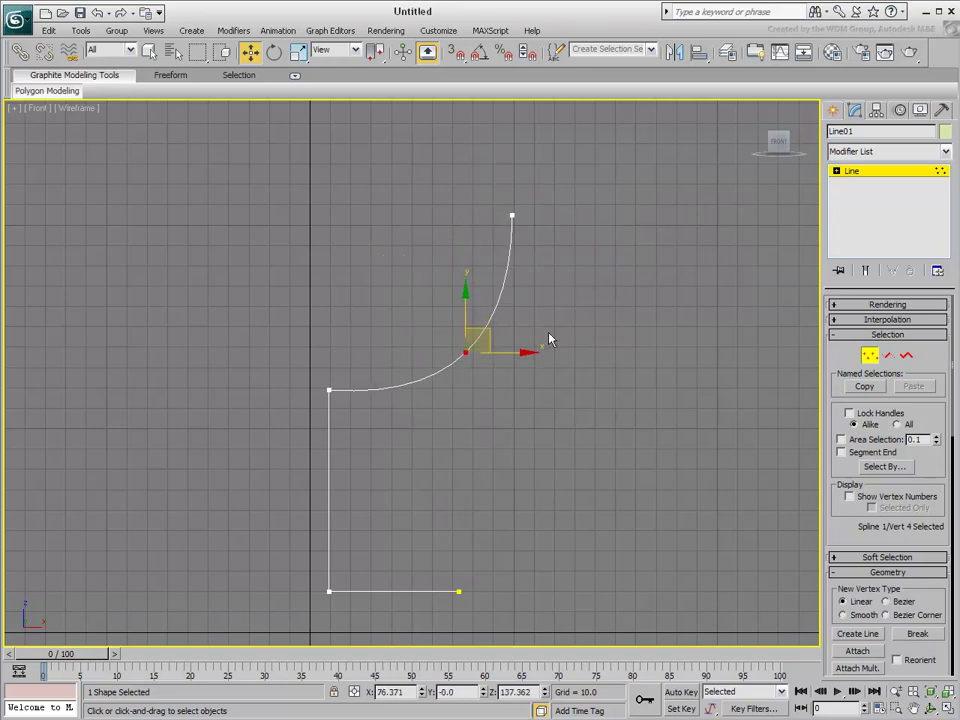
Convert the vertex to Bezier and pull its tangent so the seat curves into the back.
{"action": "right_click", "coordinate": [508, 332]}
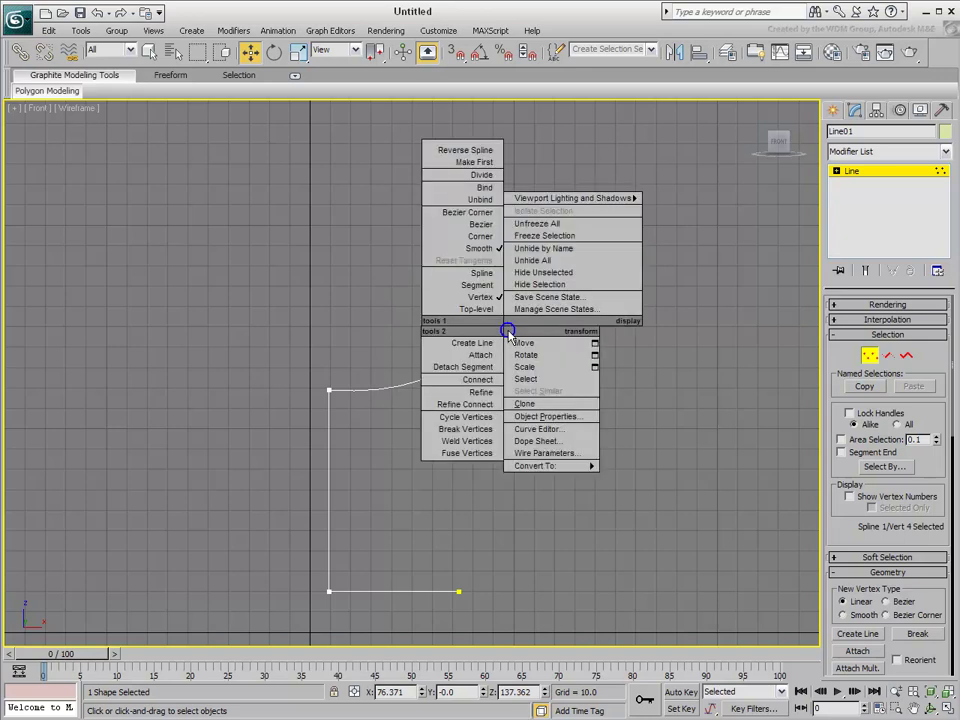
{"action": "left_click", "coordinate": [481, 224]}
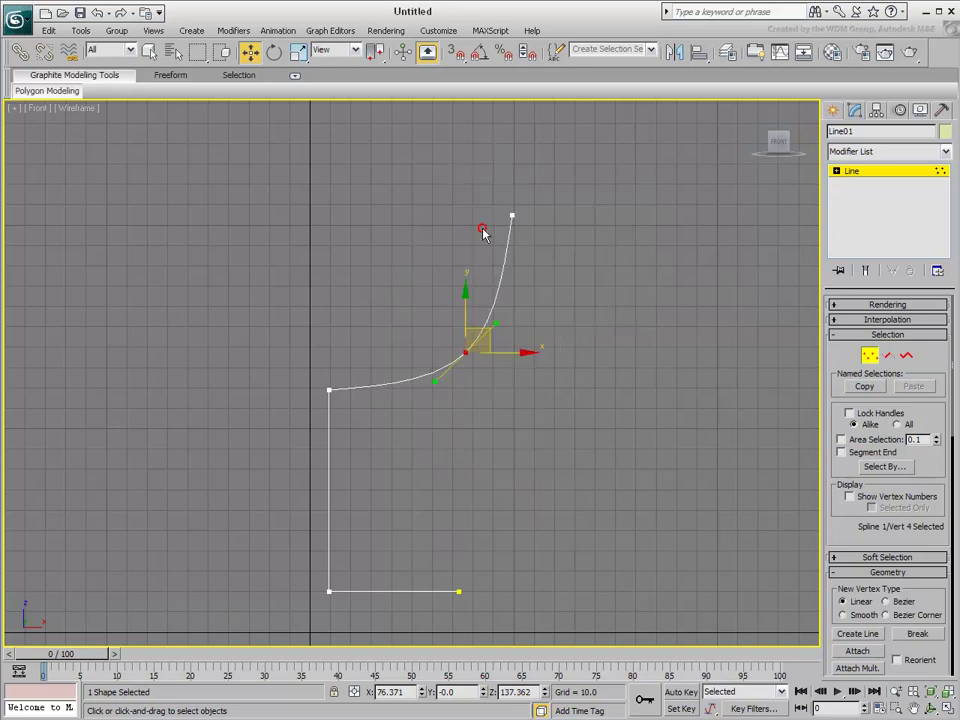
{"action": "left_click_drag", "start_coordinate": [434, 379], "coordinate": [486, 412]}
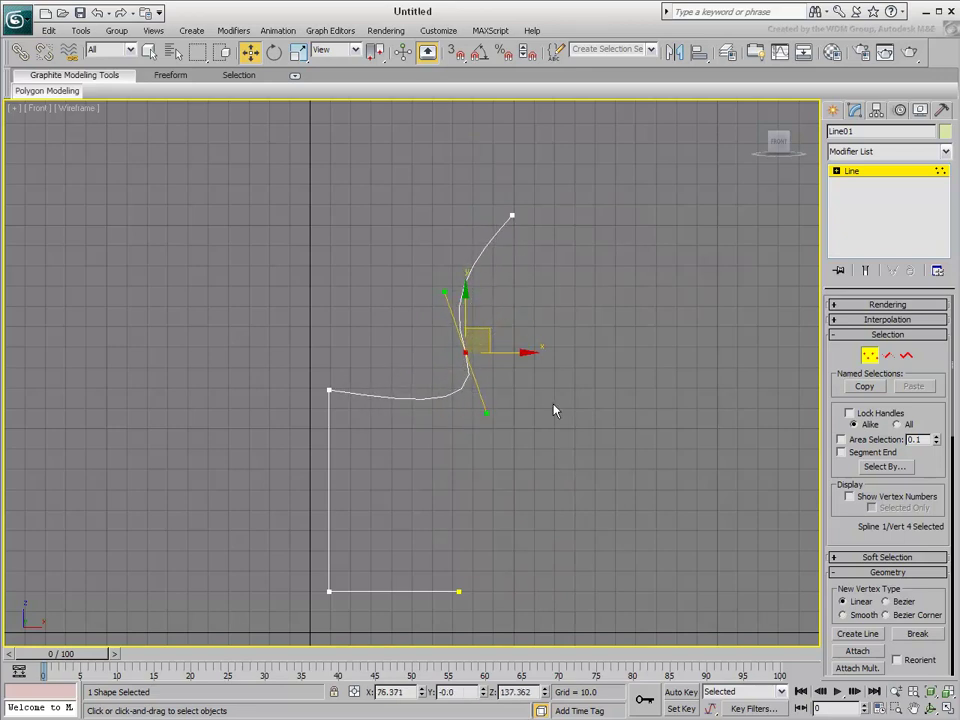
{"action": "middle_click_drag", "start_coordinate": [437, 399], "coordinate": [451, 372]}
{"action": "scroll", "coordinate": [450, 373], "scroll_direction": "up", "scroll_amount": 4}
{"action": "scroll", "coordinate": [451, 372], "scroll_direction": "up", "scroll_amount": 2}
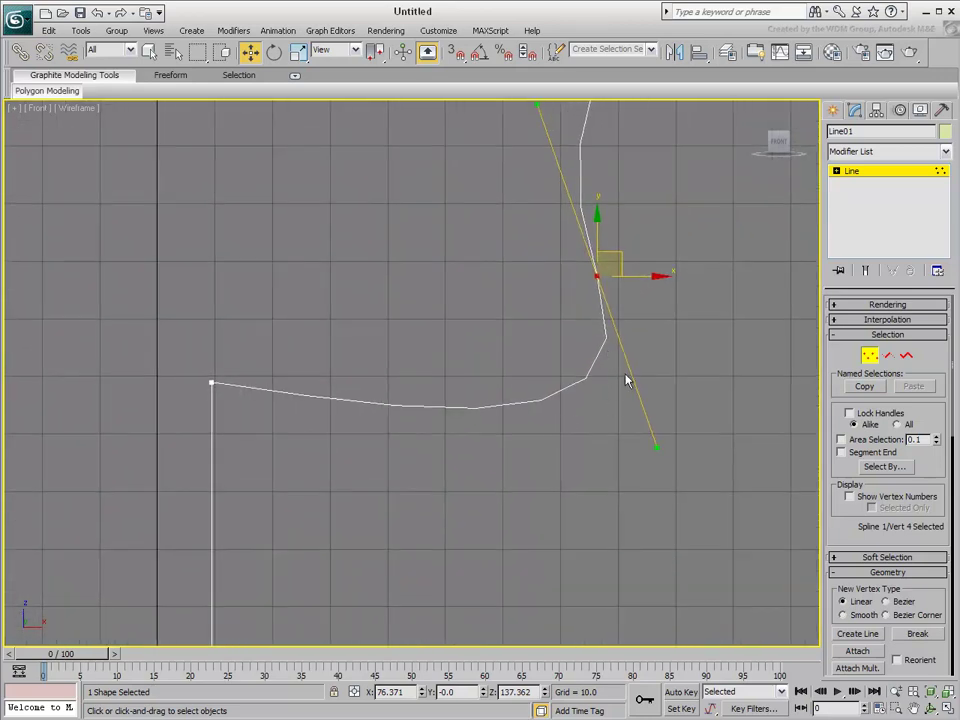
{"action": "left_click", "coordinate": [889, 320]}
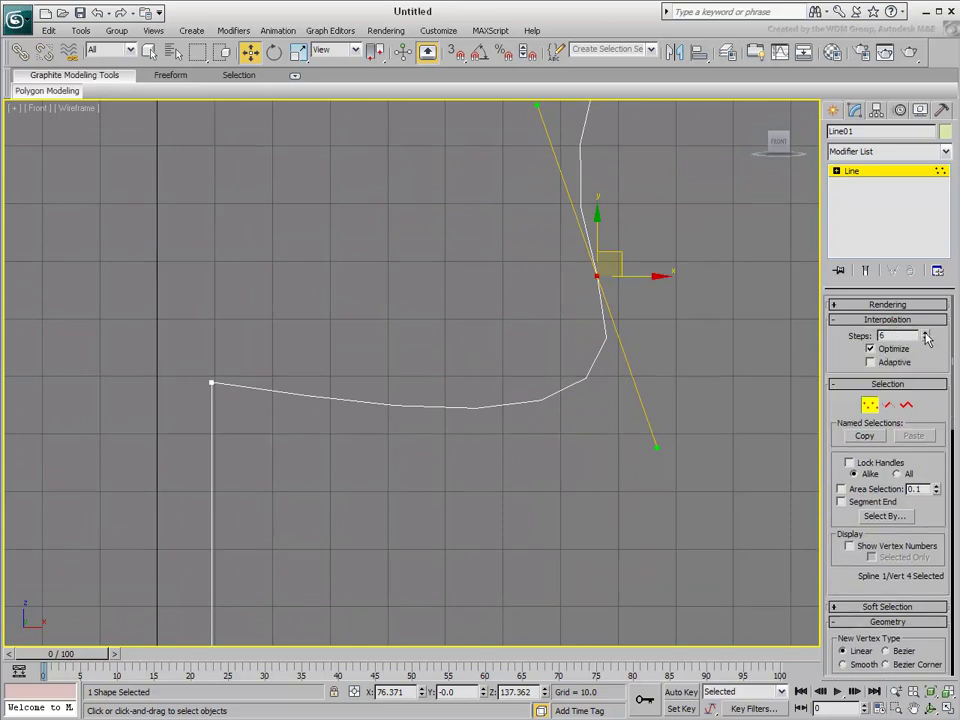
Raise the interpolation Steps, lower them back to 6, then enable Adaptive.
{"action": "left_click", "coordinate": [926, 334]}
{"action": "left_click", "coordinate": [926, 334]}
{"action": "left_click", "coordinate": [926, 334]}
{"action": "left_click", "coordinate": [926, 334]}
{"action": "left_click", "coordinate": [926, 334]}
{"action": "left_click", "coordinate": [926, 334]}
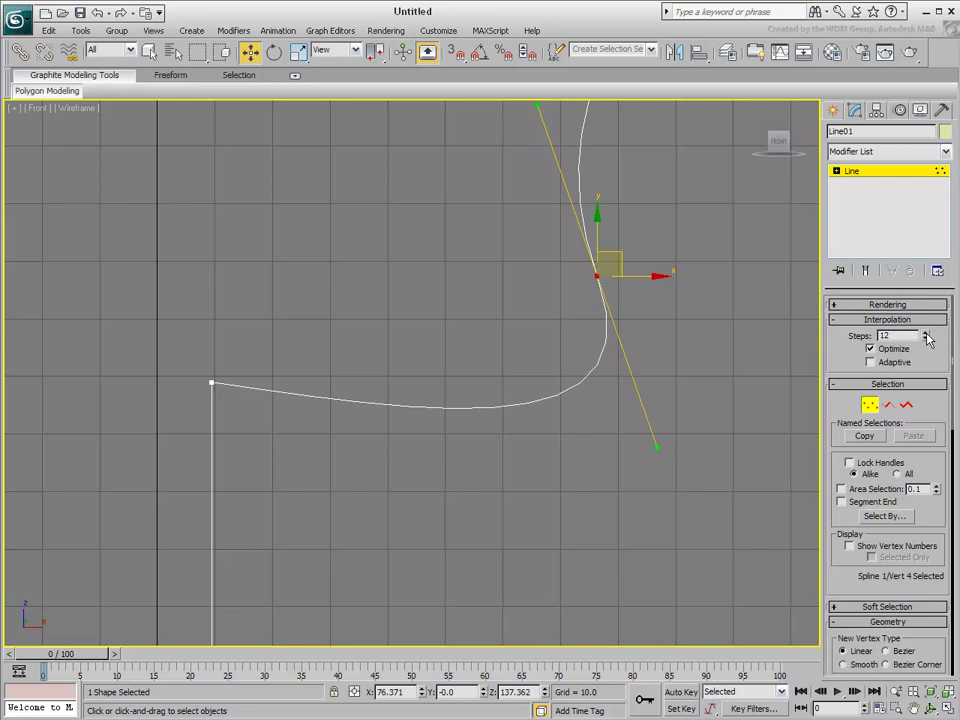
{"action": "left_click", "coordinate": [926, 339]}
{"action": "left_click", "coordinate": [926, 339]}
{"action": "left_click", "coordinate": [926, 339]}
{"action": "left_click", "coordinate": [926, 339]}
{"action": "left_click", "coordinate": [926, 339]}
{"action": "left_click", "coordinate": [926, 339]}
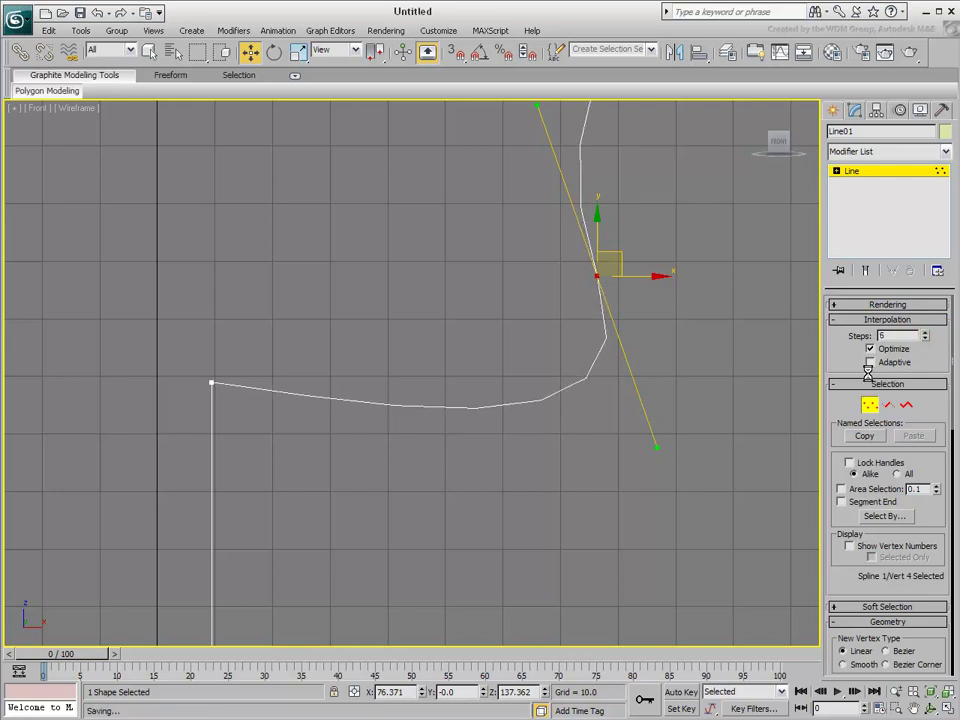
{"action": "left_click", "coordinate": [870, 363]}
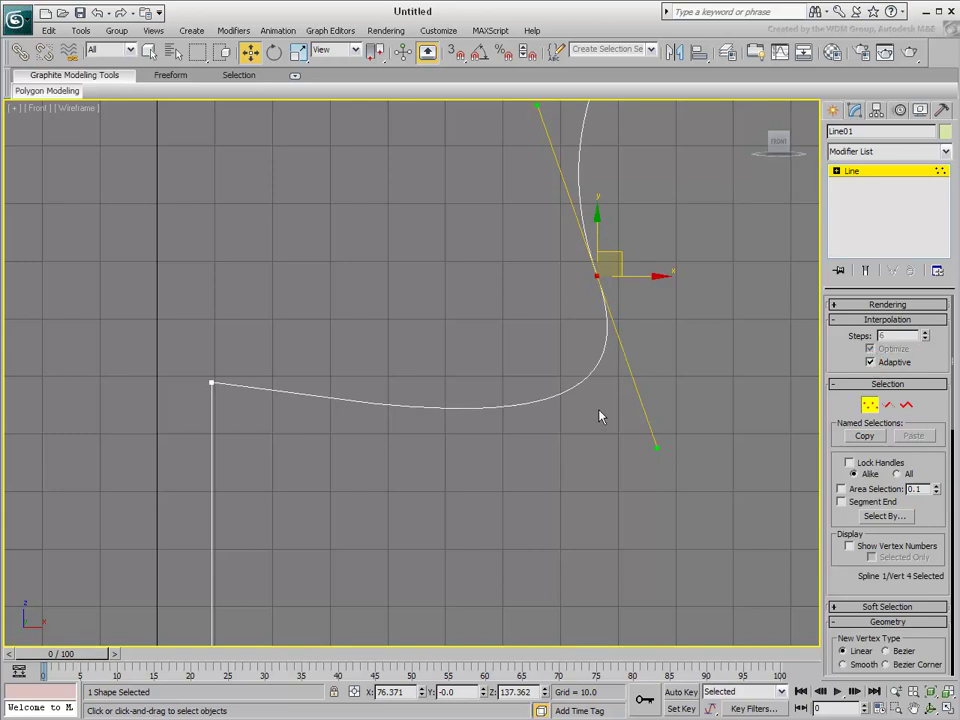
{"action": "scroll", "coordinate": [514, 380], "scroll_direction": "down", "scroll_amount": 4}
{"action": "scroll", "coordinate": [514, 383], "scroll_direction": "down", "scroll_amount": 2}
Change the bend vertex to Bezier Corner and pull its upper and lower tangents independently.
{"action": "middle_click_drag", "start_coordinate": [527, 463], "coordinate": [494, 443]}
{"action": "right_click", "coordinate": [494, 341]}
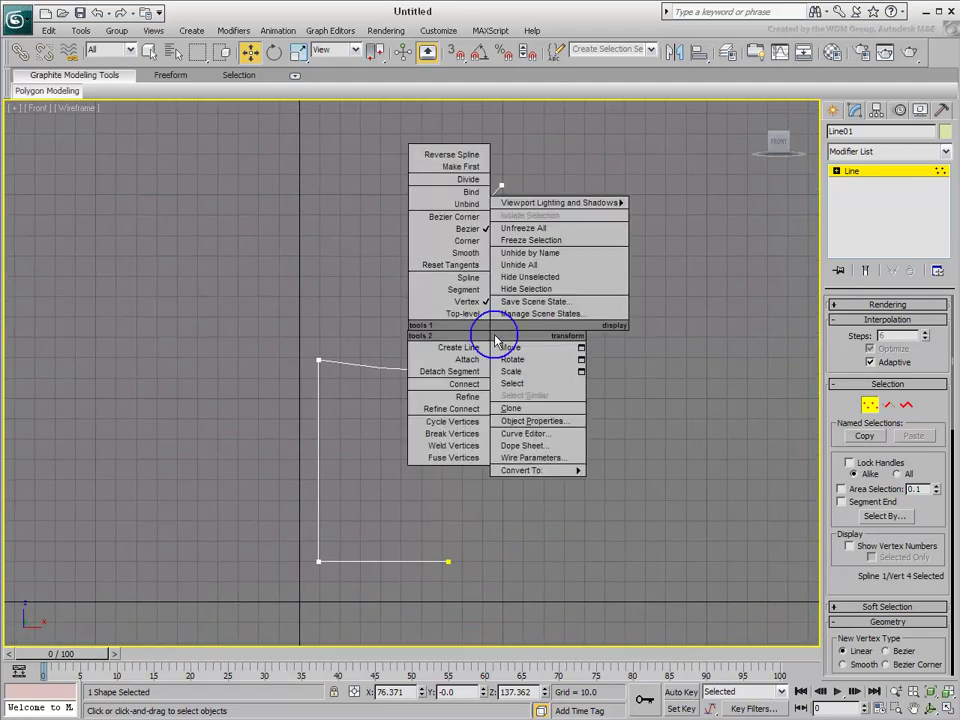
{"action": "left_click", "coordinate": [470, 220]}
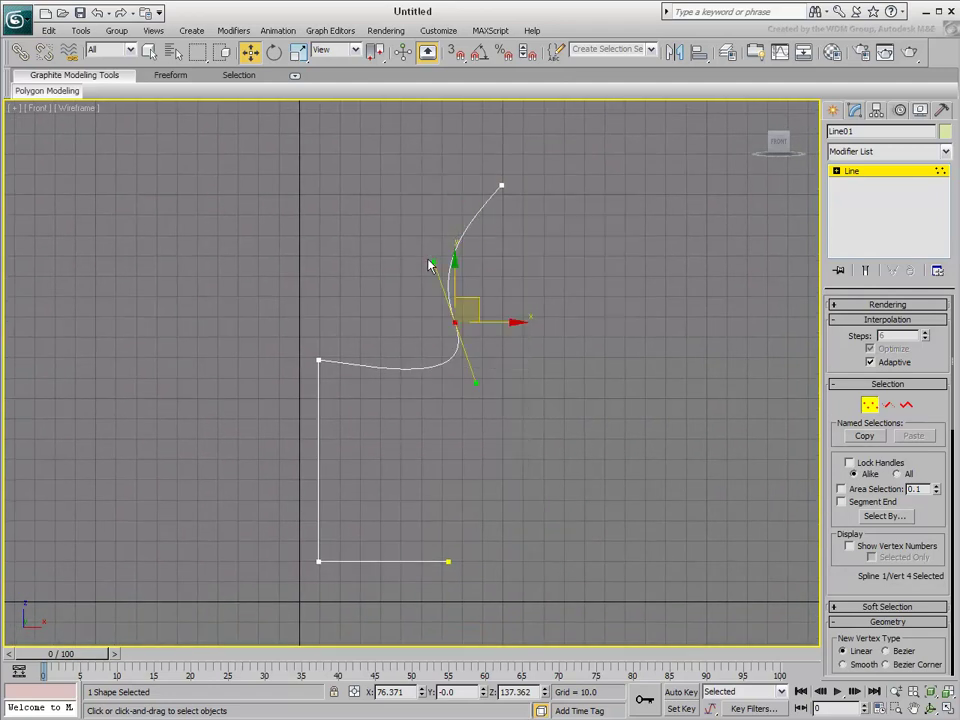
{"action": "left_click_drag", "start_coordinate": [435, 260], "coordinate": [527, 301]}
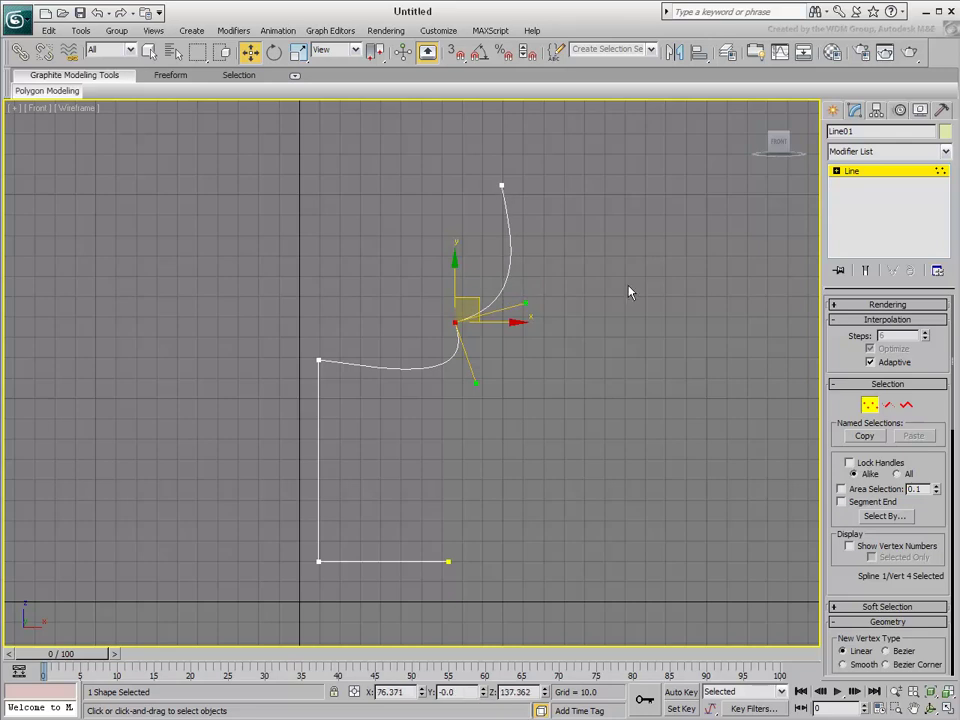
{"action": "left_click_drag", "start_coordinate": [471, 393], "coordinate": [473, 397]}
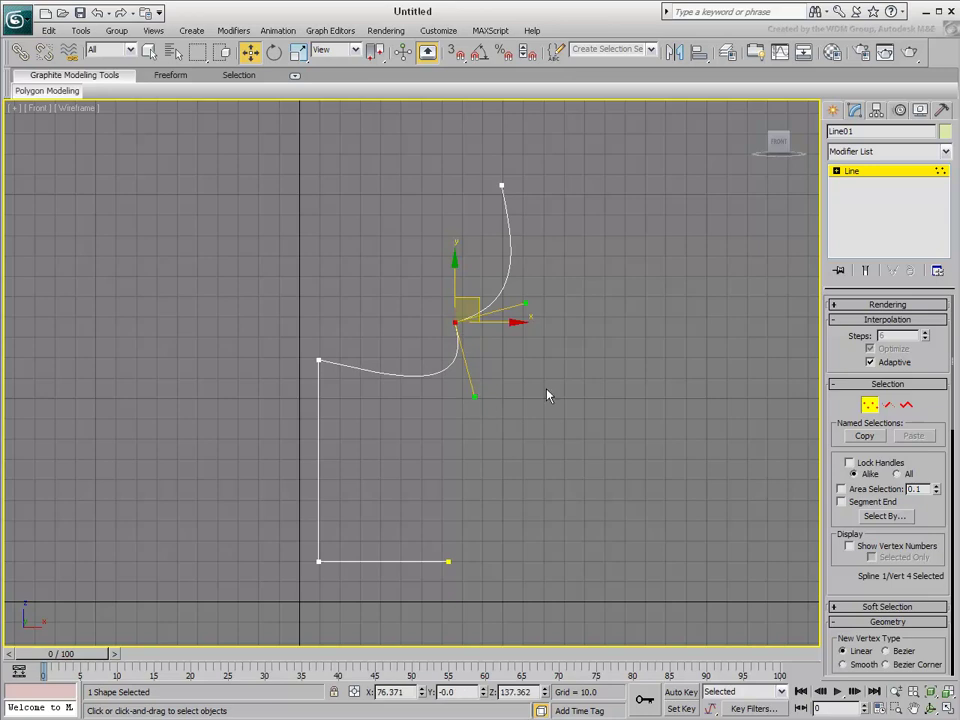
{"action": "left_click_drag", "start_coordinate": [837, 566], "coordinate": [840, 271]}
Refine a new vertex into the upper backrest segment and move it up-left for an S-curve.
{"action": "left_click", "coordinate": [848, 455]}
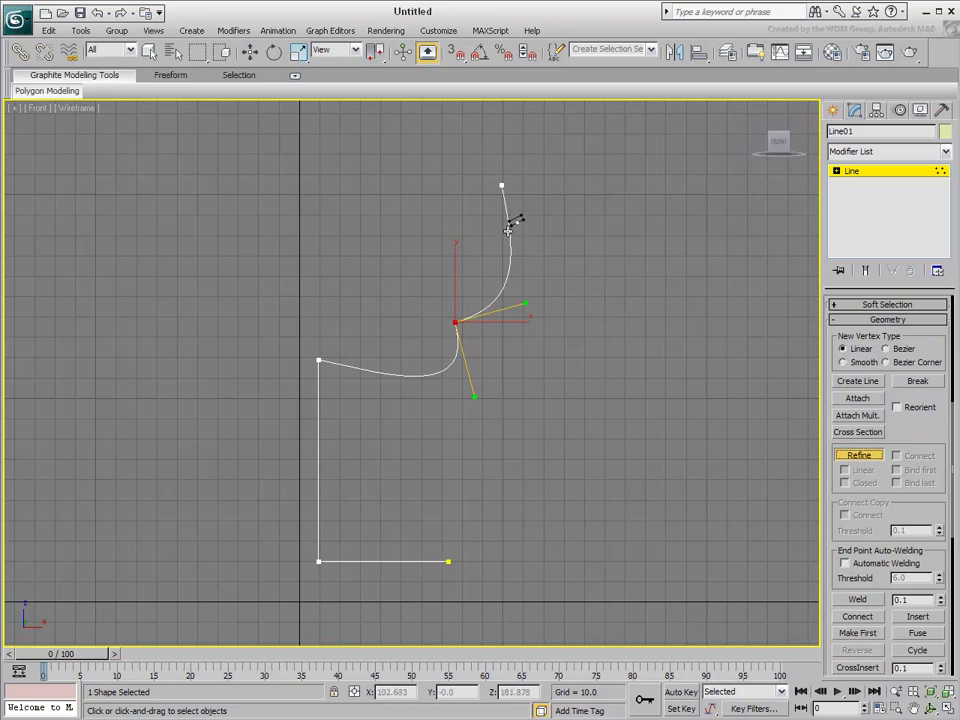
{"action": "left_click", "coordinate": [511, 262]}
{"action": "key", "text": "w"}
{"action": "left_click", "coordinate": [508, 264]}
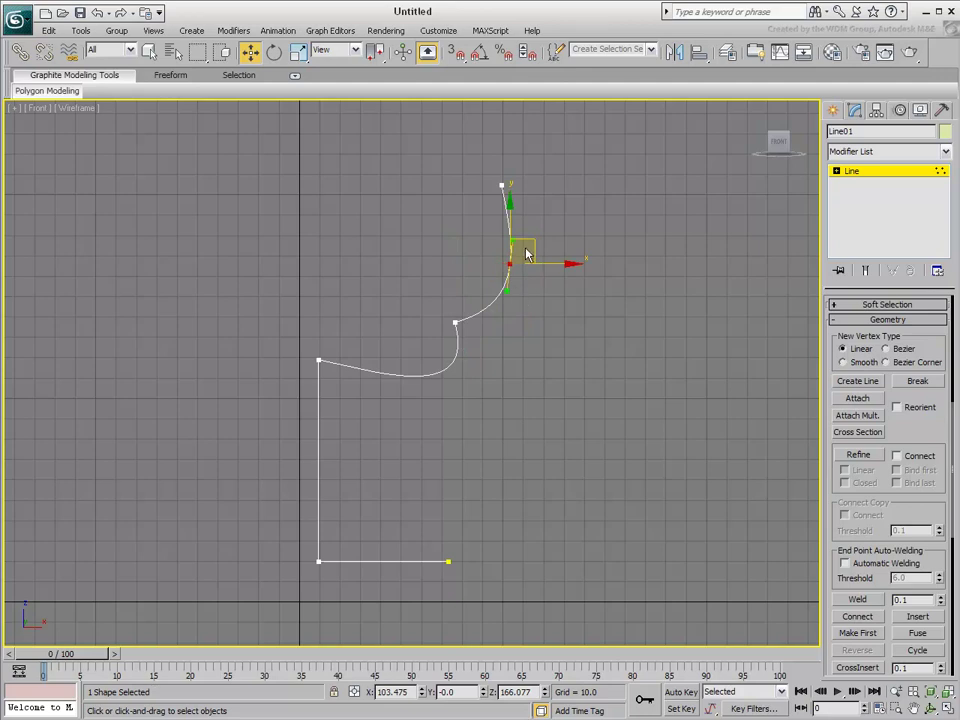
{"action": "left_click_drag", "start_coordinate": [529, 239], "coordinate": [489, 208]}
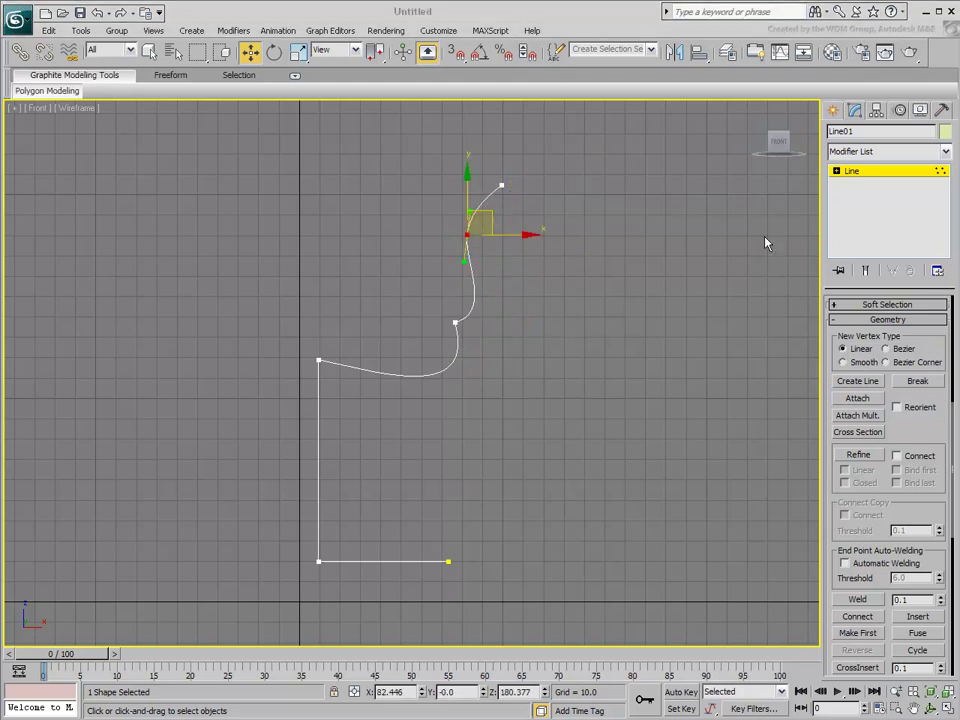
{"action": "left_click", "coordinate": [837, 172]}
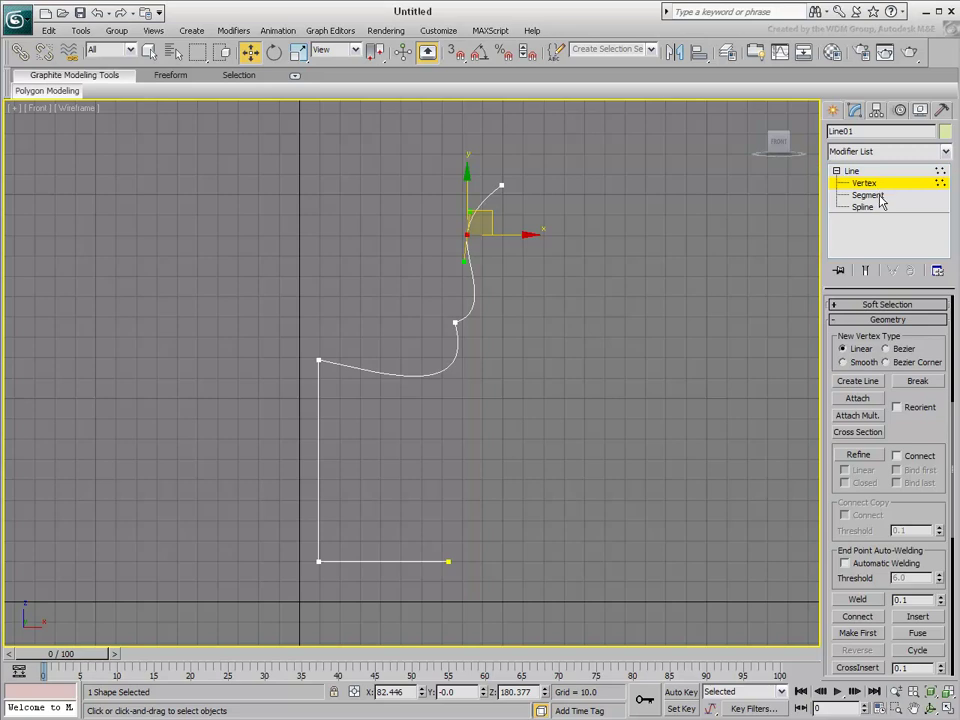
Move the top backrest segment up and rotate it 90° so the tip curls right.
{"action": "left_click", "coordinate": [879, 198]}
{"action": "scroll", "coordinate": [936, 598], "scroll_direction": "up", "scroll_amount": 5}
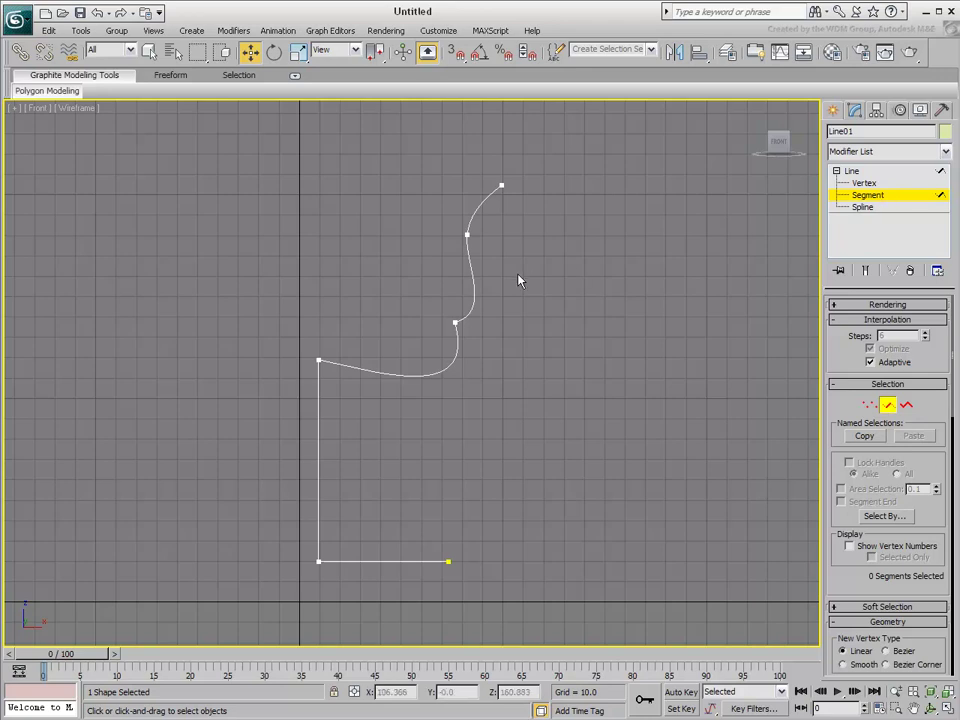
{"action": "left_click", "coordinate": [478, 260]}
{"action": "left_click_drag", "start_coordinate": [485, 255], "coordinate": [489, 209]}
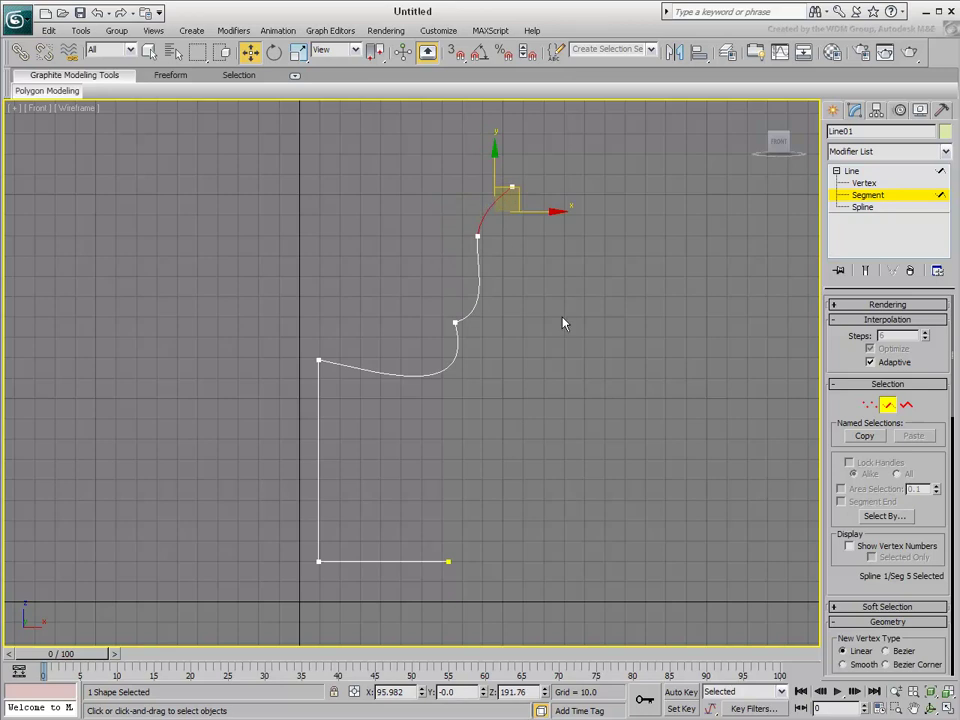
{"action": "right_click", "coordinate": [515, 239]}
{"action": "left_click_drag", "start_coordinate": [538, 230], "coordinate": [517, 251]}
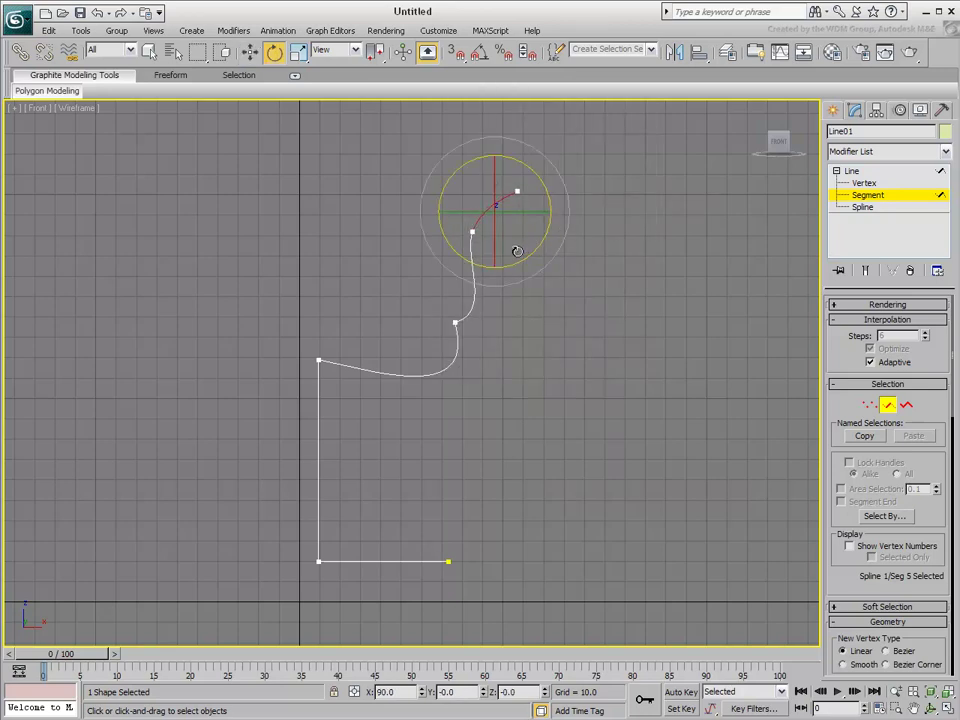
{"action": "left_click", "coordinate": [148, 51]}
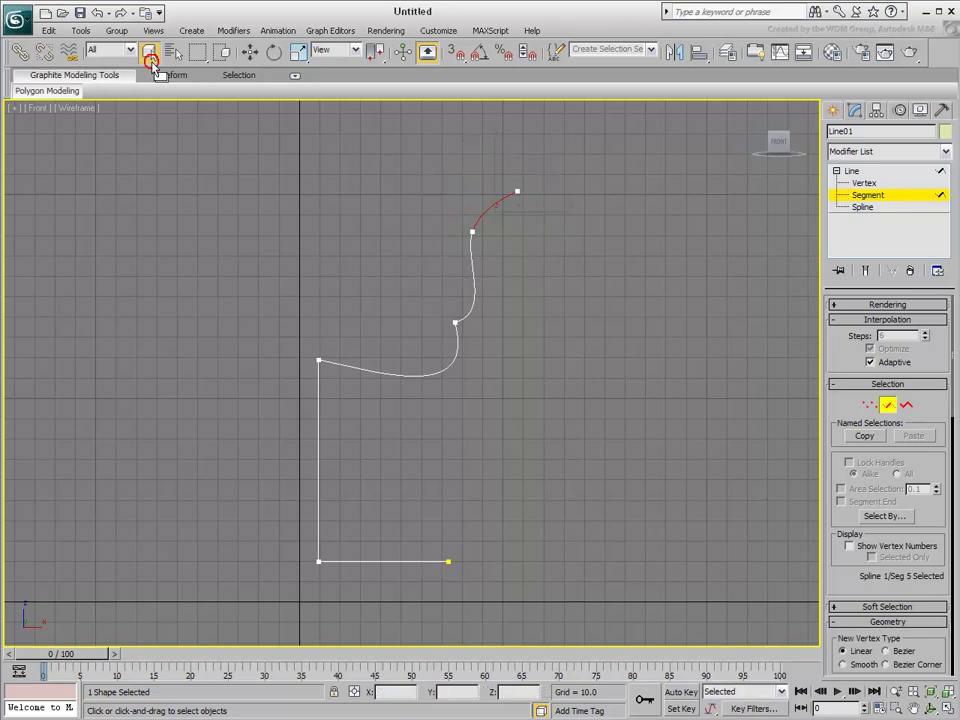
{"action": "left_click", "coordinate": [317, 426]}
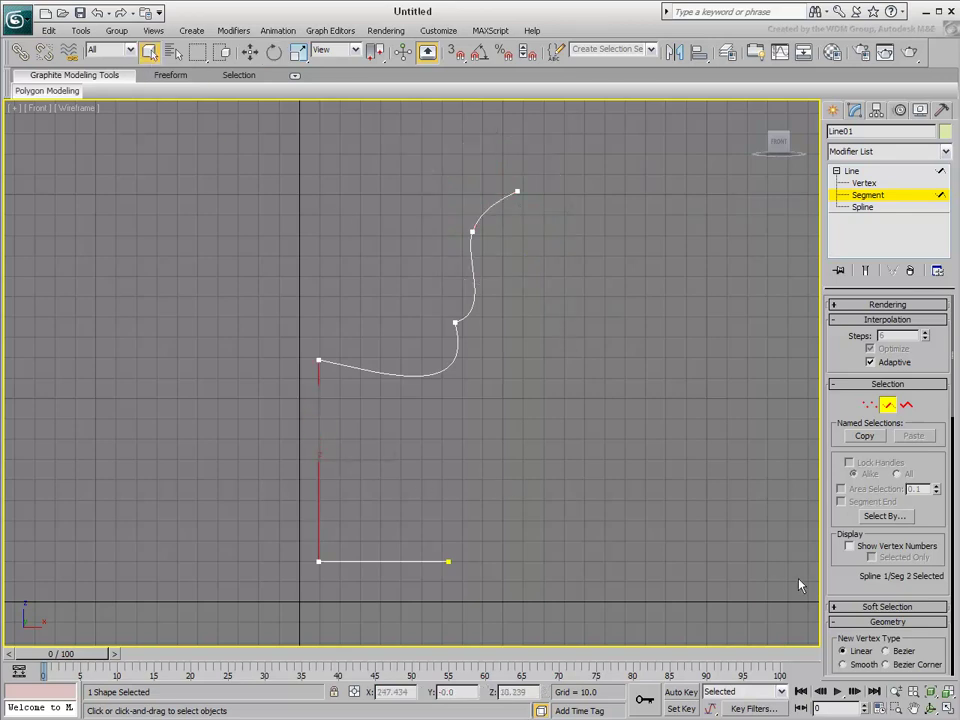
Set Divide to 6 and split the vertical leg segment, adding six evenly spaced vertices.
{"action": "left_click_drag", "start_coordinate": [836, 598], "coordinate": [836, 30]}
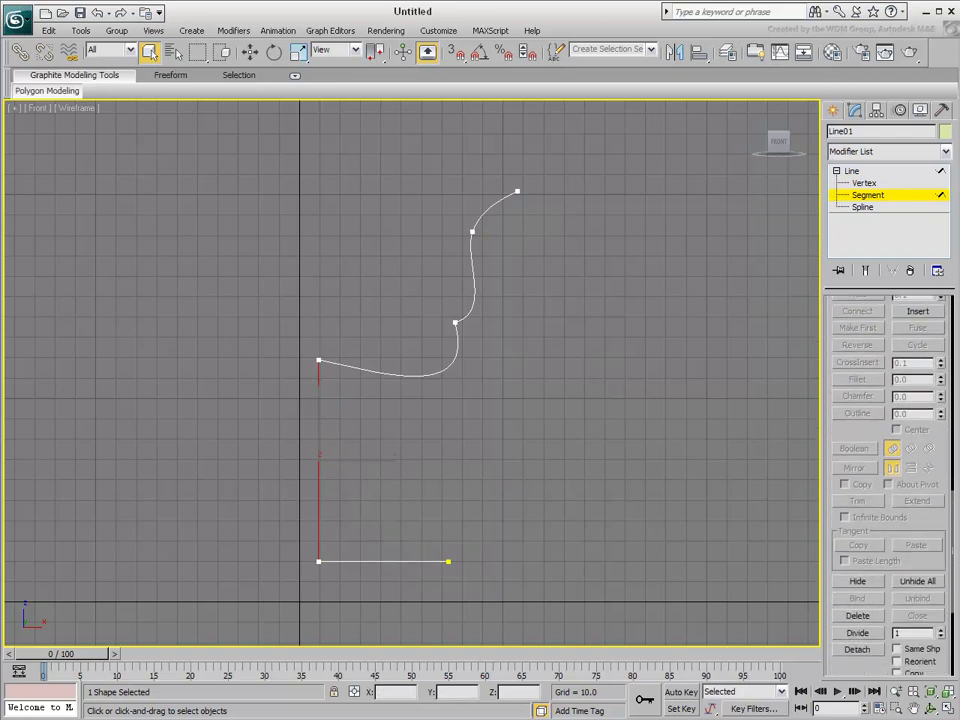
{"action": "left_click", "coordinate": [940, 630]}
{"action": "left_click", "coordinate": [856, 633]}
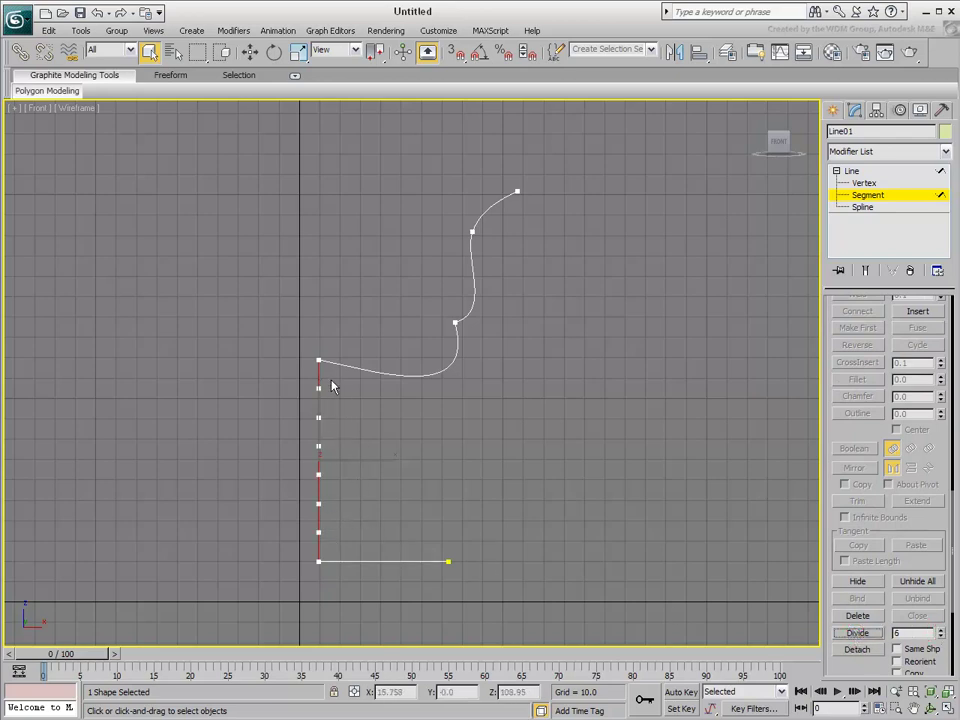
{"action": "left_click", "coordinate": [862, 184]}
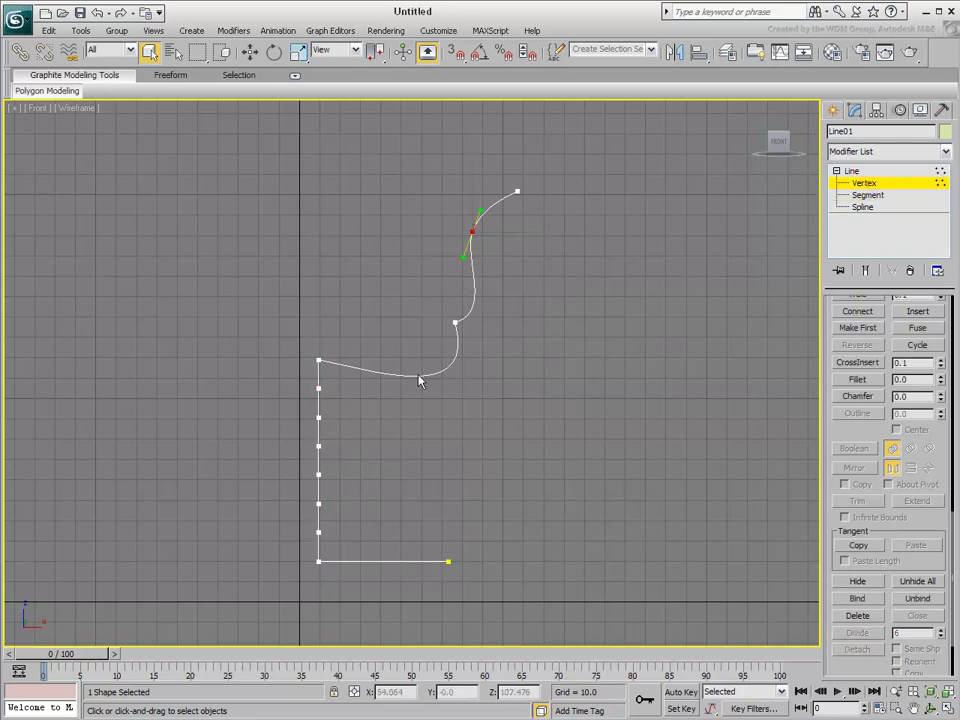
Select the three extra vertices on Line01's vertical leg and delete them, then return to Spline level.
{"action": "left_click", "coordinate": [318, 417]}
{"action": "left_click", "coordinate": [318, 475], "text": "ctrl"}
{"action": "left_click", "coordinate": [317, 528]}
{"action": "right_click", "coordinate": [337, 507]}
{"action": "left_click", "coordinate": [357, 512]}
{"action": "left_click_drag", "start_coordinate": [357, 532], "coordinate": [290, 390]}
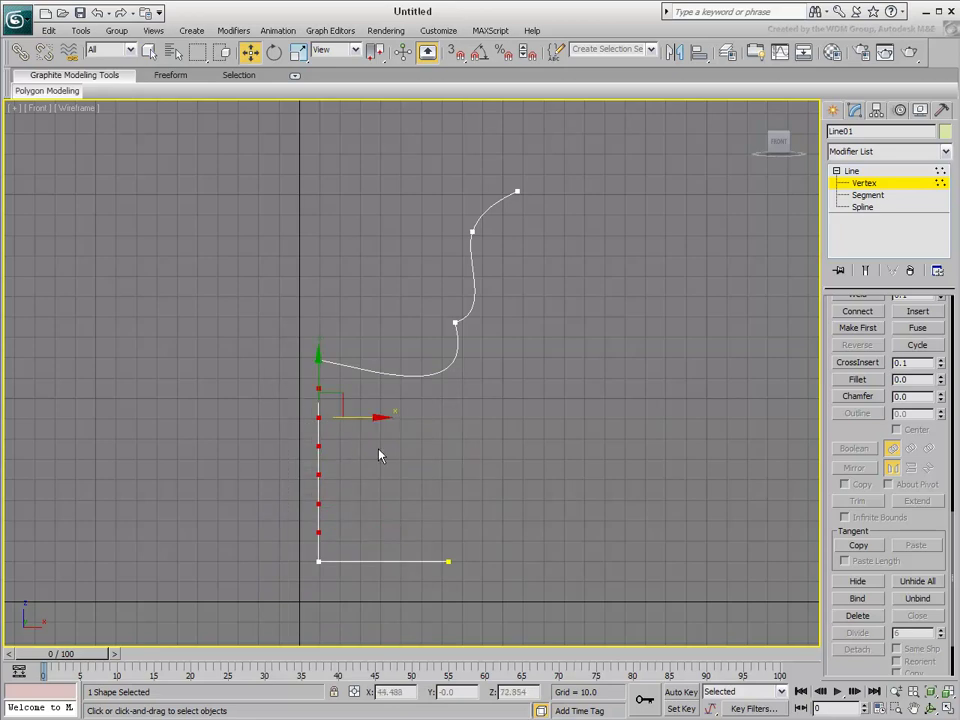
{"action": "key", "text": "Delete"}
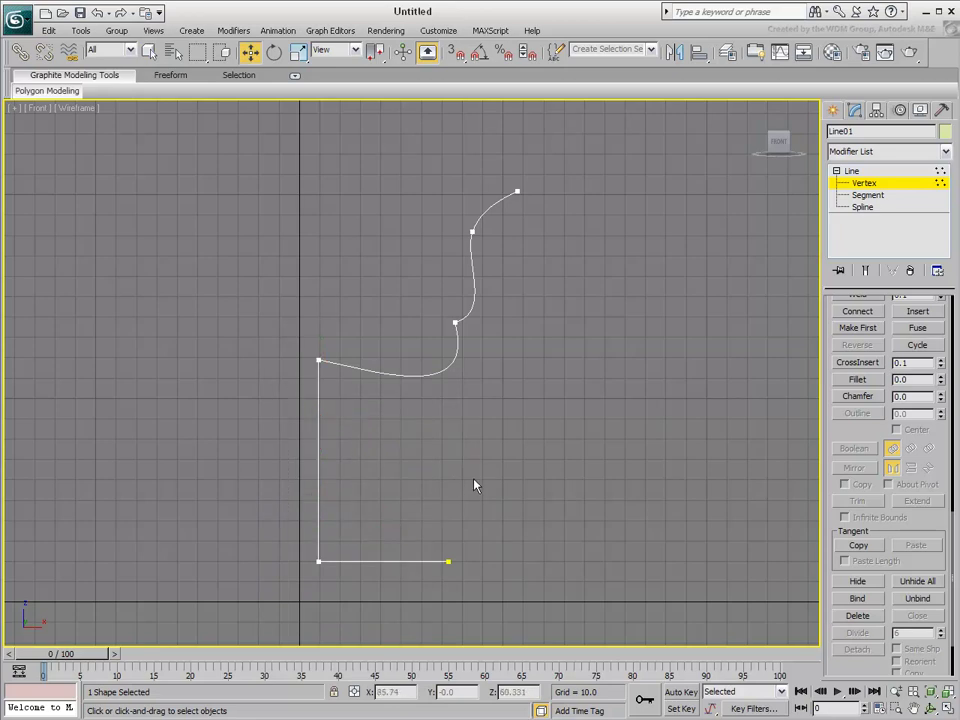
{"action": "left_click", "coordinate": [862, 207]}
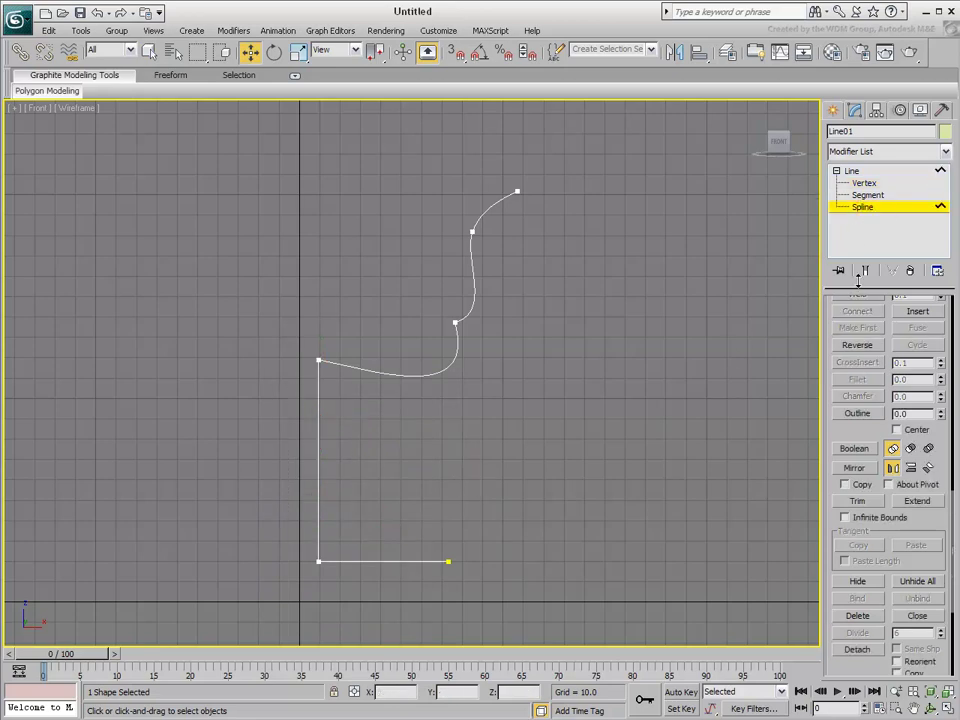
Select Line01's chair-profile spline and drag an Outline offset to make it double-walled.
{"action": "left_click_drag", "start_coordinate": [828, 330], "coordinate": [853, 621]}
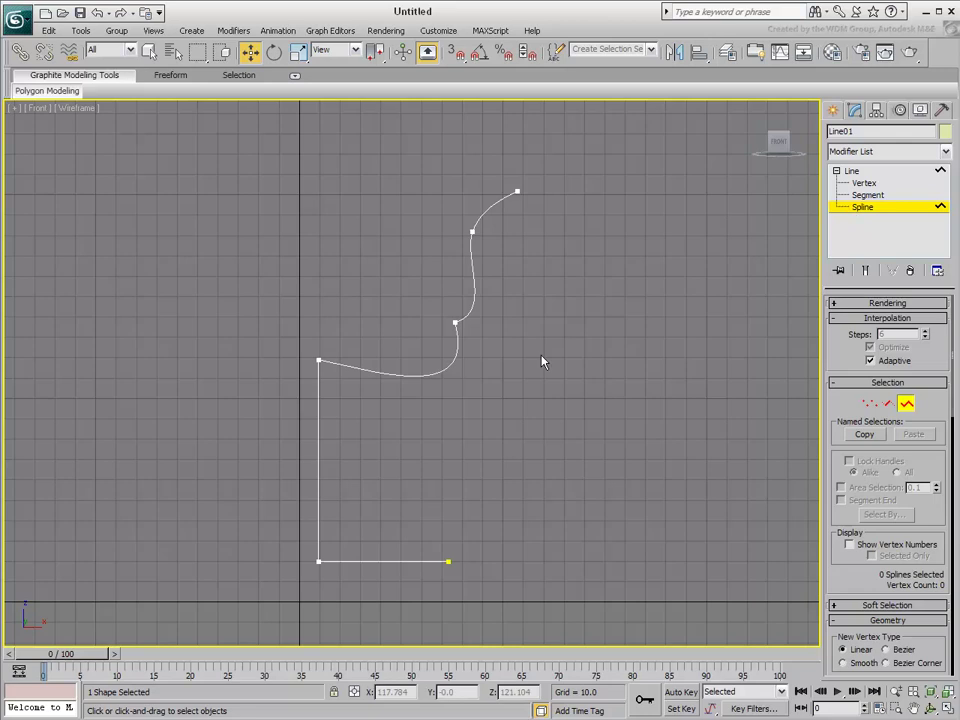
{"action": "left_click", "coordinate": [447, 369]}
{"action": "left_click_drag", "start_coordinate": [447, 369], "coordinate": [465, 359]}
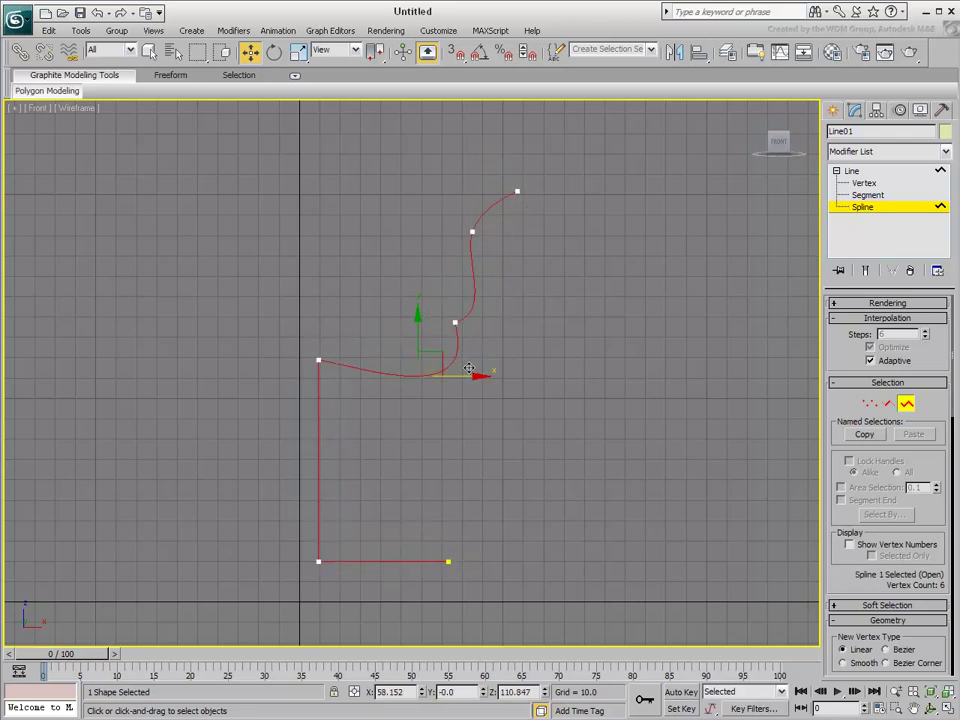
{"action": "middle_click_drag", "start_coordinate": [529, 381], "coordinate": [540, 402]}
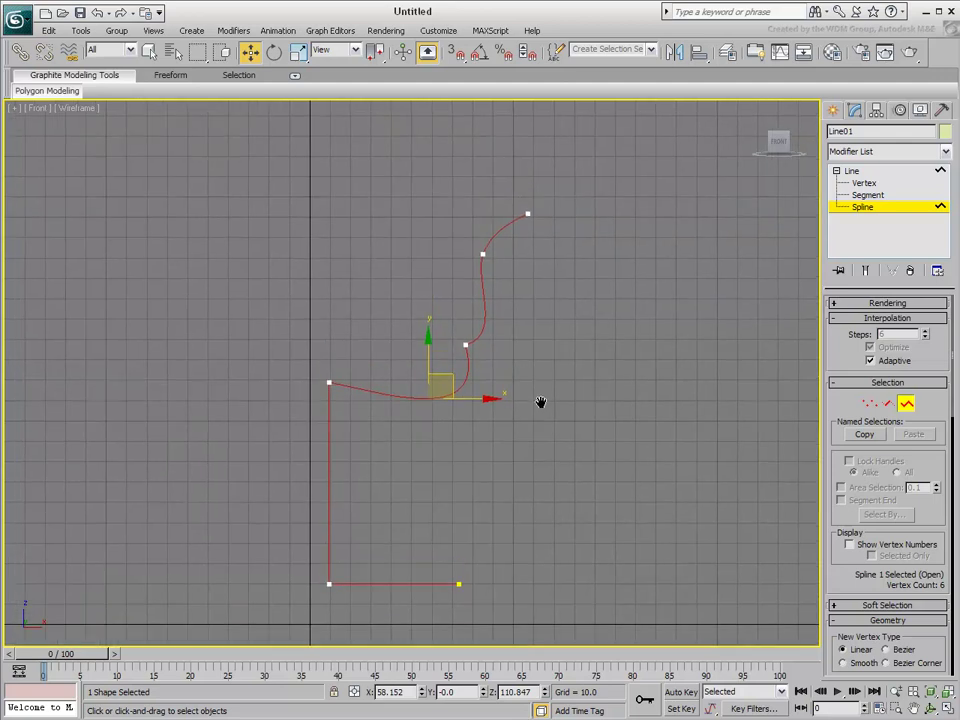
{"action": "left_click_drag", "start_coordinate": [850, 582], "coordinate": [838, 128]}
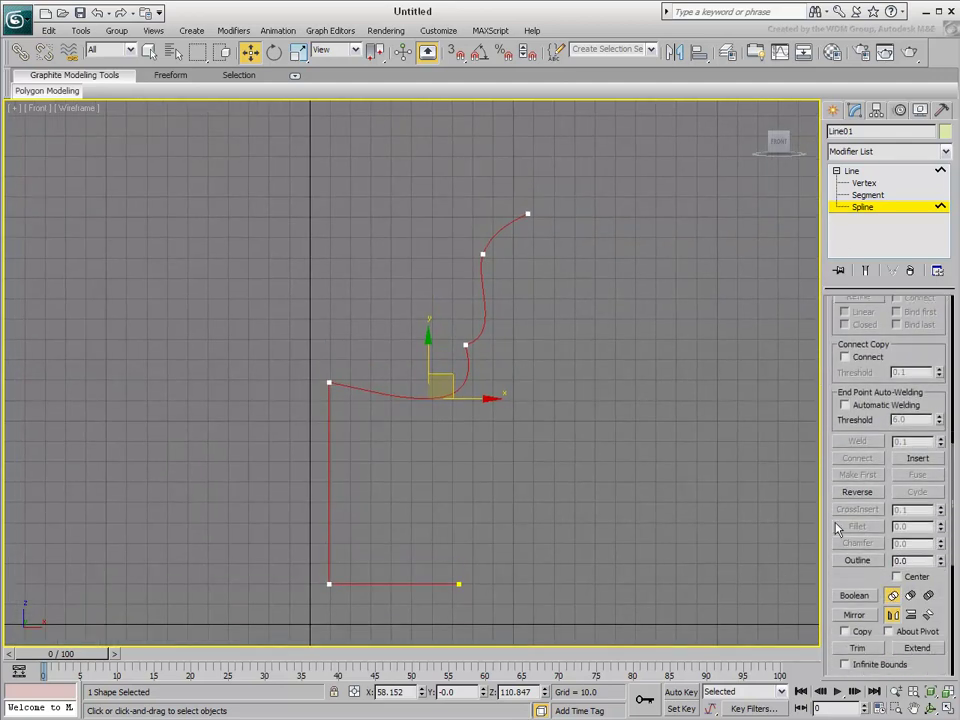
{"action": "mouse_move", "coordinate": [945, 566]}
{"action": "left_mouse_down"}
{"action": "mouse_move", "coordinate": [944, 550]}
{"action": "mouse_move", "coordinate": [940, 565]}
{"action": "left_mouse_up"}
{"action": "left_click", "coordinate": [850, 562]}
{"action": "mouse_move", "coordinate": [463, 383]}
{"action": "left_mouse_down"}
{"action": "mouse_move", "coordinate": [467, 366]}
{"action": "mouse_move", "coordinate": [465, 391]}
{"action": "left_mouse_up"}
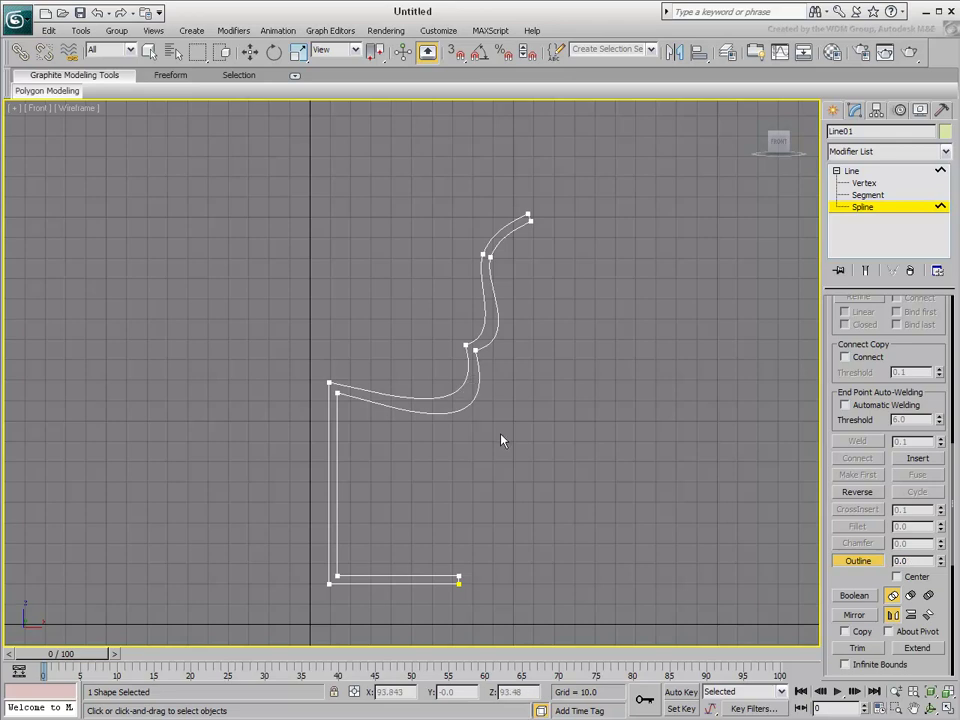
At Vertex level, box-select the two end vertices at the backrest tip.
{"action": "middle_click_drag", "start_coordinate": [551, 229], "coordinate": [491, 351]}
{"action": "scroll", "coordinate": [469, 360], "scroll_direction": "up", "scroll_amount": 8}
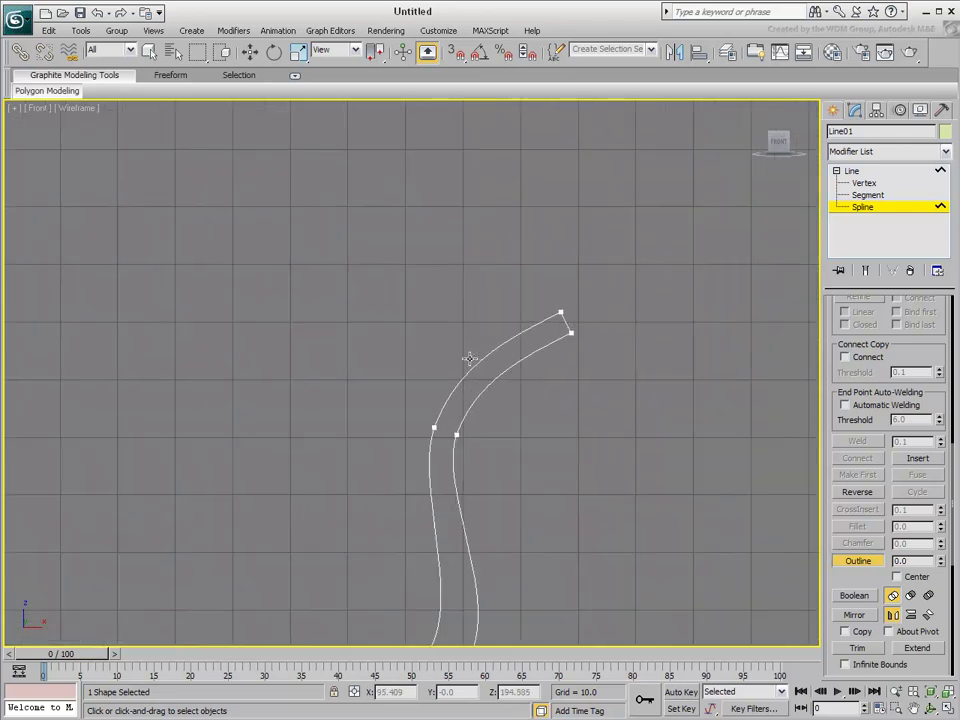
{"action": "left_click", "coordinate": [862, 183]}
{"action": "left_click_drag", "start_coordinate": [506, 300], "coordinate": [396, 405]}
{"action": "scroll", "coordinate": [408, 385], "scroll_direction": "up", "scroll_amount": 4}
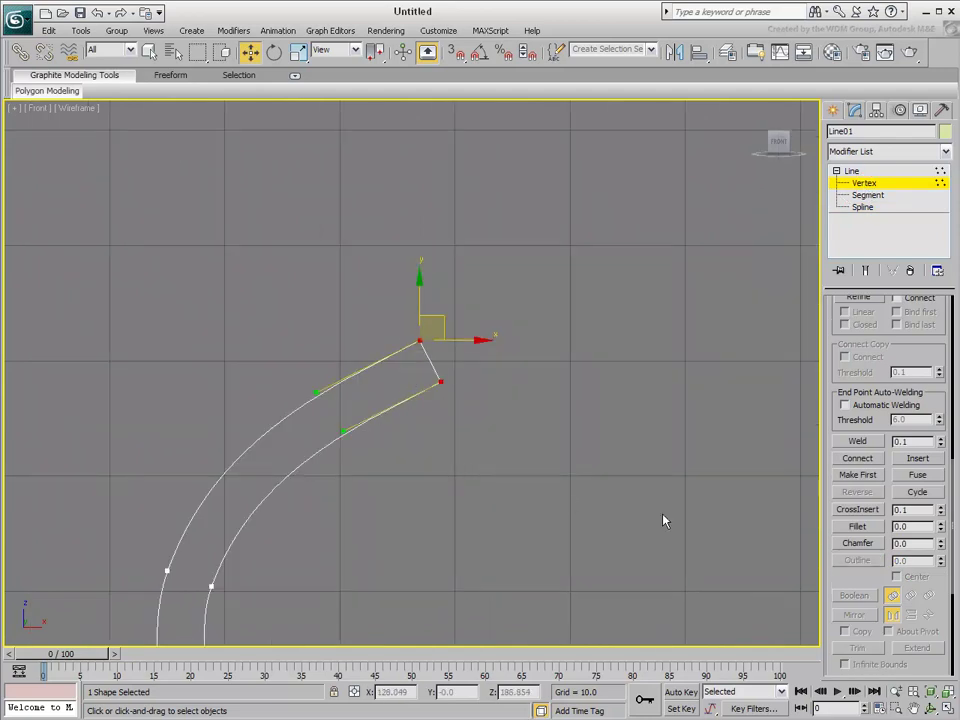
Chamfer and then fillet the two tip vertices into a rounded cap.
{"action": "left_click", "coordinate": [857, 543]}
{"action": "left_click_drag", "start_coordinate": [440, 395], "coordinate": [440, 364]}
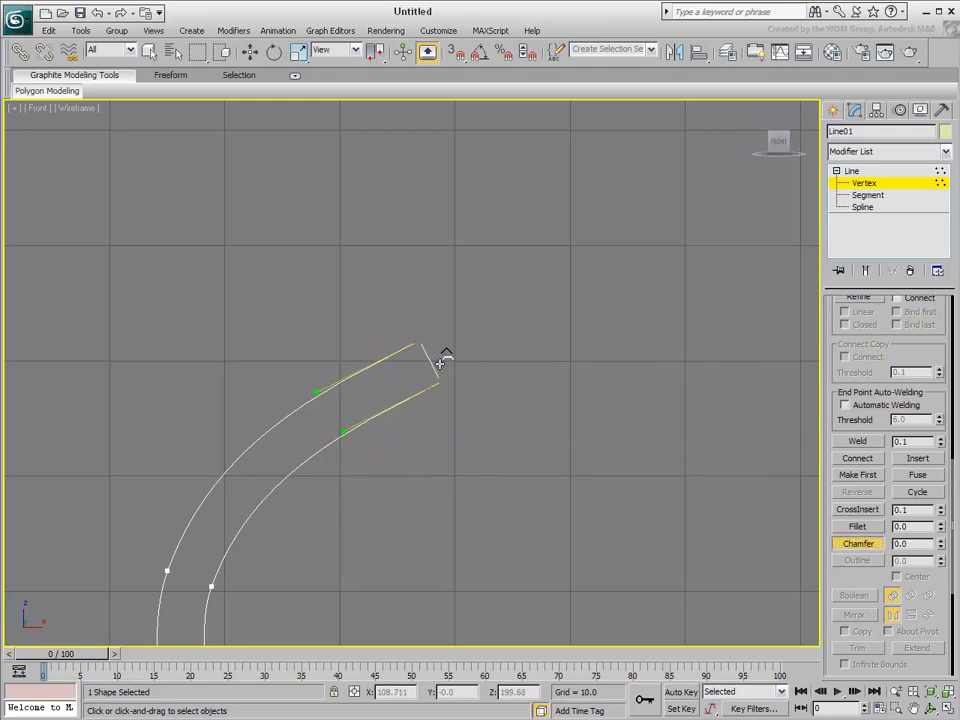
{"action": "left_click", "coordinate": [864, 528]}
{"action": "left_click_drag", "start_coordinate": [441, 382], "coordinate": [443, 360]}
{"action": "scroll", "coordinate": [369, 489], "scroll_direction": "down", "scroll_amount": 3}
{"action": "middle_click_drag", "start_coordinate": [369, 489], "coordinate": [431, 372]}
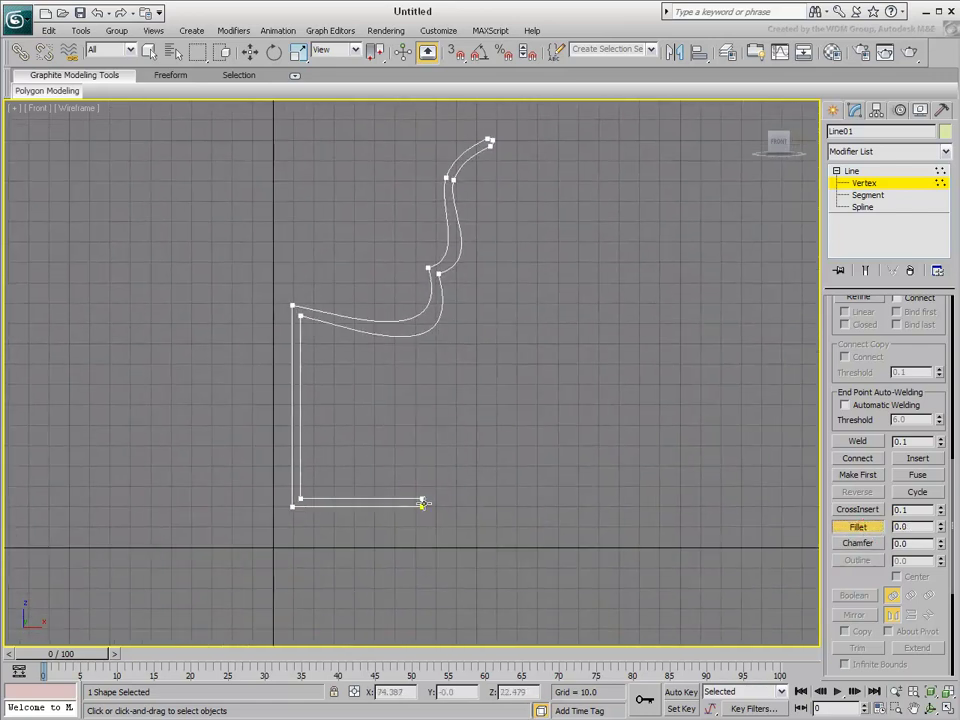
Fillet the outline's bottom-right, bottom-left inner and inner top-left corners.
{"action": "left_click_drag", "start_coordinate": [422, 499], "coordinate": [424, 481]}
{"action": "left_click_drag", "start_coordinate": [300, 497], "coordinate": [311, 467]}
{"action": "left_click_drag", "start_coordinate": [300, 316], "coordinate": [311, 304]}
Exit Fillet and box-select the right vertex of the tip's curve.
{"action": "middle_click_drag", "start_coordinate": [471, 291], "coordinate": [432, 433]}
{"action": "scroll", "coordinate": [471, 280], "scroll_direction": "up", "scroll_amount": 10}
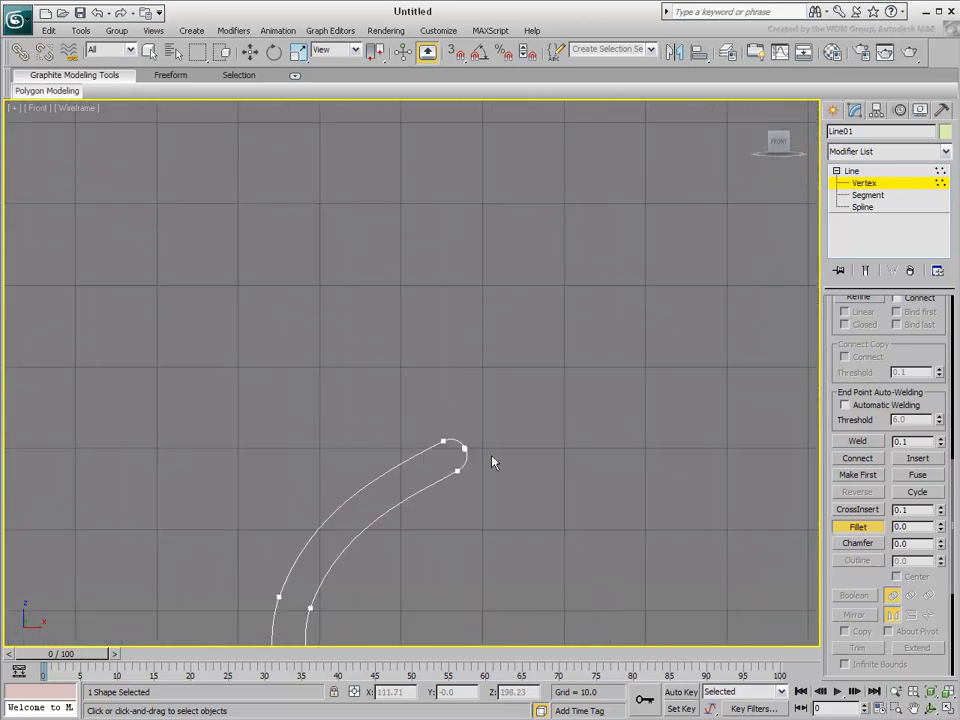
{"action": "middle_click_drag", "start_coordinate": [500, 511], "coordinate": [483, 424]}
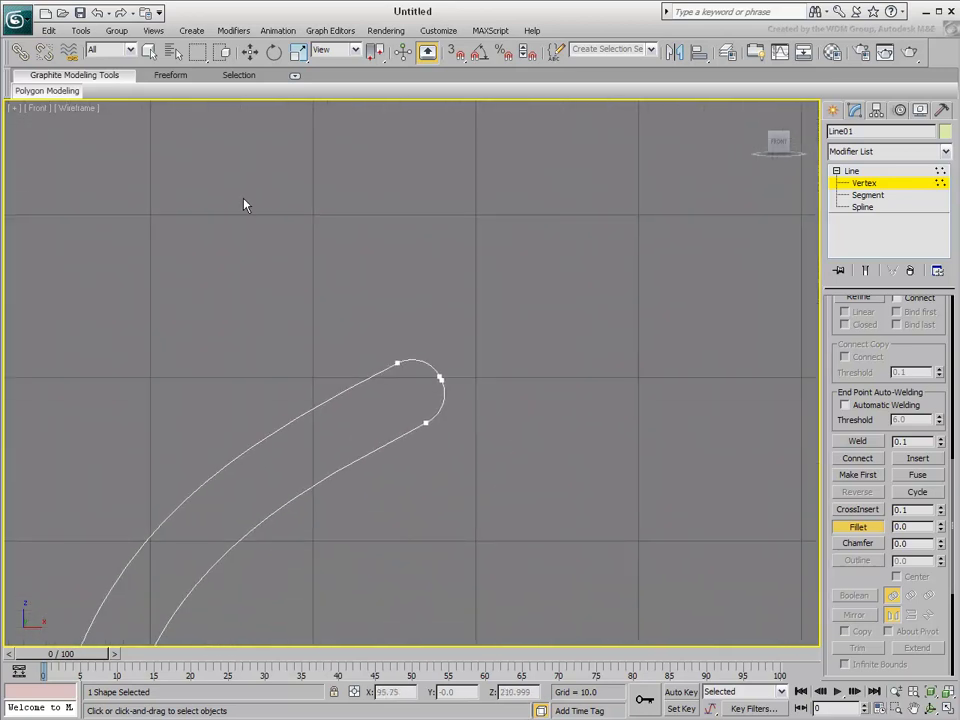
{"action": "left_click", "coordinate": [149, 51]}
{"action": "left_click_drag", "start_coordinate": [501, 330], "coordinate": [426, 404]}
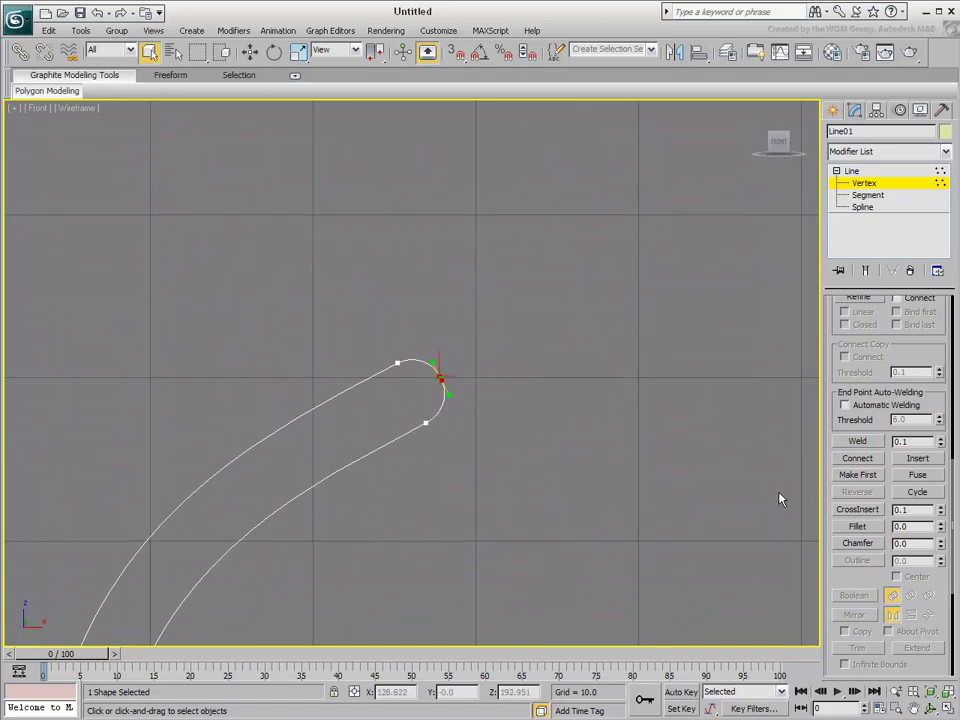
Weld the overlapping tip vertices using a 10.1 weld threshold.
{"action": "left_click", "coordinate": [858, 445]}
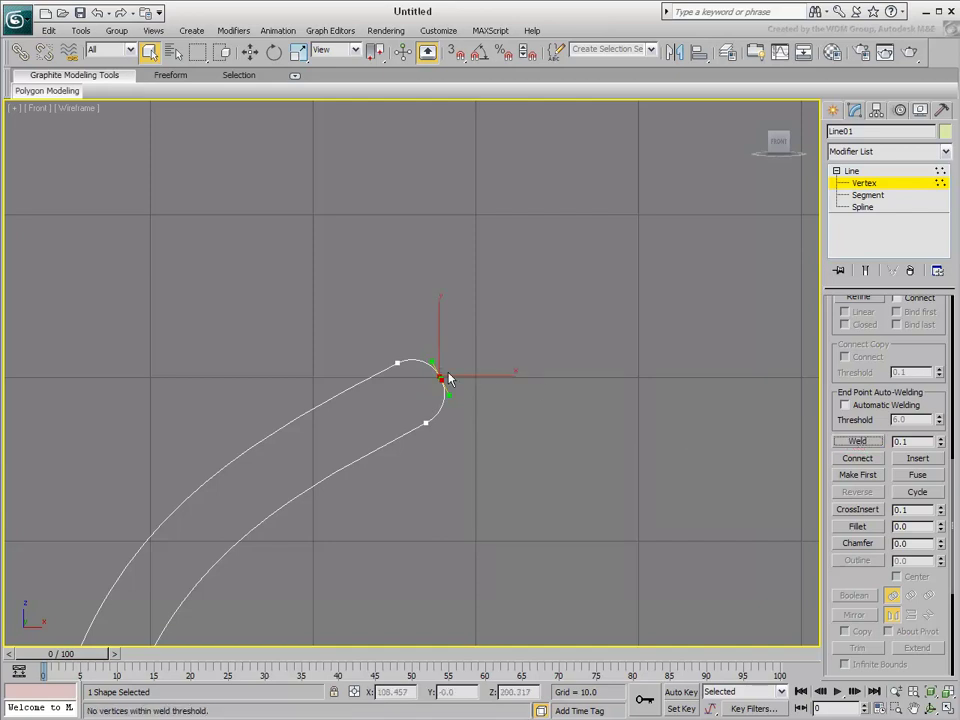
{"action": "left_click_drag", "start_coordinate": [940, 447], "coordinate": [938, 440]}
{"action": "left_click", "coordinate": [862, 443]}
Select the merged end vertex, activate Move, and zoom out to the whole profile.
{"action": "left_click", "coordinate": [443, 377]}
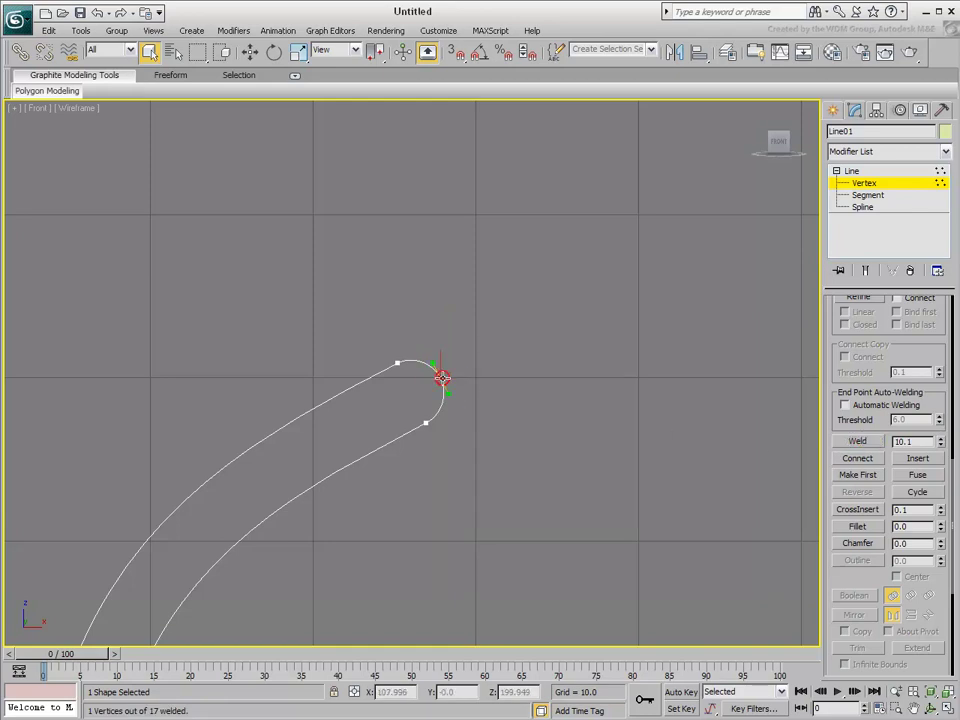
{"action": "right_click", "coordinate": [454, 379]}
{"action": "left_click", "coordinate": [465, 388]}
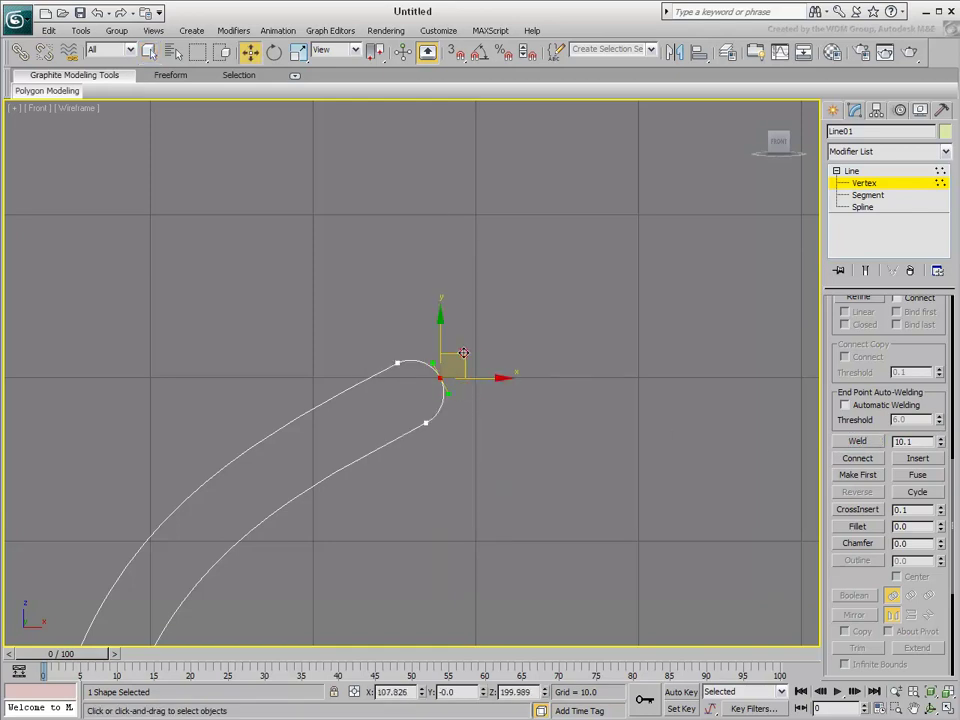
{"action": "scroll", "coordinate": [463, 470], "scroll_direction": "down", "scroll_amount": 4}
{"action": "middle_click_drag", "start_coordinate": [465, 499], "coordinate": [546, 287]}
{"action": "scroll", "coordinate": [530, 410], "scroll_direction": "down", "scroll_amount": 2}
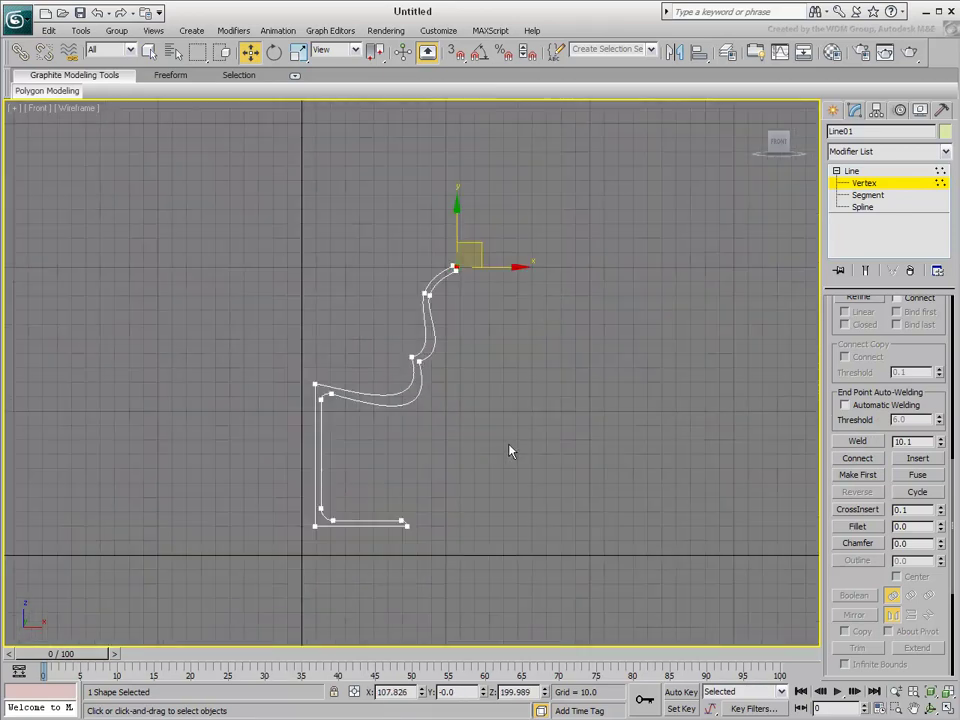
Lower the seat's front corner vertex and level its Bezier handle to smooth the curve.
{"action": "left_click", "coordinate": [517, 443]}
{"action": "left_click_drag", "start_coordinate": [279, 347], "coordinate": [345, 420]}
{"action": "left_click_drag", "start_coordinate": [315, 346], "coordinate": [316, 364]}
{"action": "left_click_drag", "start_coordinate": [384, 427], "coordinate": [381, 412]}
{"action": "left_click", "coordinate": [436, 449]}
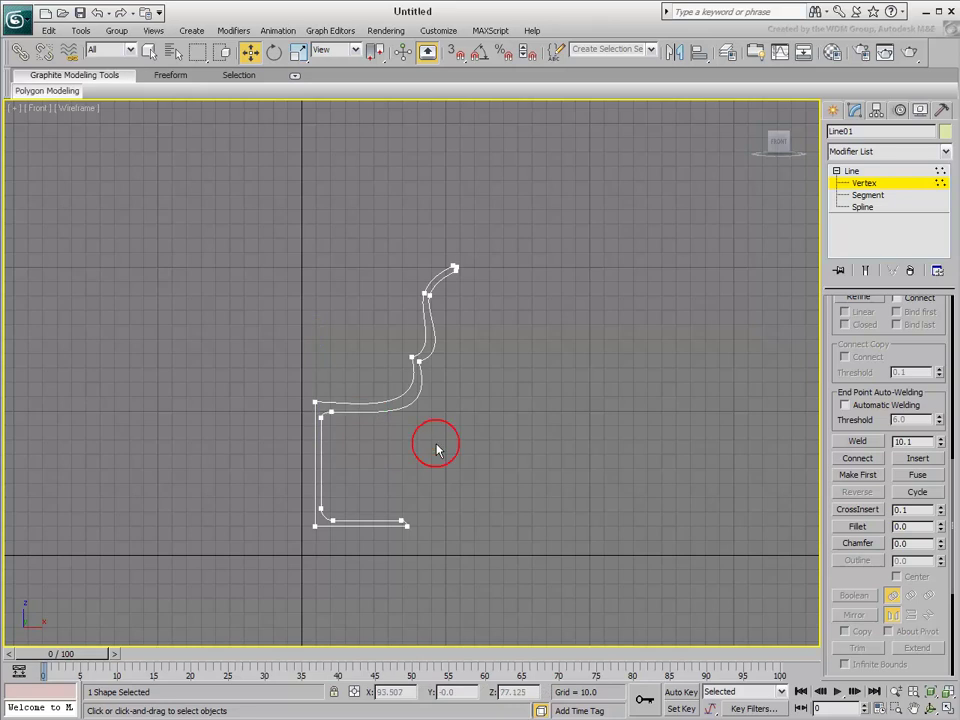
Exit Vertex level, restore the four-viewport layout and open the Splines creation list.
{"action": "left_click", "coordinate": [870, 184]}
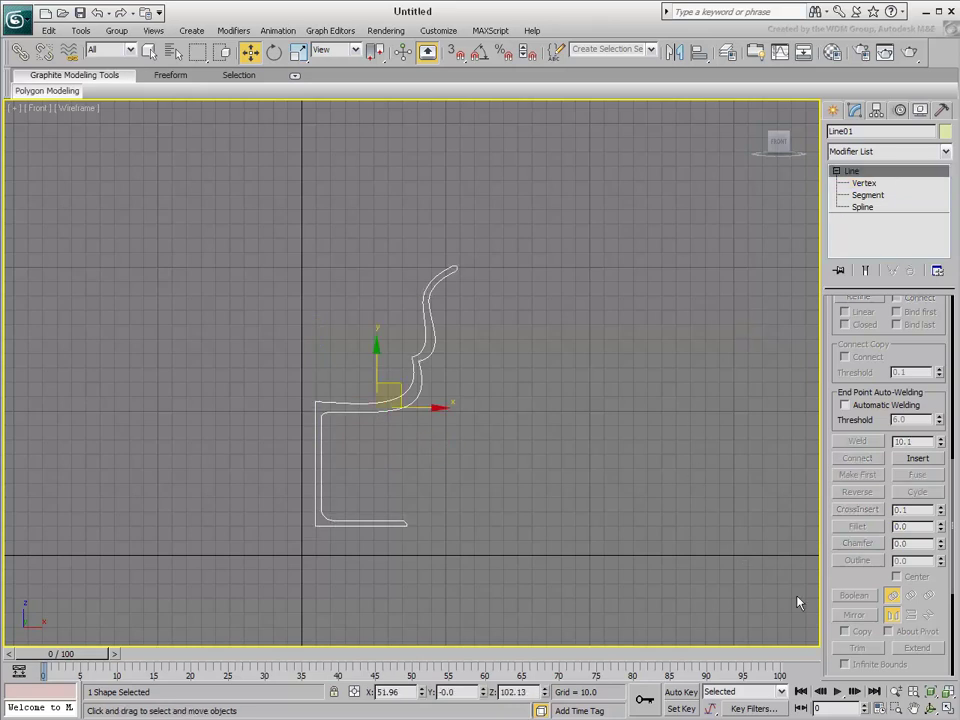
{"action": "left_click", "coordinate": [946, 707]}
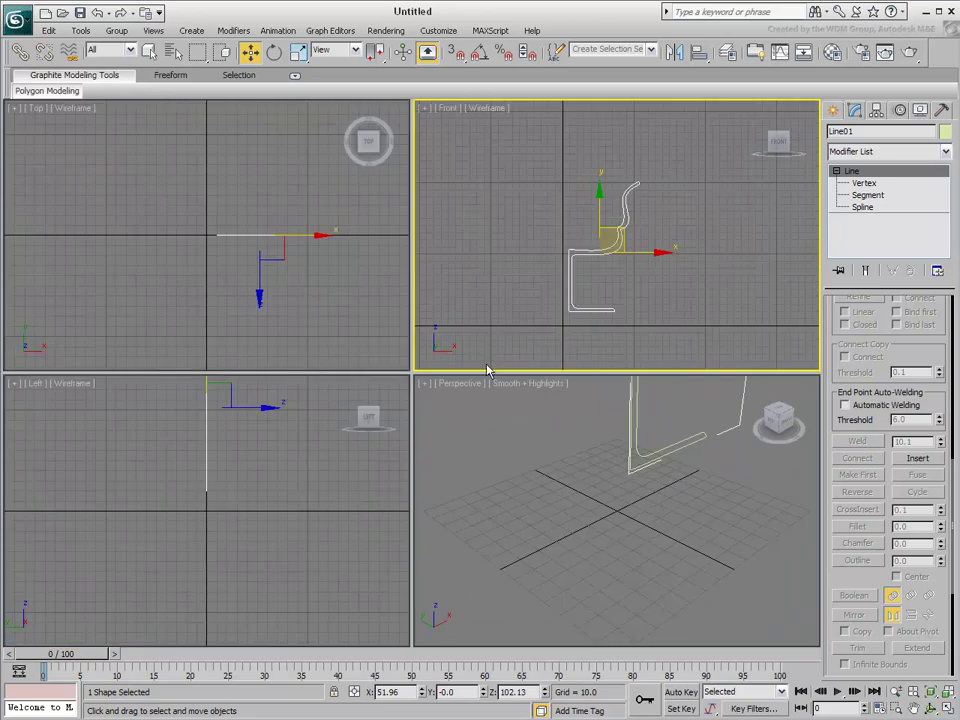
{"action": "middle_click_drag", "start_coordinate": [307, 290], "coordinate": [275, 293]}
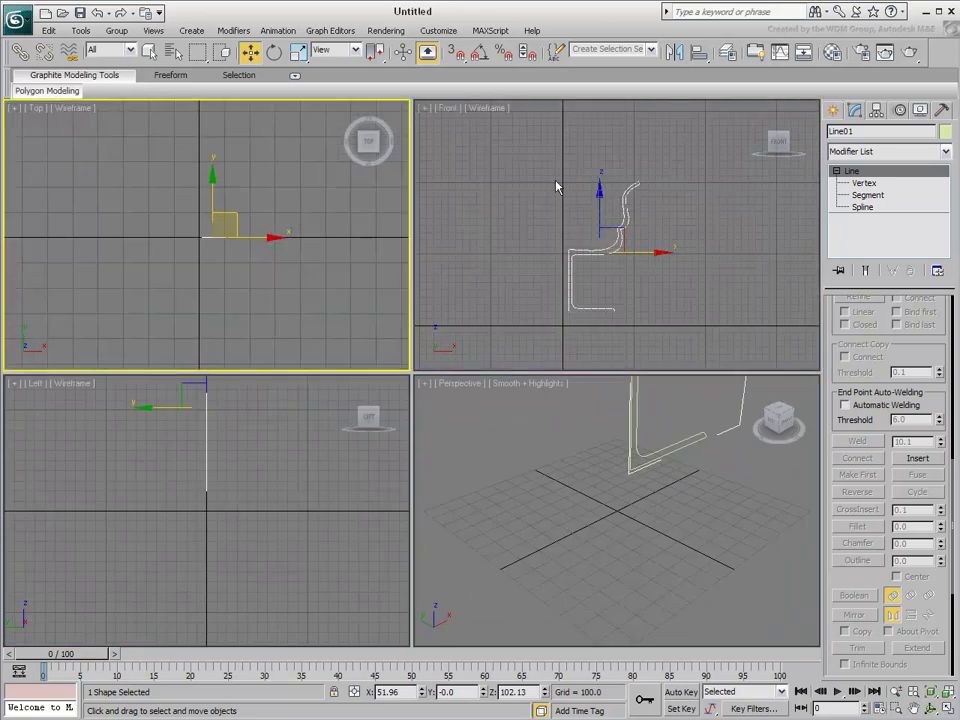
{"action": "left_click", "coordinate": [833, 110]}
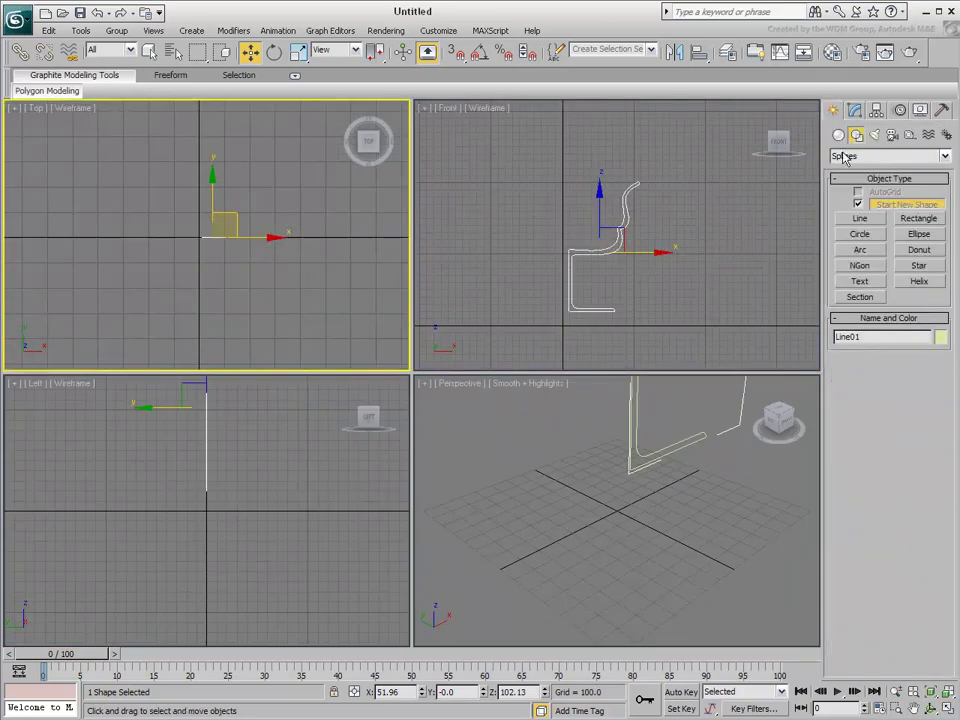
Draw a rectangle in the Top view with Length and Width of 1000.
{"action": "left_click", "coordinate": [901, 220]}
{"action": "middle_click_drag", "start_coordinate": [279, 223], "coordinate": [269, 226]}
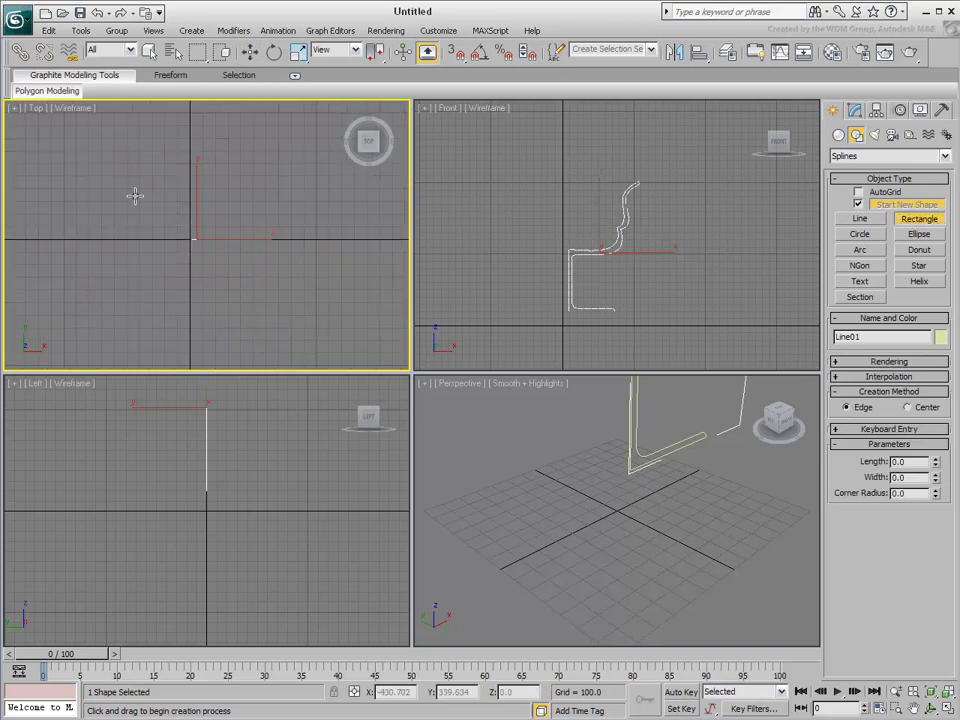
{"action": "left_click_drag", "start_coordinate": [140, 188], "coordinate": [250, 302]}
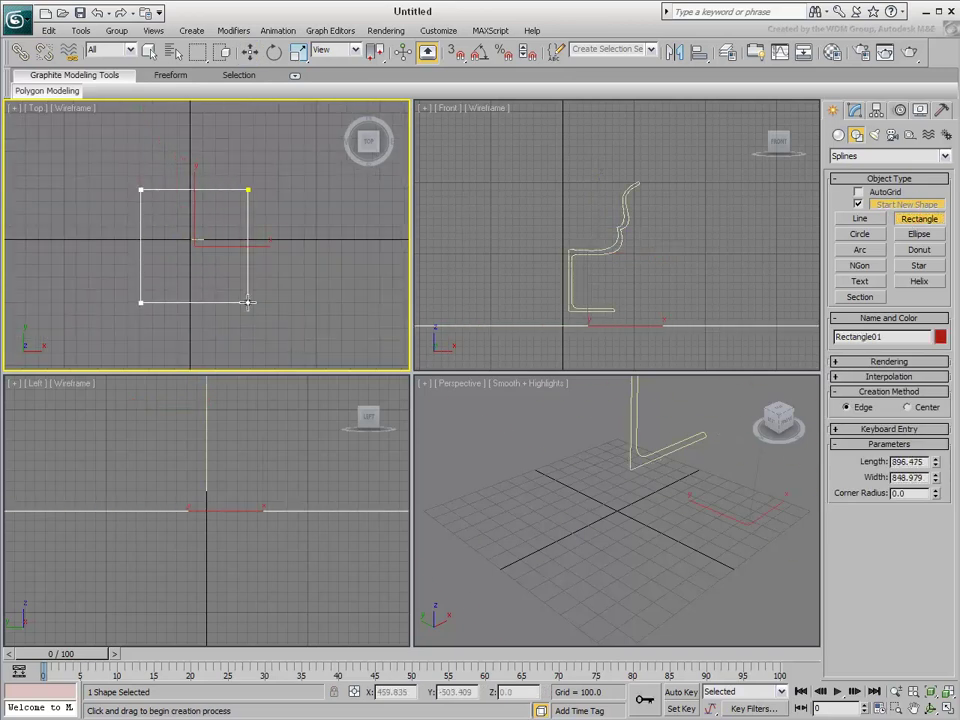
{"action": "left_click", "coordinate": [930, 462]}
{"action": "type", "text": "1000"}
{"action": "key", "text": "Tab"}
{"action": "type", "text": "1000"}
{"action": "key", "text": "Return"}
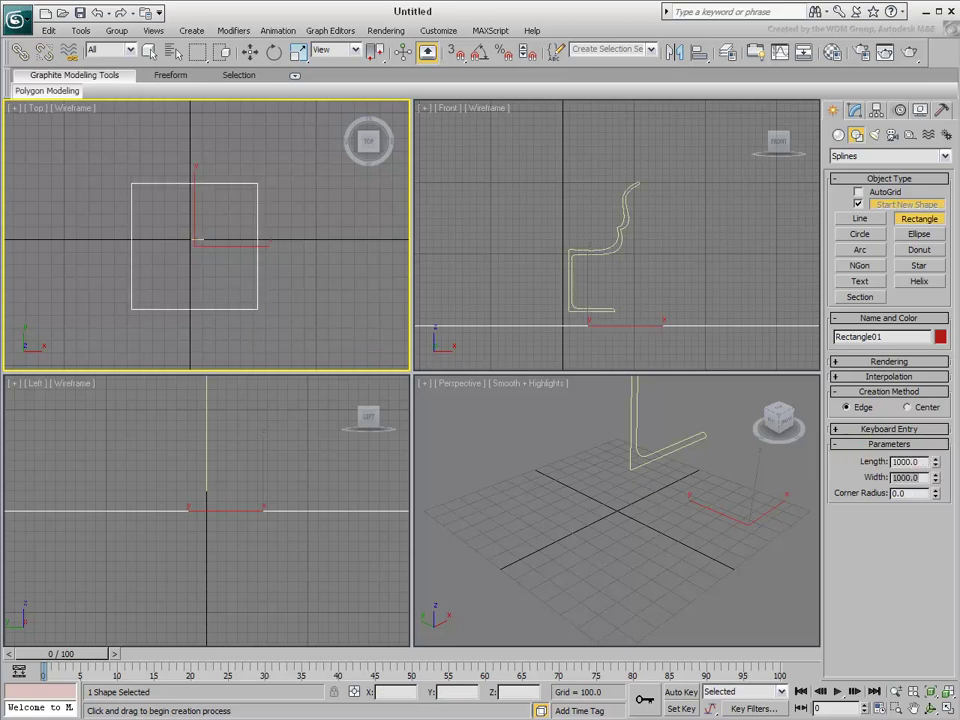
Move the rectangle near the origin and zoom out to see it whole.
{"action": "key", "text": "w"}
{"action": "left_click_drag", "start_coordinate": [214, 234], "coordinate": [210, 217]}
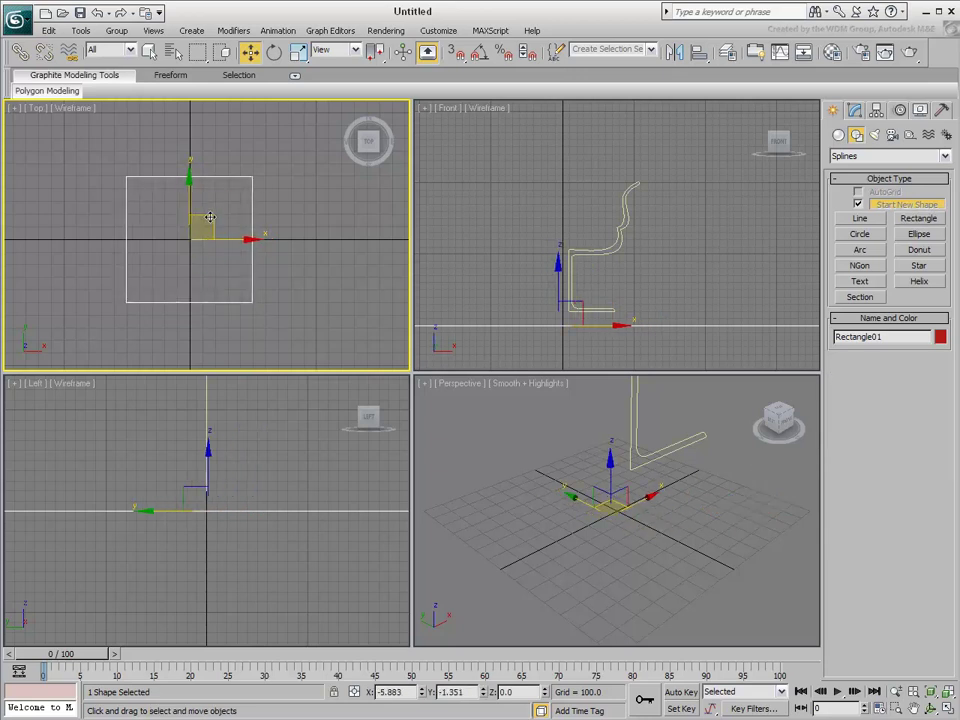
{"action": "scroll", "coordinate": [580, 333], "scroll_direction": "down", "scroll_amount": 5}
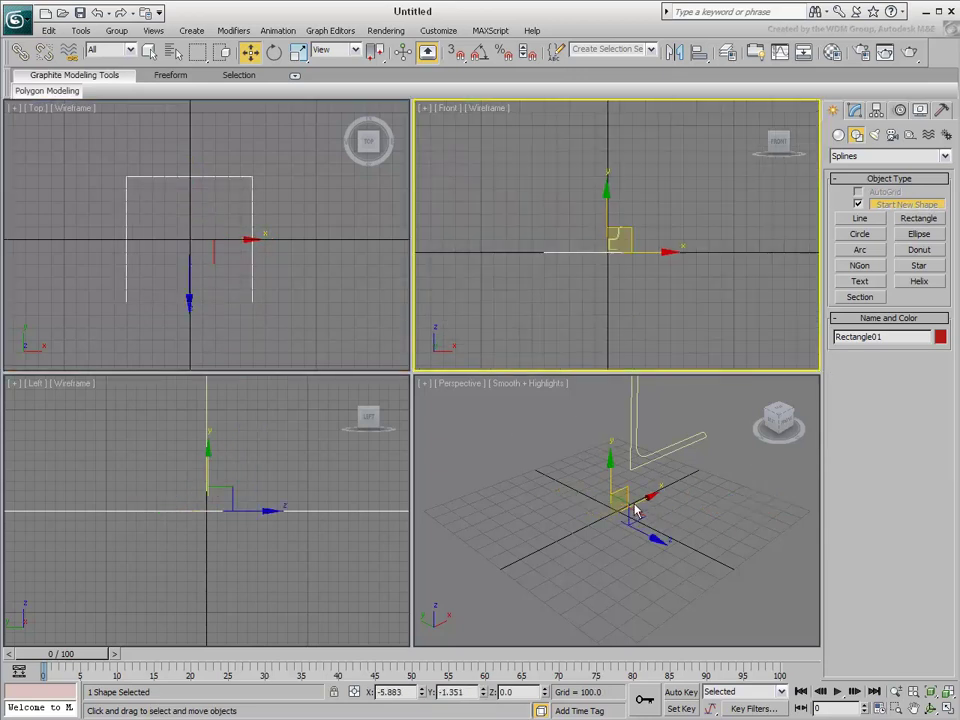
{"action": "scroll", "coordinate": [630, 540], "scroll_direction": "down", "scroll_amount": 3}
{"action": "scroll", "coordinate": [630, 548], "scroll_direction": "down", "scroll_amount": 4}
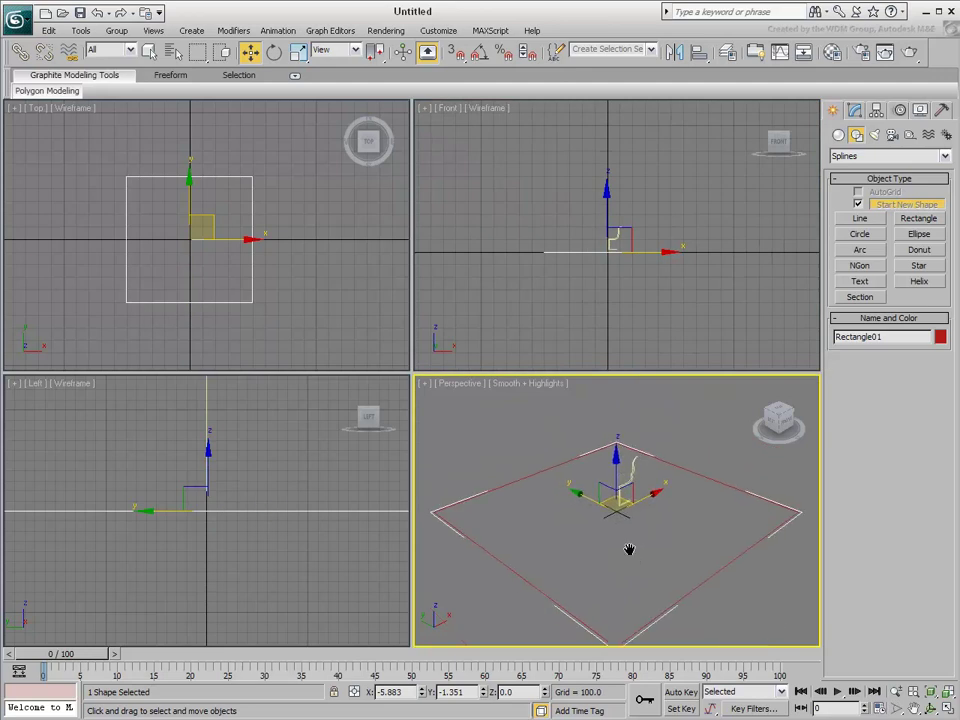
{"action": "middle_click_drag", "start_coordinate": [636, 523], "coordinate": [628, 530]}
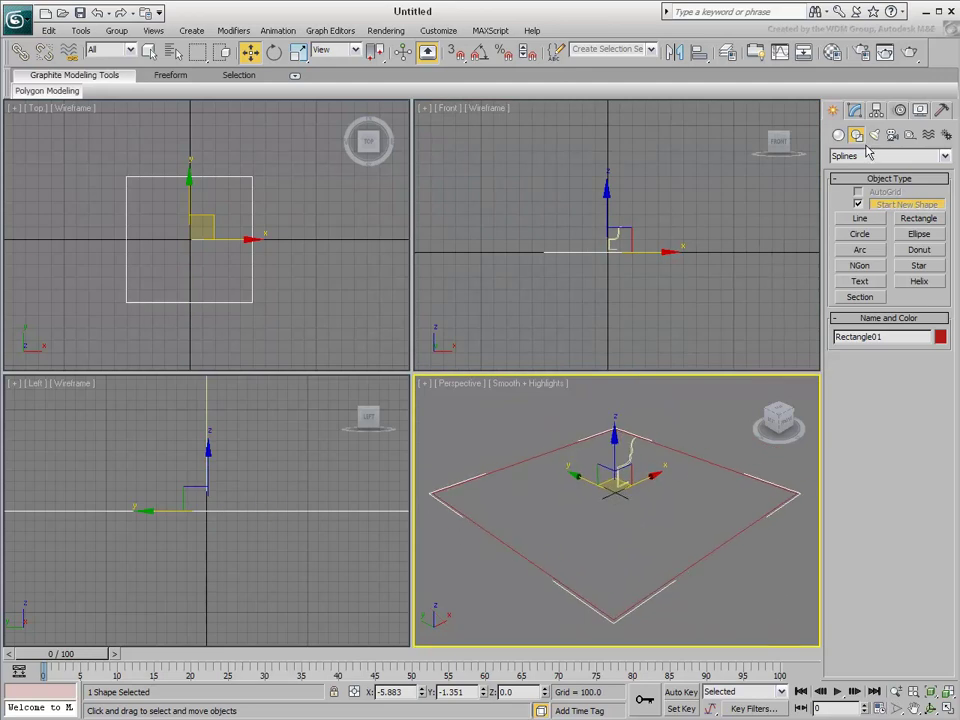
Resize the rectangle to Length 800 and Width 800 in the Modify panel.
{"action": "left_click", "coordinate": [855, 110]}
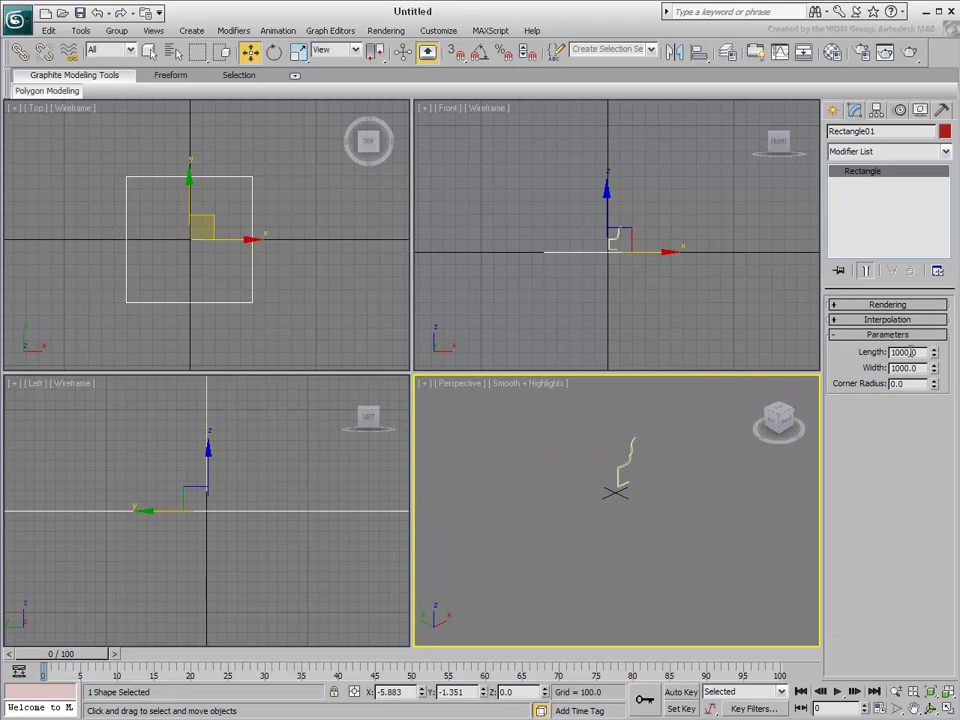
{"action": "left_click_drag", "start_coordinate": [936, 356], "coordinate": [932, 390]}
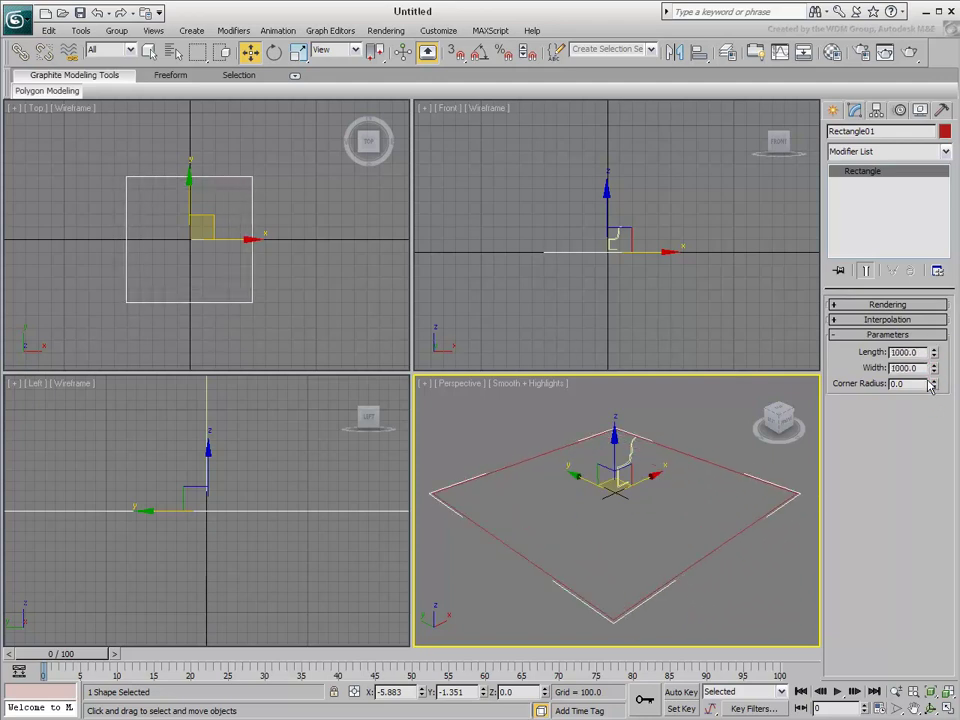
{"action": "left_click", "coordinate": [903, 352]}
{"action": "type", "text": "800"}
{"action": "key", "text": "Tab"}
{"action": "type", "text": "800"}
{"action": "key", "text": "Return"}
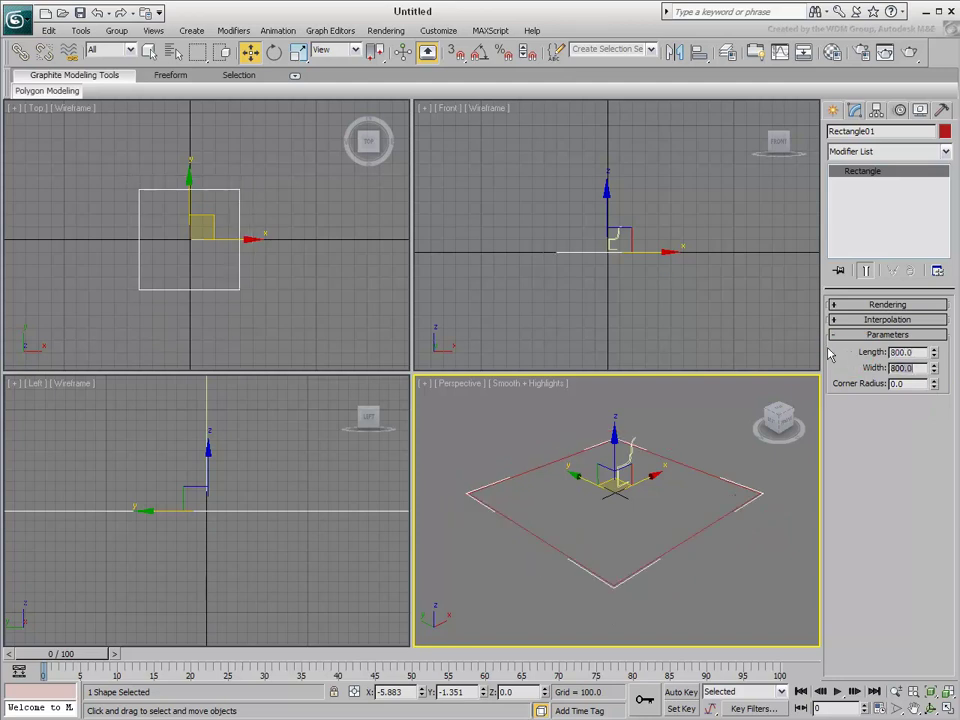
Convert the rectangle to an Editable Spline and select all four segments.
{"action": "right_click", "coordinate": [682, 462]}
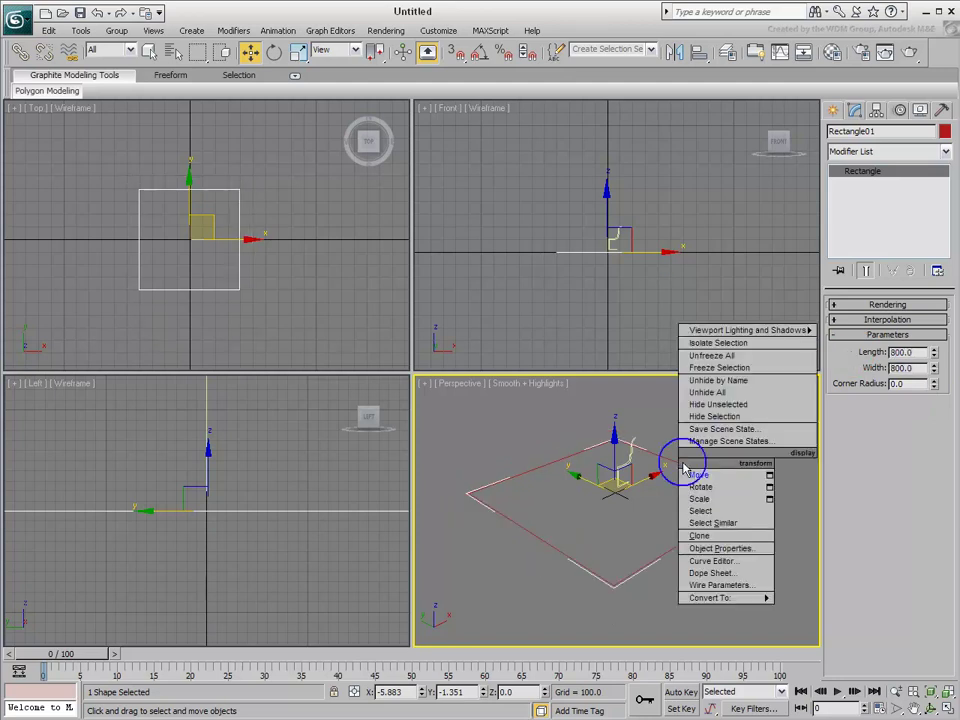
{"action": "mouse_move", "coordinate": [777, 600]}
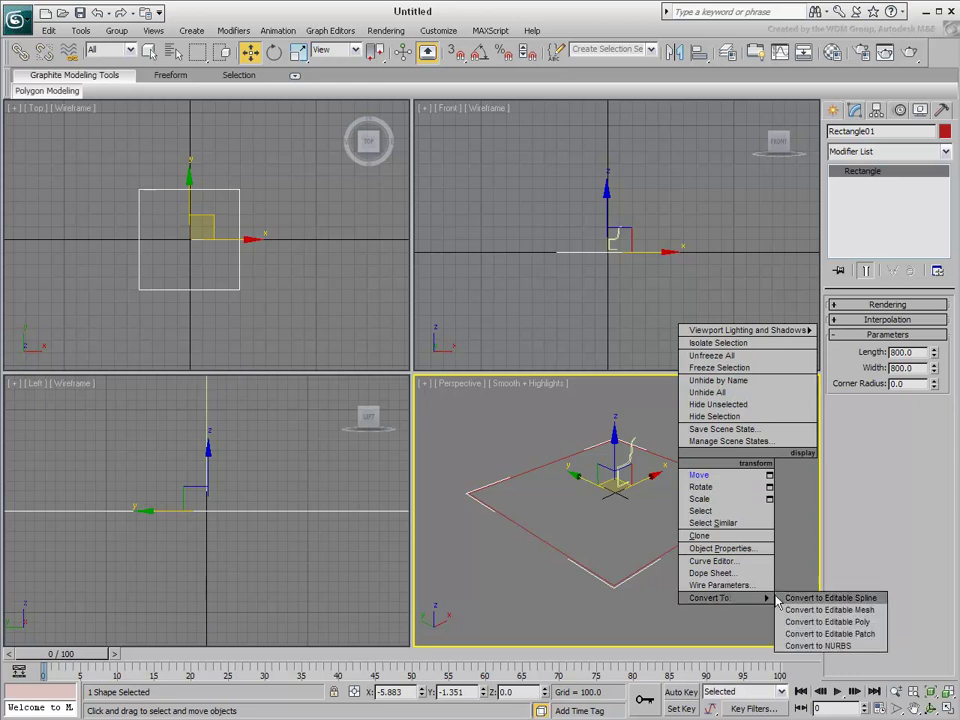
{"action": "left_click", "coordinate": [851, 598]}
{"action": "left_click", "coordinate": [869, 405]}
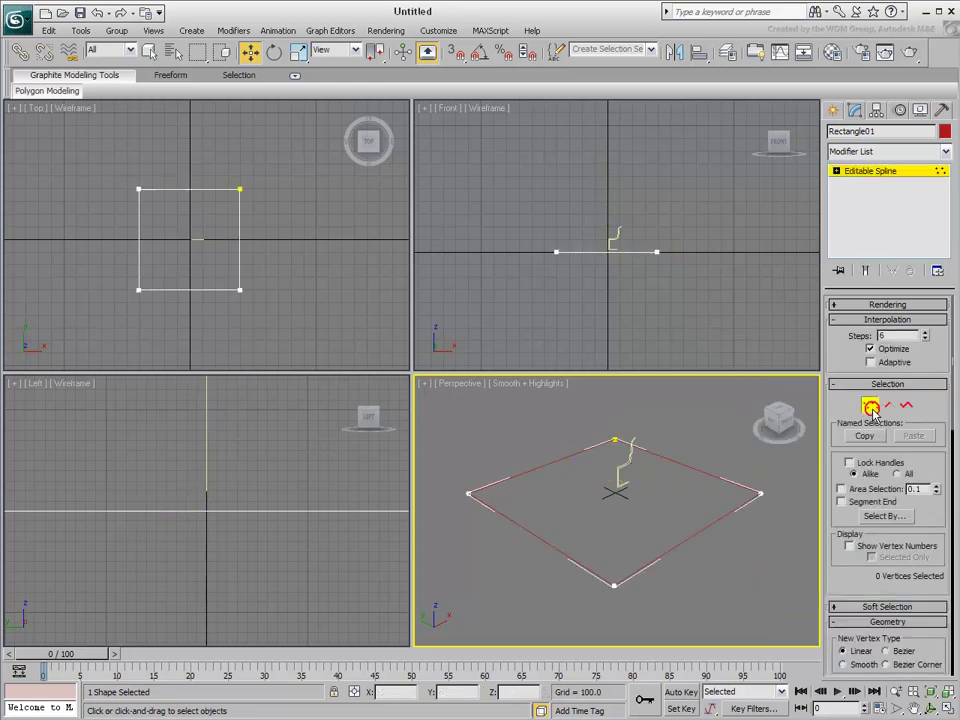
{"action": "left_click", "coordinate": [887, 405]}
{"action": "left_click", "coordinate": [906, 405]}
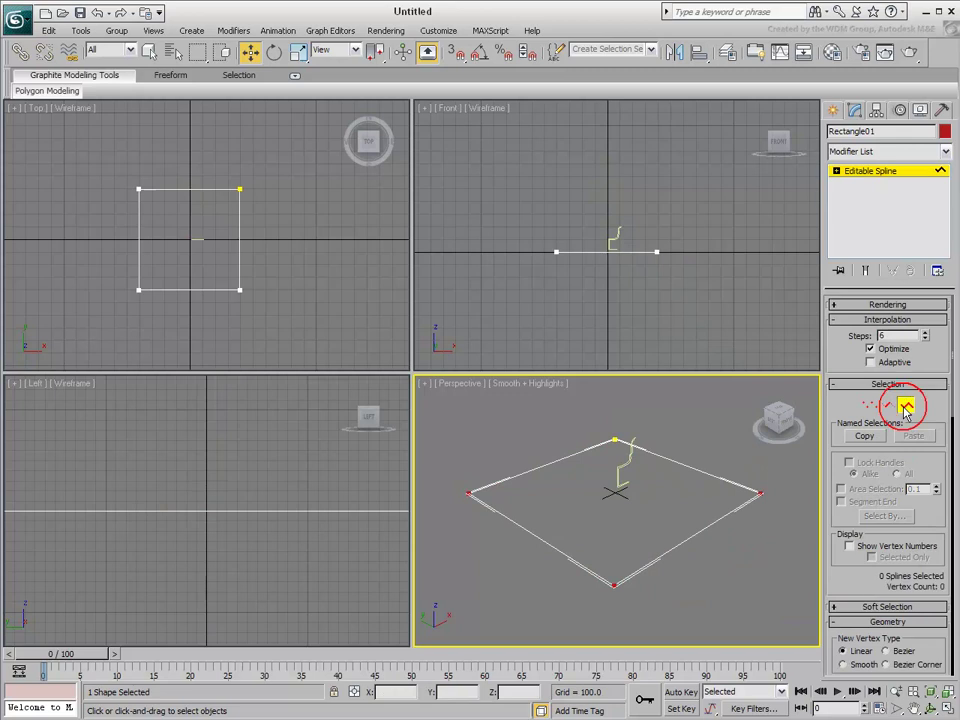
{"action": "left_click", "coordinate": [869, 405]}
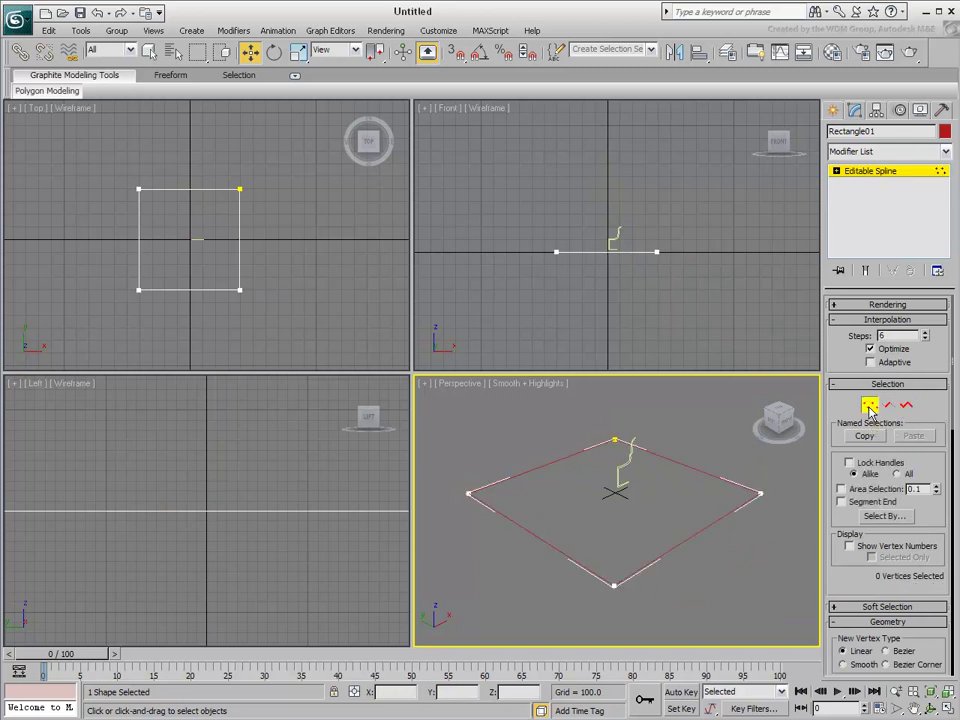
{"action": "left_click", "coordinate": [887, 405]}
{"action": "left_click_drag", "start_coordinate": [730, 402], "coordinate": [498, 606]}
Divide the selected segments to add a midpoint vertex on each side.
{"action": "scroll", "coordinate": [871, 593], "scroll_direction": "down", "scroll_amount": 10}
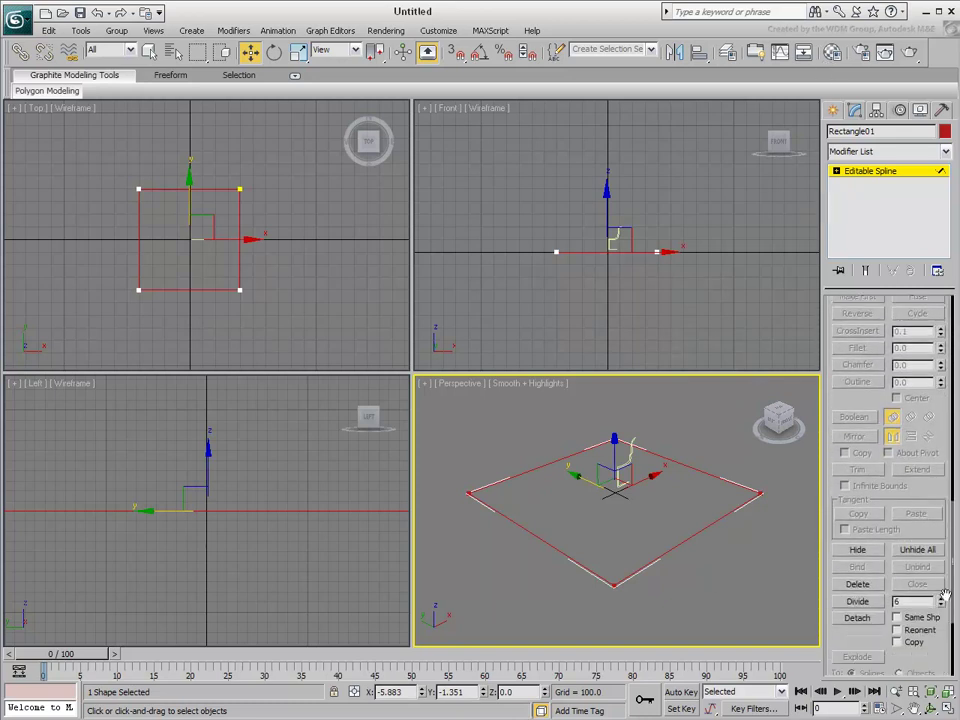
{"action": "left_click", "coordinate": [857, 601]}
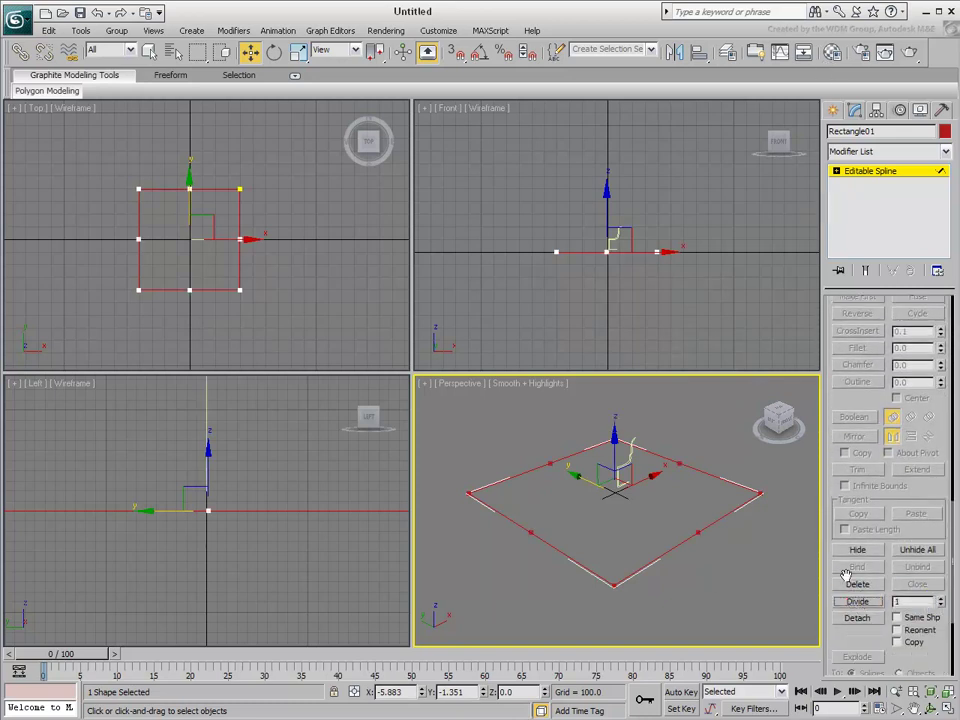
{"action": "left_click", "coordinate": [836, 172]}
{"action": "left_click", "coordinate": [864, 183]}
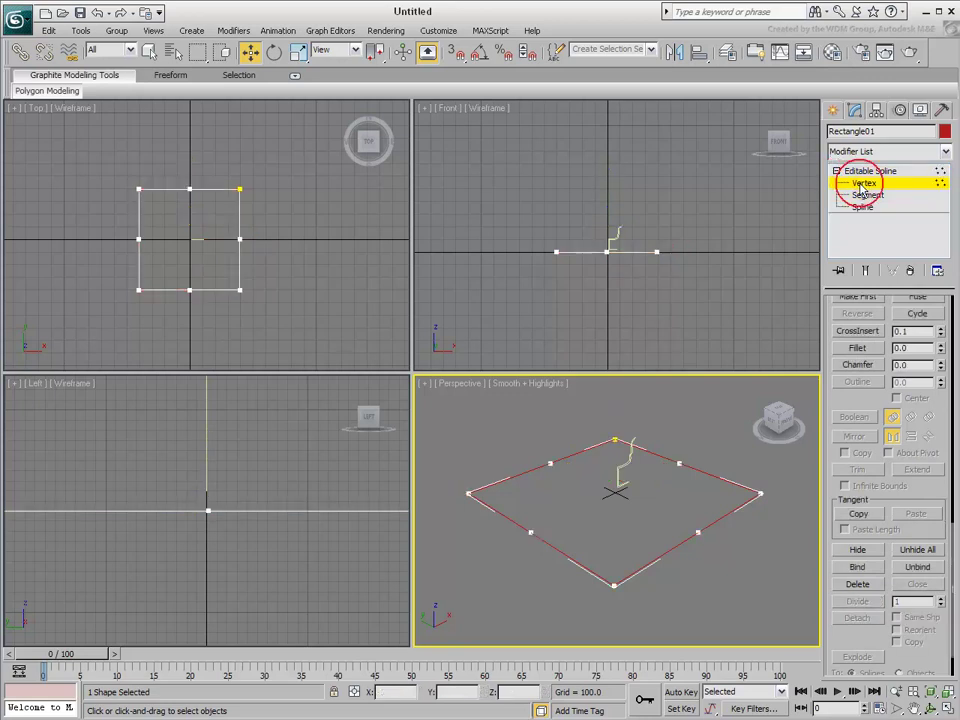
Select two opposite midpoint vertices and non-uniform scale them apart along X.
{"action": "left_click_drag", "start_coordinate": [698, 450], "coordinate": [668, 482]}
{"action": "left_click_drag", "start_coordinate": [561, 514], "coordinate": [507, 557]}
{"action": "right_click", "coordinate": [572, 506]}
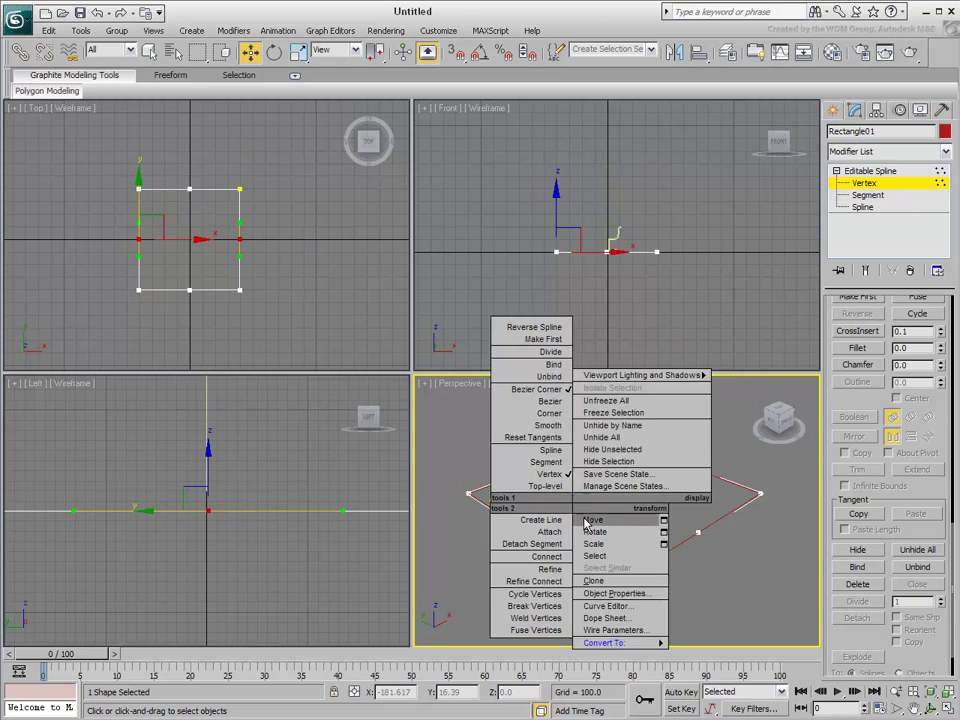
{"action": "left_click", "coordinate": [596, 546]}
{"action": "left_click_drag", "start_coordinate": [375, 50], "coordinate": [378, 97]}
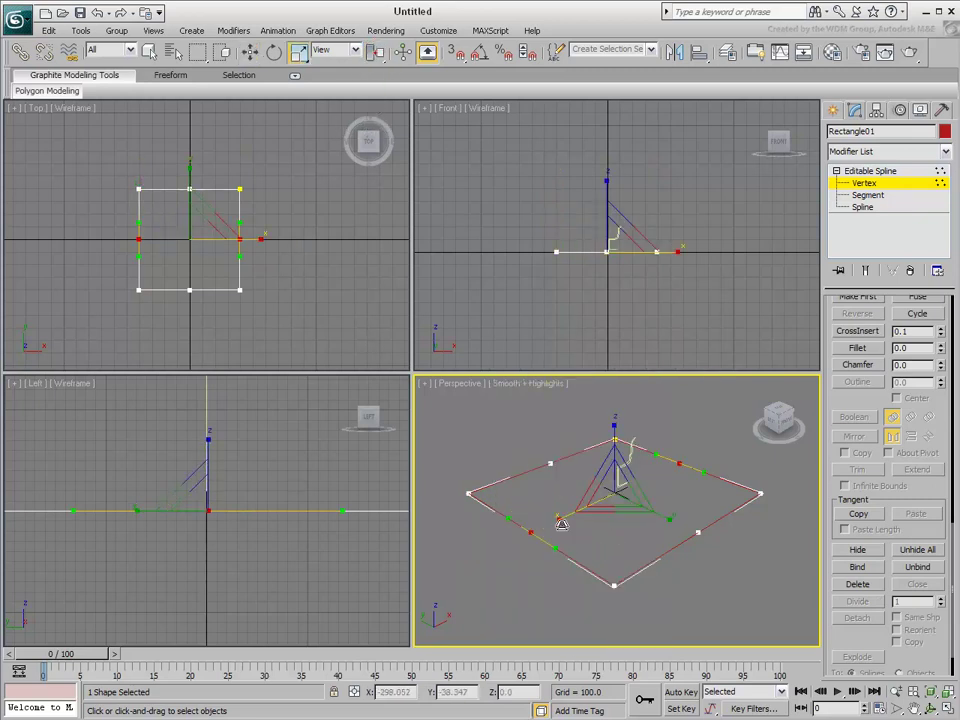
{"action": "mouse_move", "coordinate": [561, 516]}
{"action": "left_mouse_down"}
{"action": "mouse_move", "coordinate": [546, 521]}
{"action": "mouse_move", "coordinate": [553, 527]}
{"action": "left_mouse_up"}
Select the other two midpoints, scale them apart along Y, then exit Vertex level.
{"action": "left_click", "coordinate": [583, 485]}
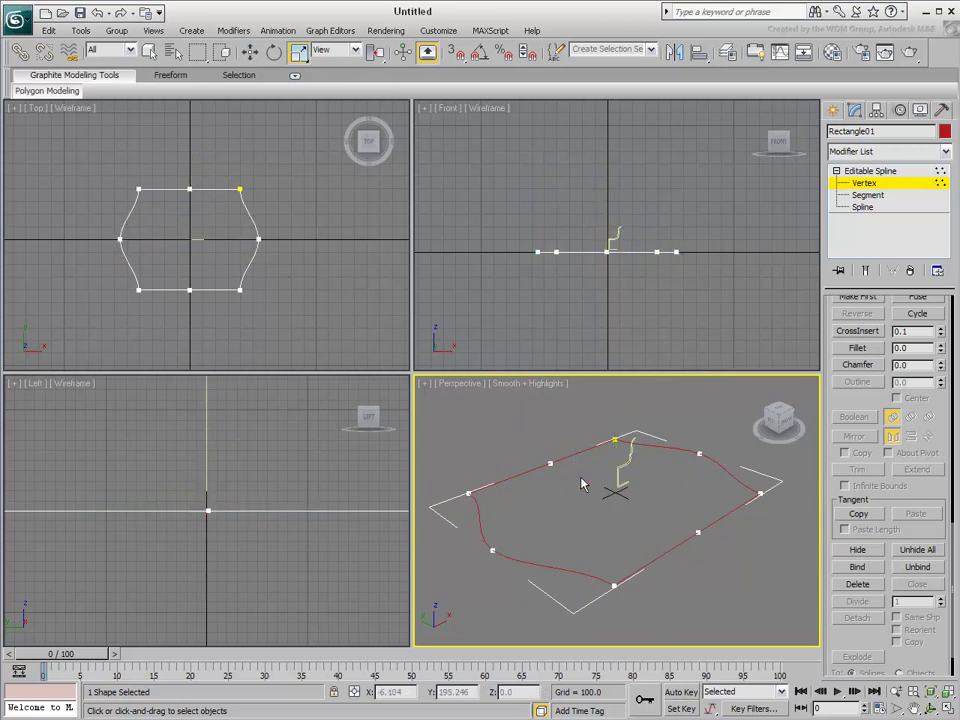
{"action": "left_click", "coordinate": [550, 463]}
{"action": "left_click_drag", "start_coordinate": [669, 514], "coordinate": [707, 551], "text": "ctrl"}
{"action": "left_click_drag", "start_coordinate": [666, 514], "coordinate": [682, 545]}
{"action": "left_click", "coordinate": [692, 612]}
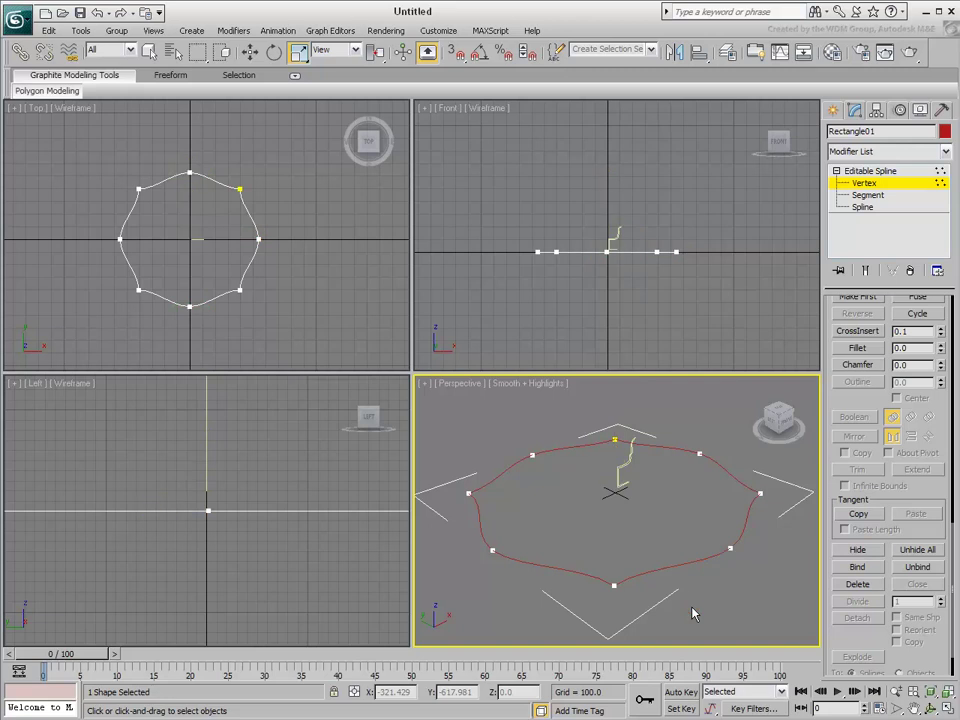
{"action": "left_click", "coordinate": [868, 184]}
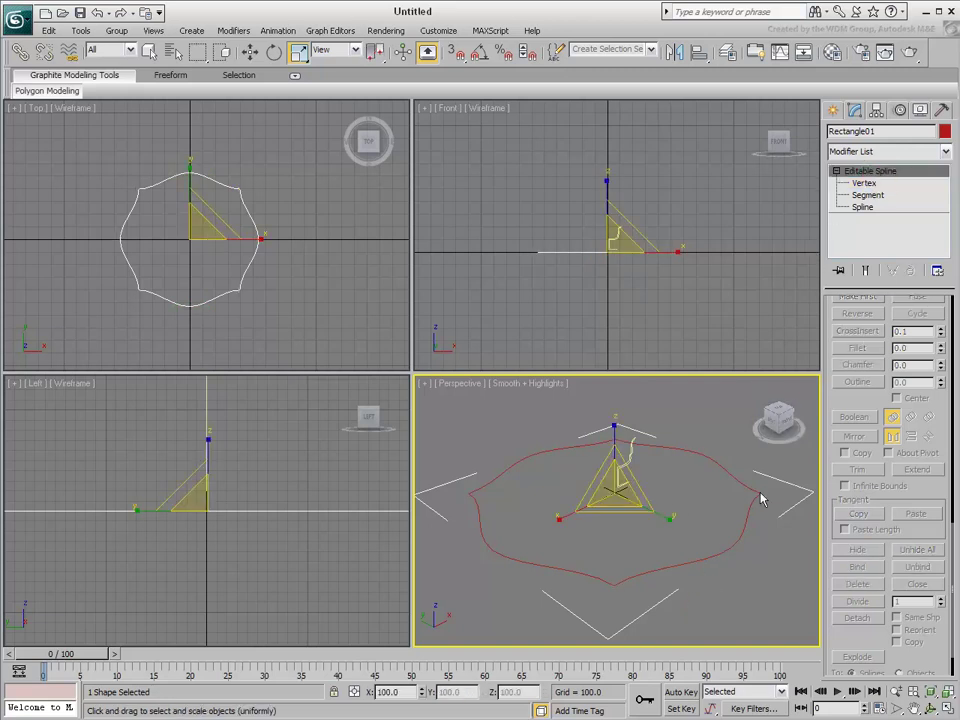
Change Rectangle01's object colour to a pale orange-yellow and deselect it.
{"action": "left_click", "coordinate": [944, 133]}
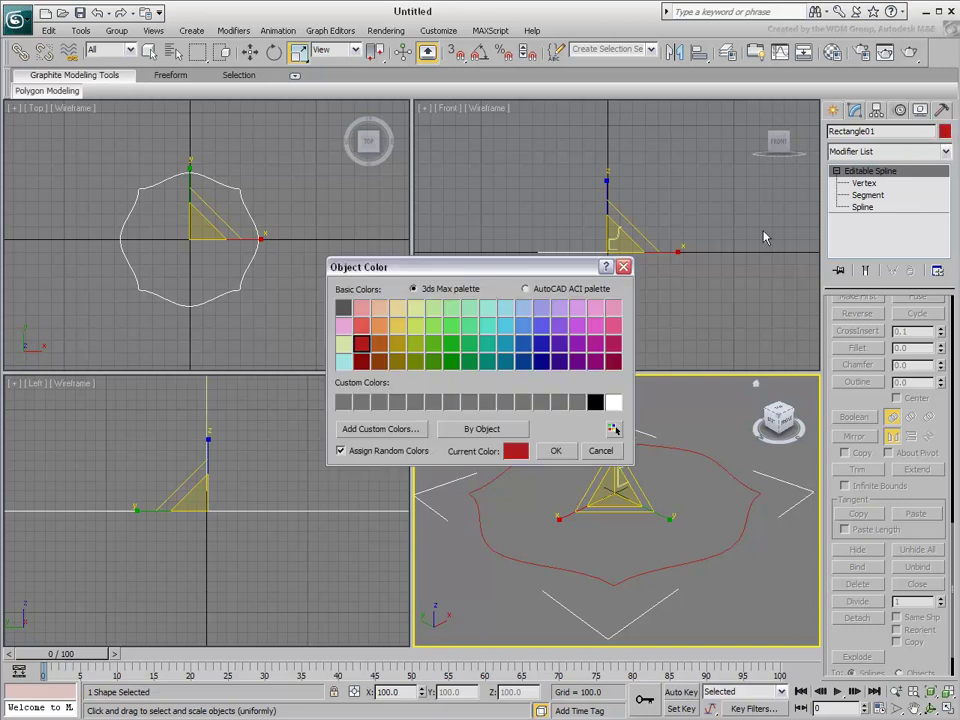
{"action": "left_click", "coordinate": [398, 333]}
{"action": "left_click", "coordinate": [556, 450]}
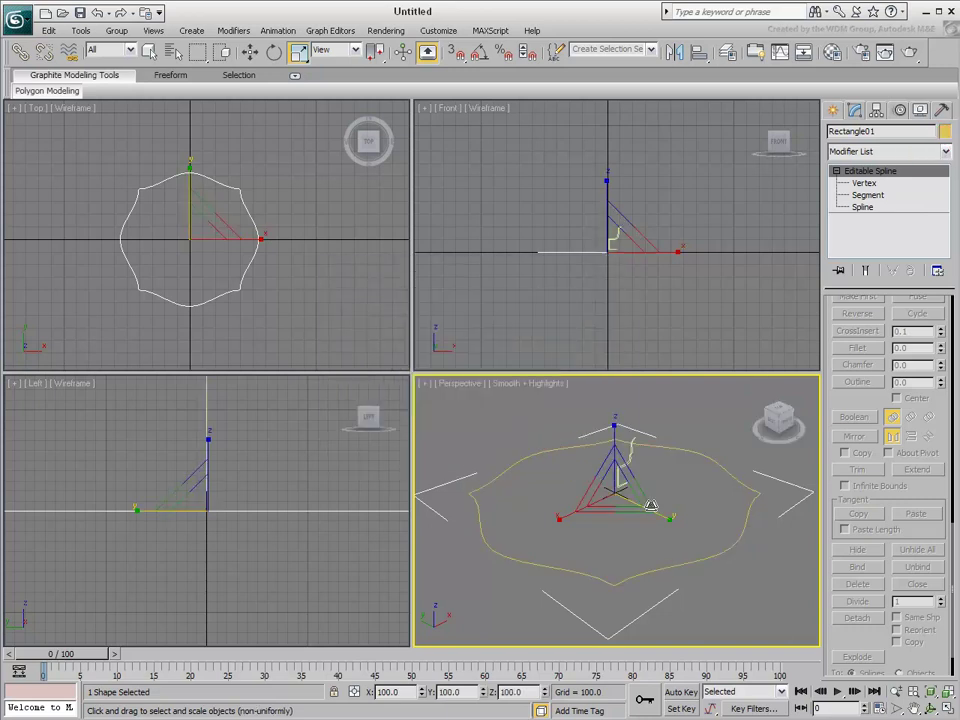
{"action": "left_click", "coordinate": [740, 622]}
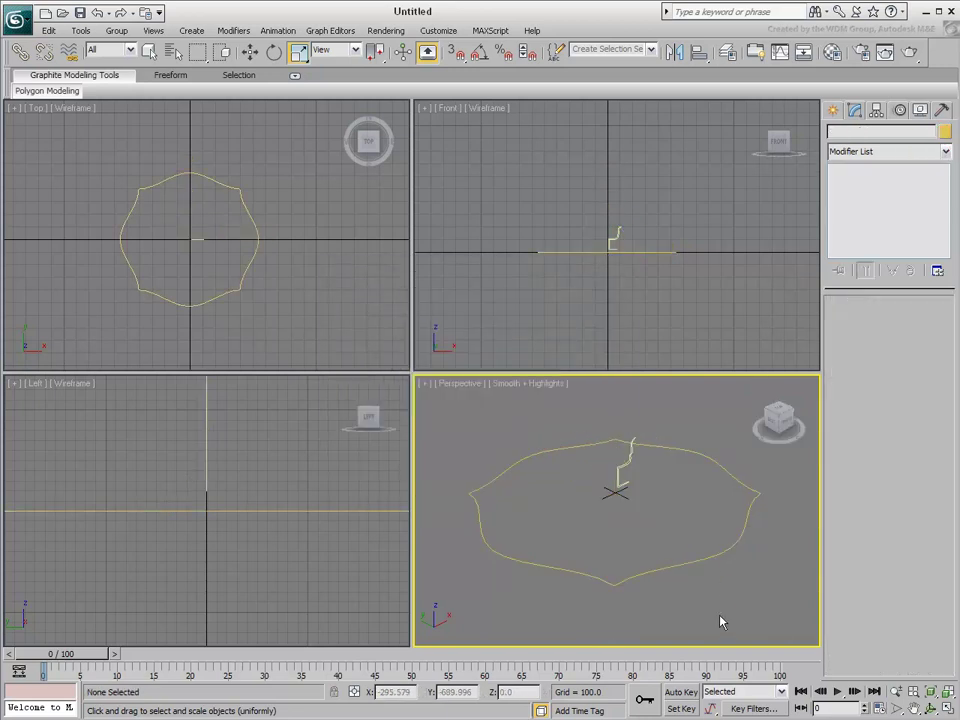
Draw a circle beside the outline and set its radius to 67.49.
{"action": "left_click", "coordinate": [833, 110]}
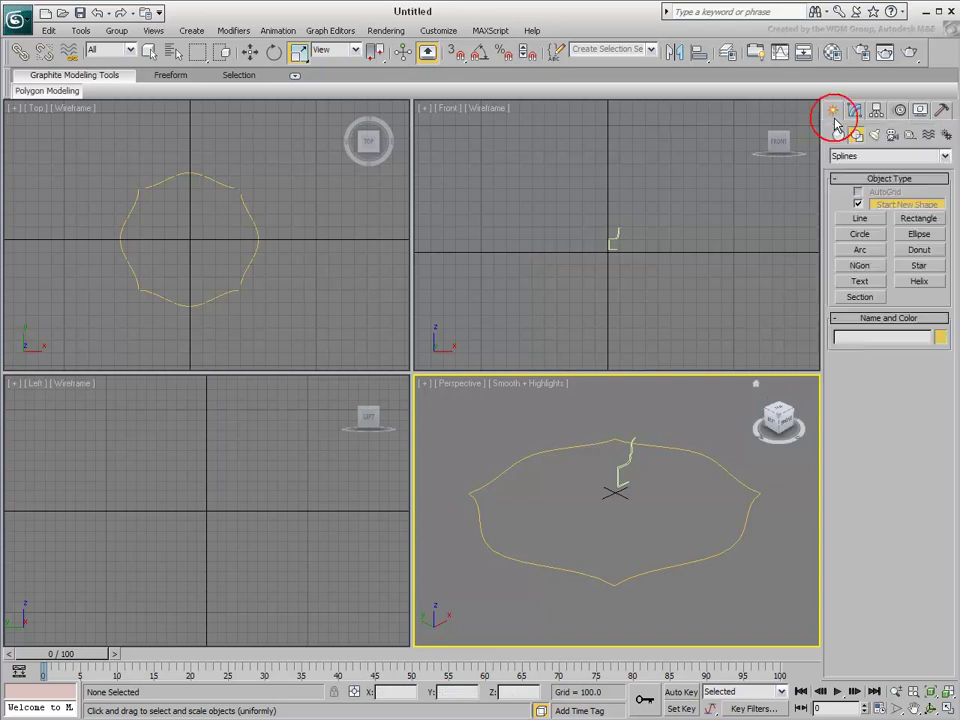
{"action": "left_click", "coordinate": [857, 240]}
{"action": "scroll", "coordinate": [189, 251], "scroll_direction": "up", "scroll_amount": 5}
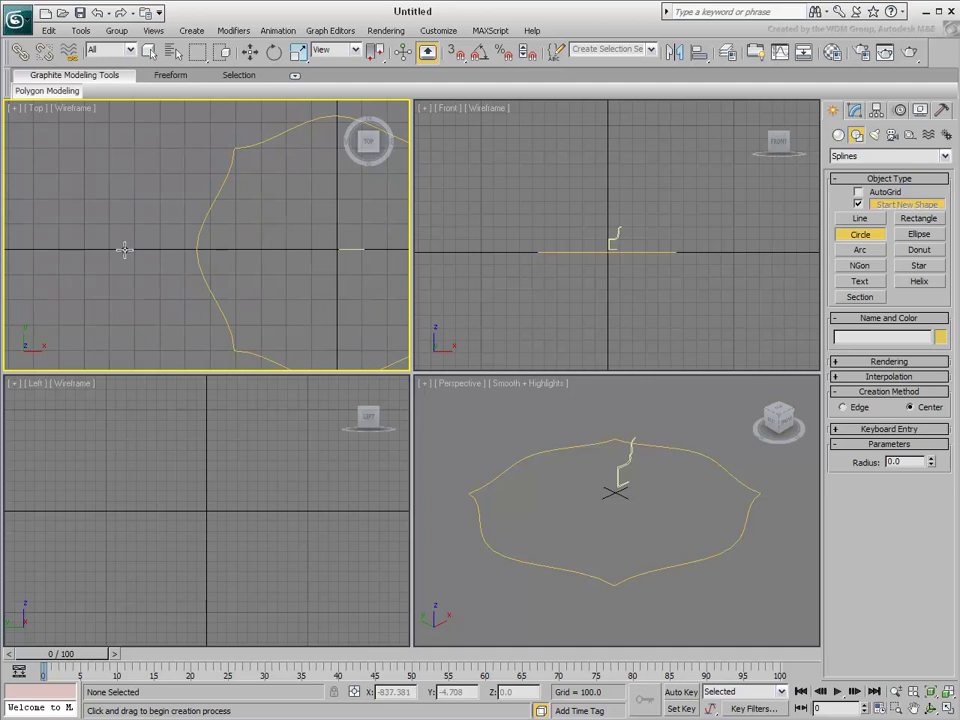
{"action": "left_click_drag", "start_coordinate": [124, 251], "coordinate": [127, 248]}
{"action": "scroll", "coordinate": [127, 250], "scroll_direction": "up", "scroll_amount": 8}
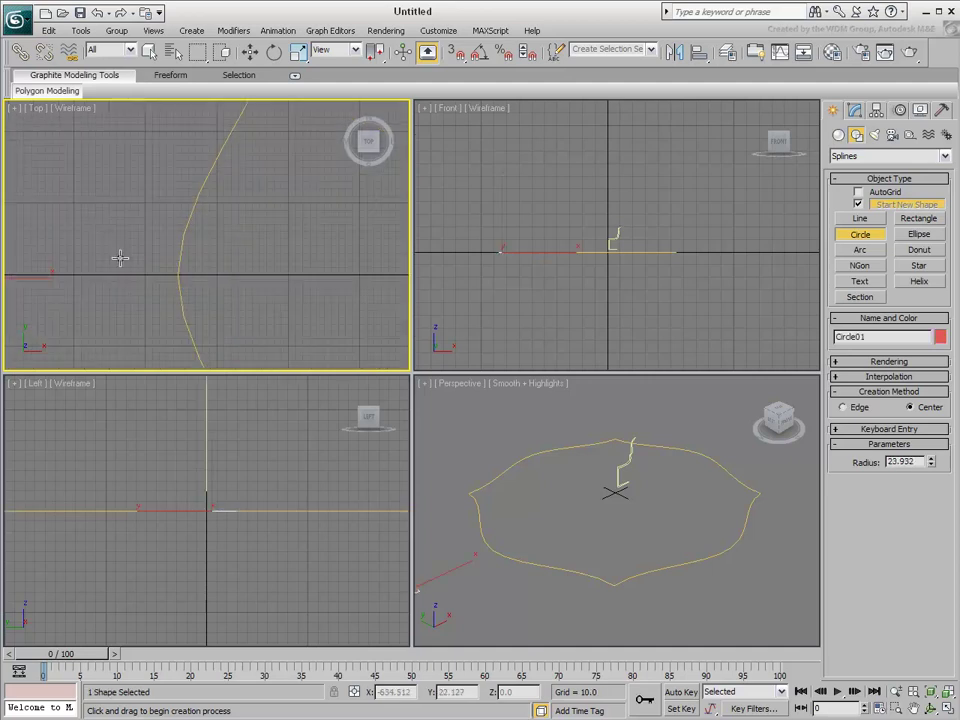
{"action": "scroll", "coordinate": [281, 278], "scroll_direction": "up", "scroll_amount": 2}
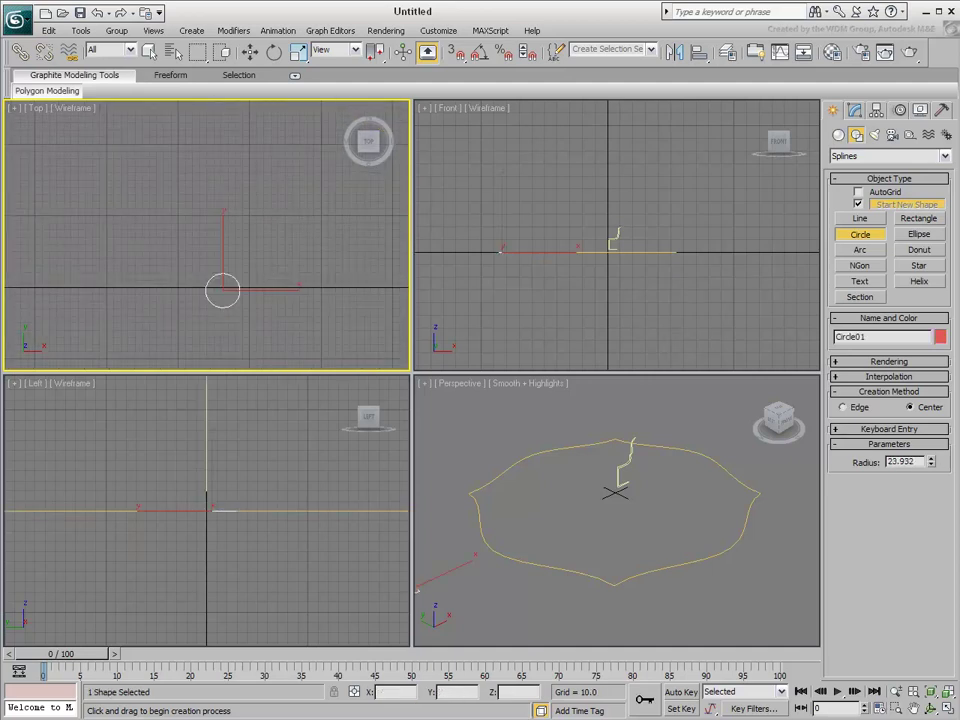
{"action": "left_click_drag", "start_coordinate": [931, 463], "coordinate": [930, 385]}
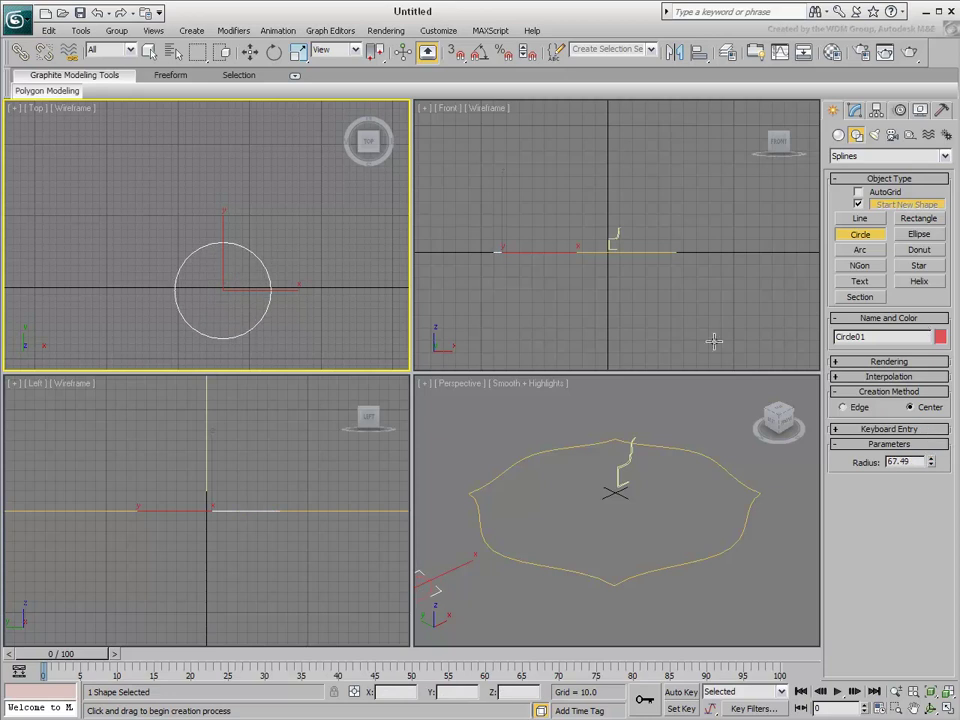
{"action": "middle_click_drag", "start_coordinate": [188, 288], "coordinate": [229, 266]}
{"action": "scroll", "coordinate": [154, 242], "scroll_direction": "down", "scroll_amount": 2}
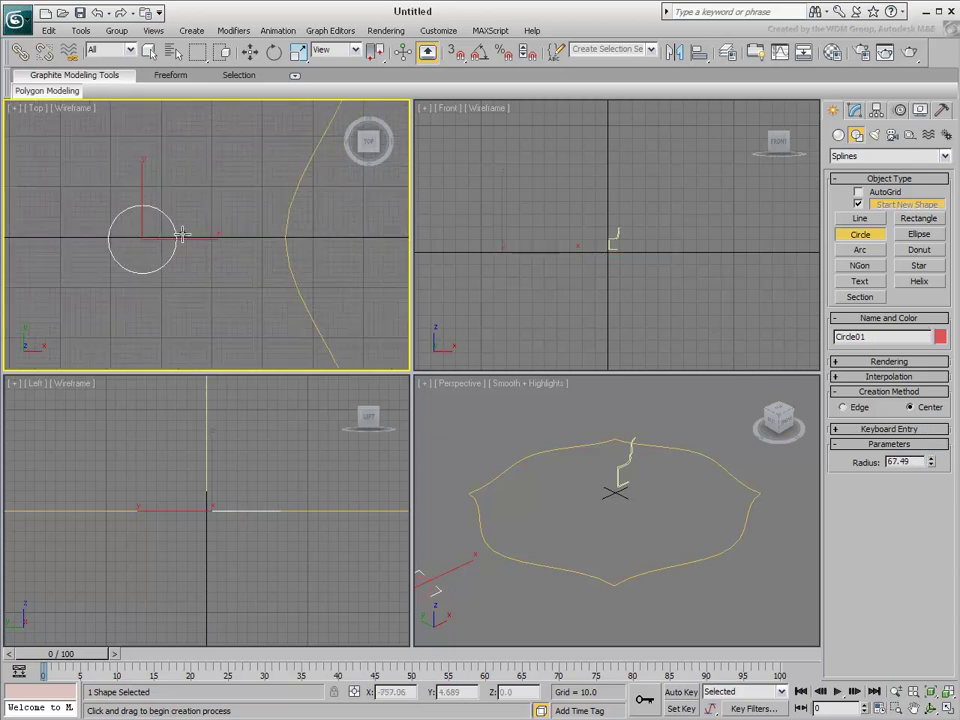
{"action": "key", "text": "r"}
Shift-drag clone the circle as copies to build the cluster.
{"action": "right_click", "coordinate": [182, 233]}
{"action": "left_click", "coordinate": [192, 242]}
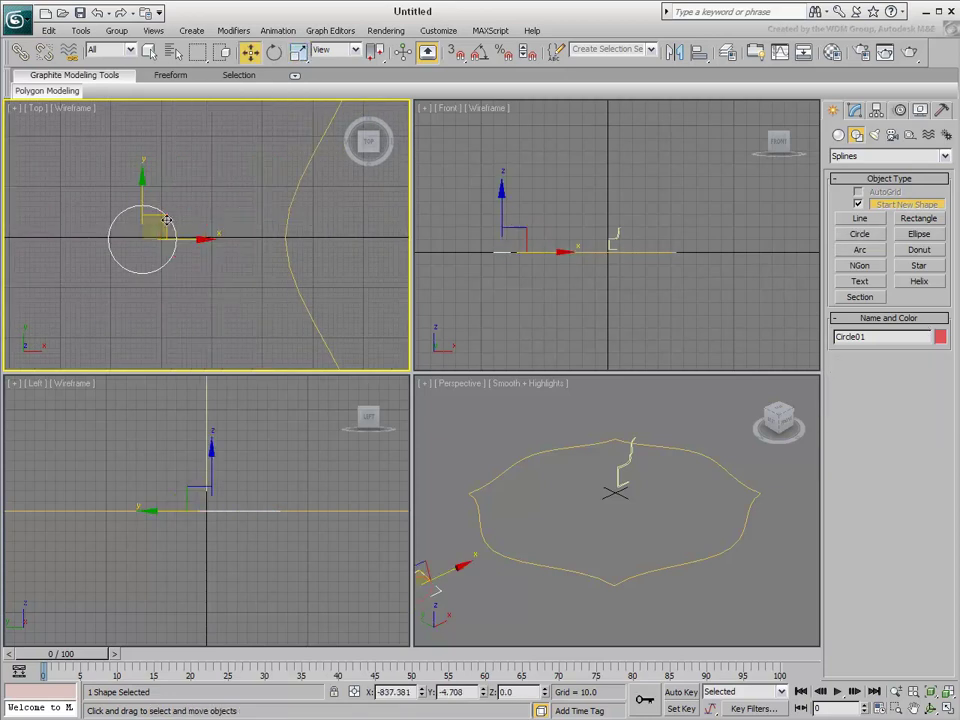
{"action": "mouse_move", "coordinate": [142, 190]}
{"action": "left_mouse_down", "text": "shift"}
{"action": "mouse_move", "coordinate": [142, 128]}
{"action": "mouse_move", "coordinate": [120, 187]}
{"action": "mouse_move", "coordinate": [262, 212]}
{"action": "left_mouse_up", "text": "shift"}
{"action": "left_click", "coordinate": [478, 433]}
{"action": "left_click", "coordinate": [482, 436]}
{"action": "left_click", "coordinate": [483, 433]}
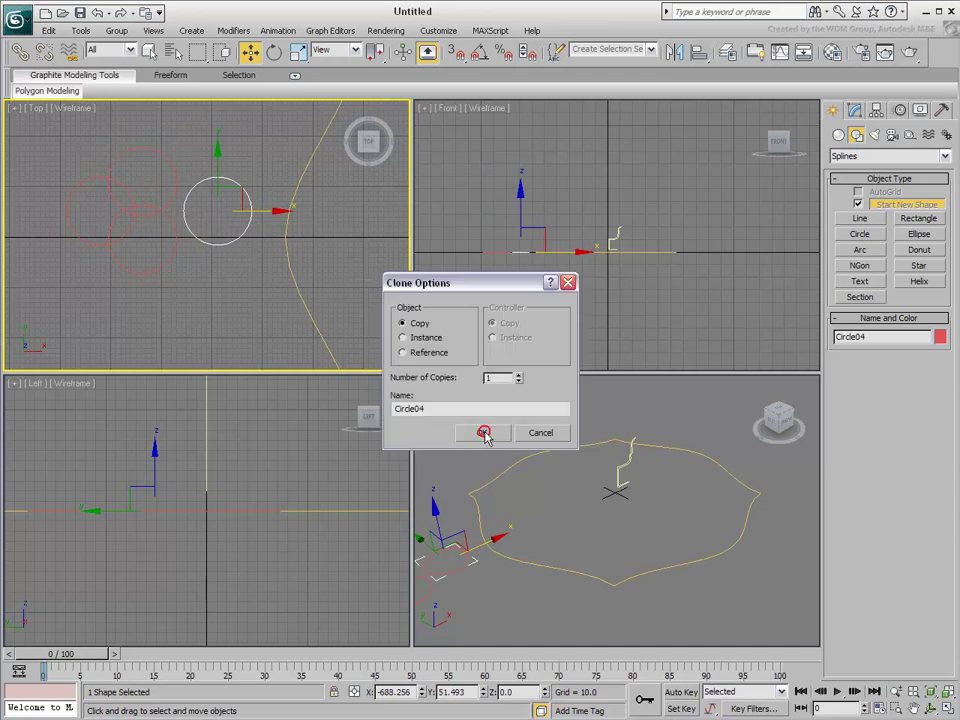
Enlarge the copied circle to radius 124.181, maximise the Top view and select all four circles.
{"action": "left_click", "coordinate": [855, 112]}
{"action": "left_click_drag", "start_coordinate": [929, 358], "coordinate": [925, 287]}
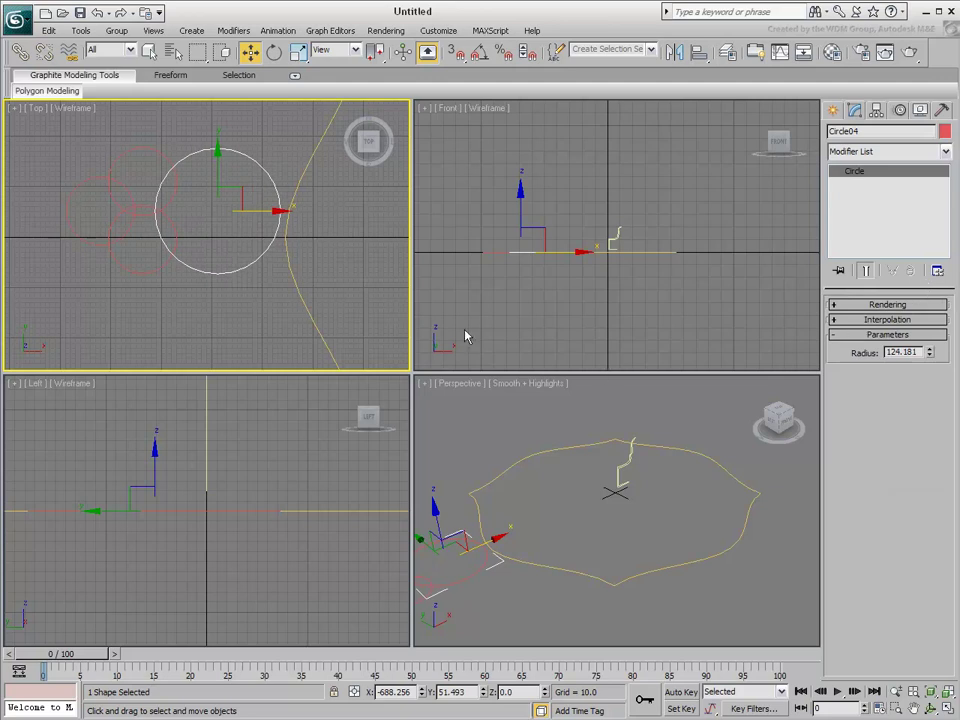
{"action": "middle_click_drag", "start_coordinate": [201, 271], "coordinate": [251, 296]}
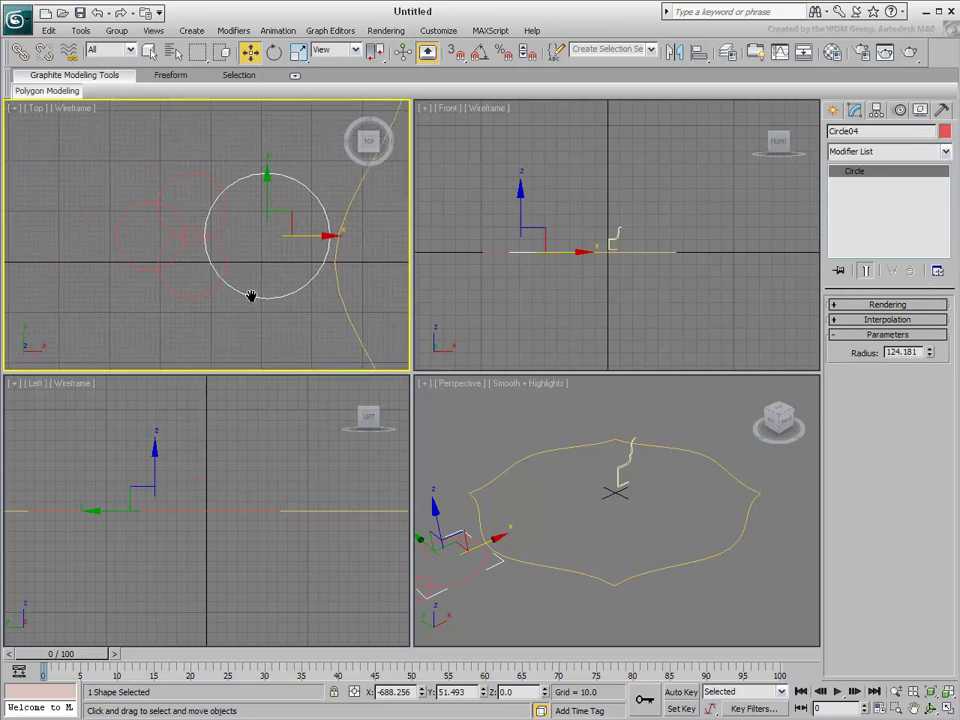
{"action": "key", "text": "alt+w"}
{"action": "middle_click_drag", "start_coordinate": [399, 480], "coordinate": [387, 467]}
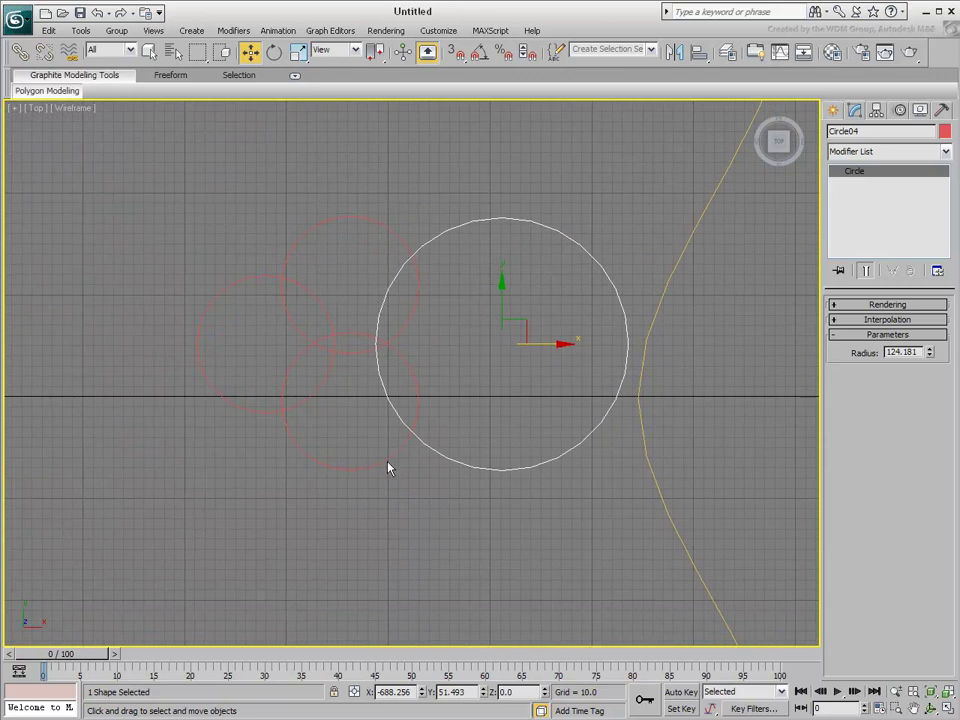
{"action": "left_click_drag", "start_coordinate": [505, 183], "coordinate": [160, 552]}
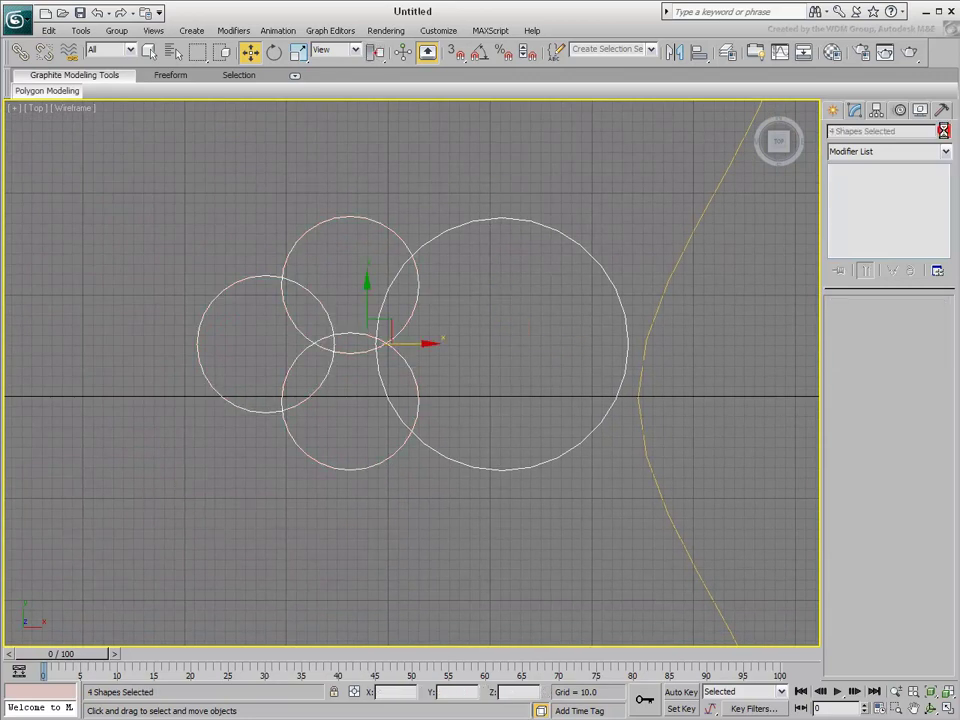
Set the four circles' object colour to dark blue.
{"action": "left_click", "coordinate": [944, 132]}
{"action": "left_click", "coordinate": [539, 346]}
{"action": "left_click", "coordinate": [556, 451]}
{"action": "left_click", "coordinate": [396, 520]}
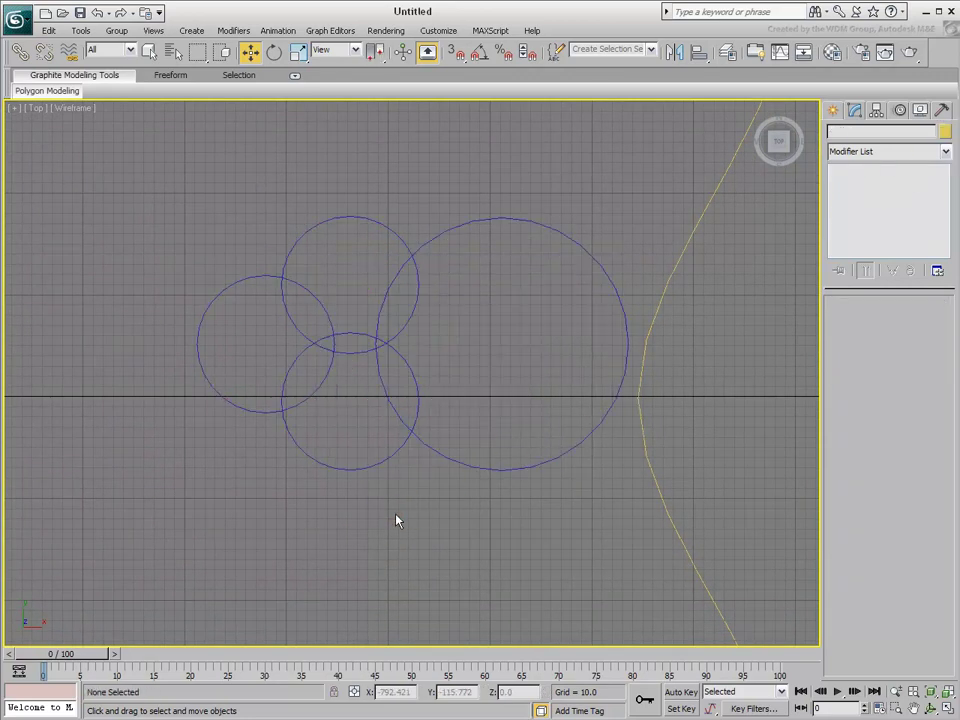
Convert the left circle to an Editable Spline.
{"action": "left_click", "coordinate": [239, 410]}
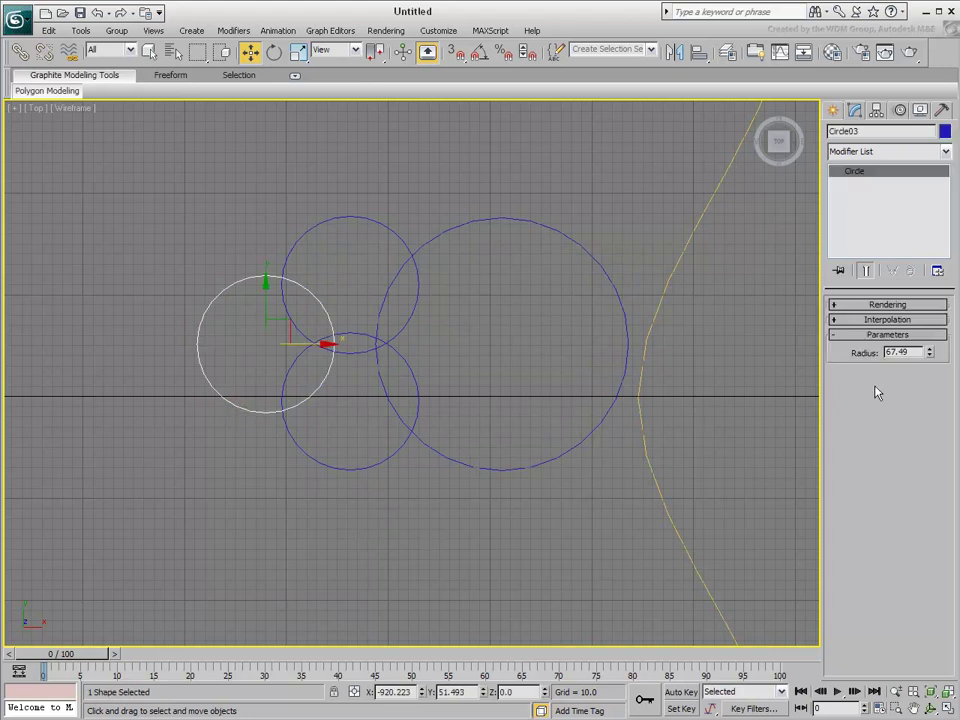
{"action": "left_click_drag", "start_coordinate": [930, 357], "coordinate": [928, 352]}
{"action": "right_click", "coordinate": [225, 393]}
{"action": "mouse_move", "coordinate": [280, 524]}
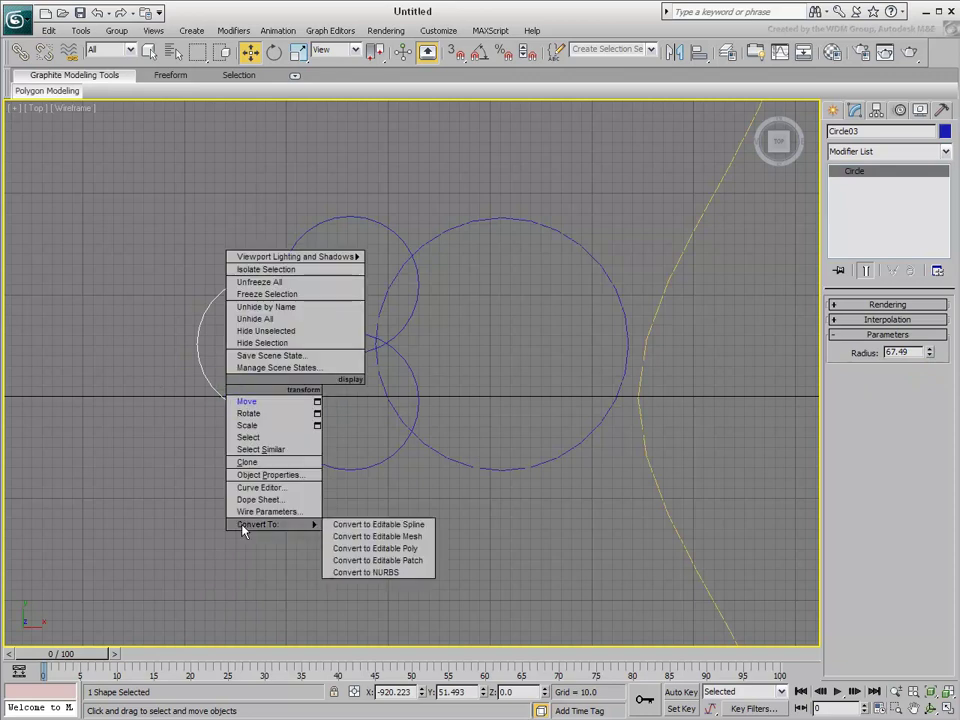
{"action": "left_click", "coordinate": [398, 525]}
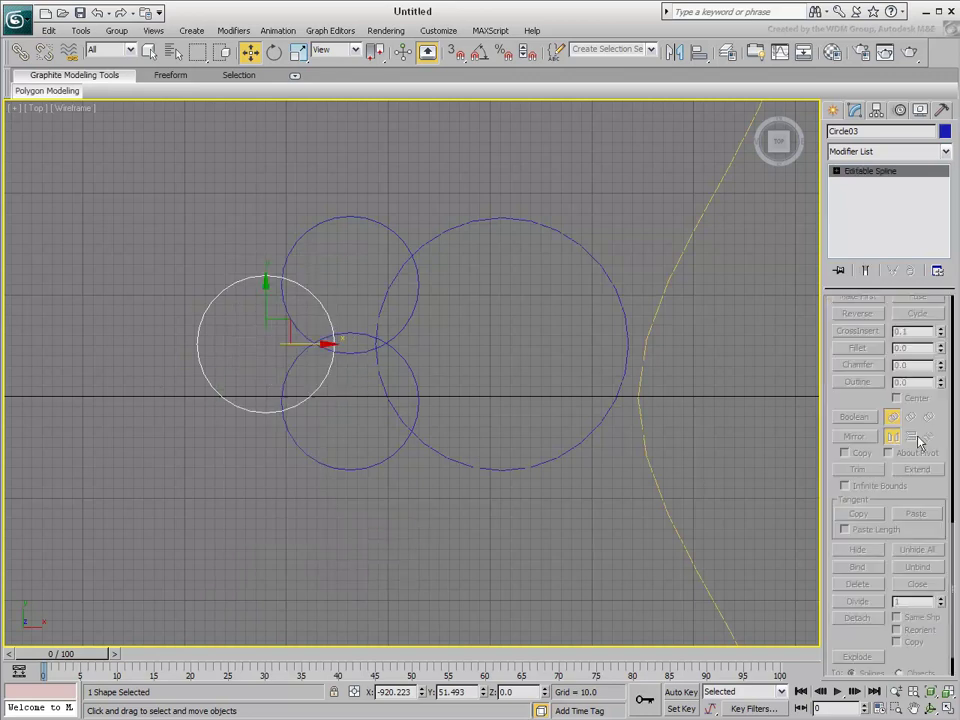
{"action": "left_click_drag", "start_coordinate": [937, 400], "coordinate": [920, 640]}
Attach the upper, lower and large circles to the left circle's spline.
{"action": "left_click", "coordinate": [857, 406]}
{"action": "left_click", "coordinate": [290, 258]}
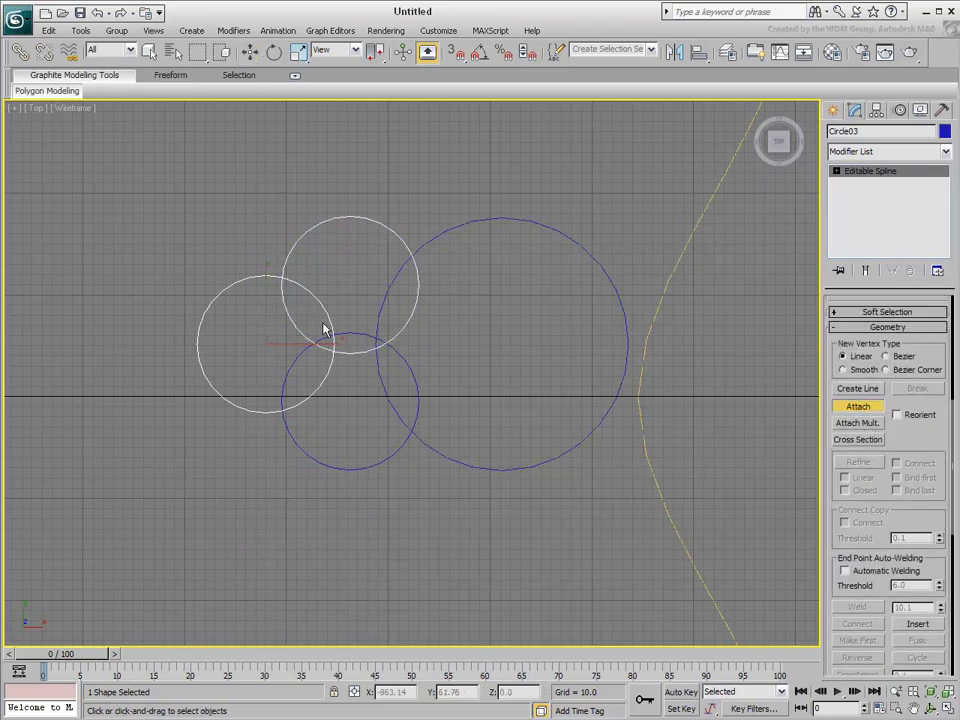
{"action": "left_click", "coordinate": [297, 359]}
{"action": "left_click", "coordinate": [439, 453]}
{"action": "right_click", "coordinate": [416, 499]}
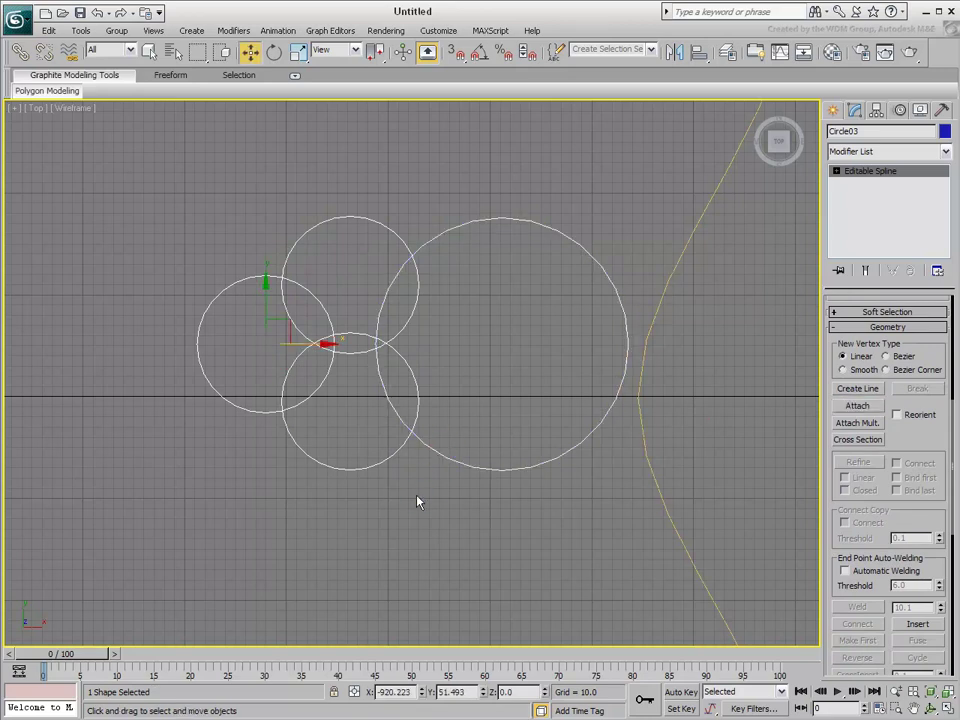
{"action": "scroll", "coordinate": [922, 449], "scroll_direction": "up", "scroll_amount": 5}
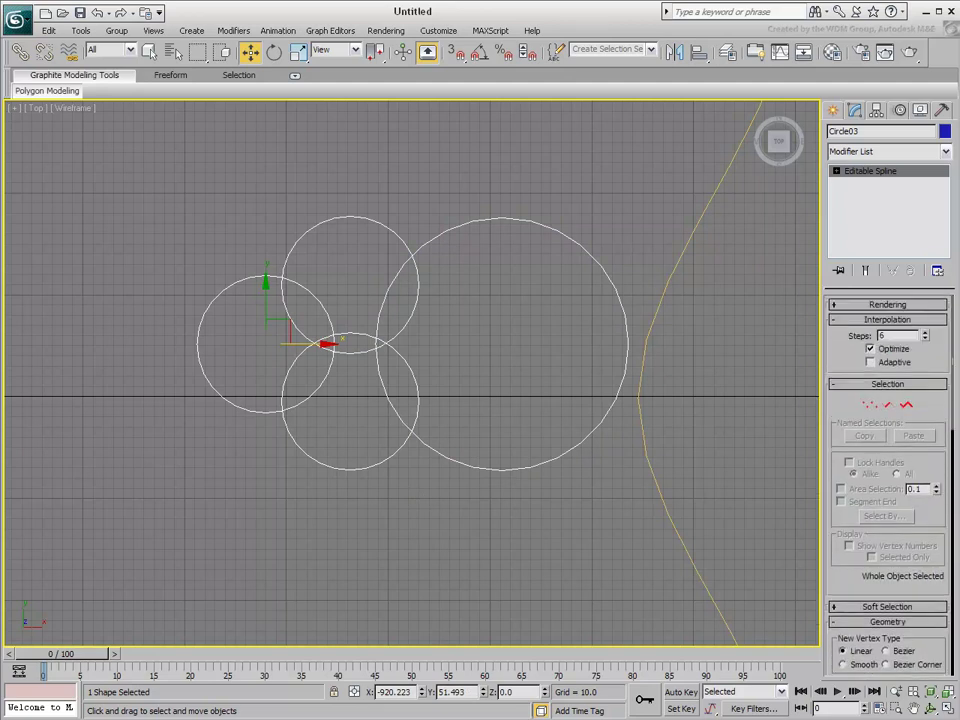
At Spline level, Boolean Union the left circle with the bottom and top circles.
{"action": "left_click", "coordinate": [906, 406]}
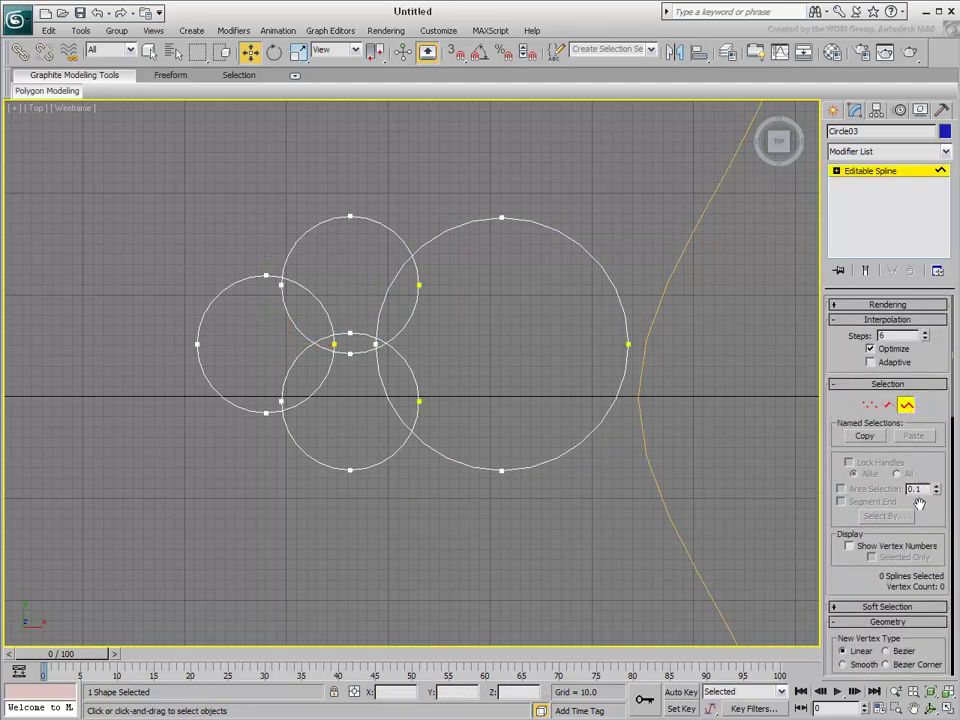
{"action": "left_click_drag", "start_coordinate": [927, 521], "coordinate": [922, 253]}
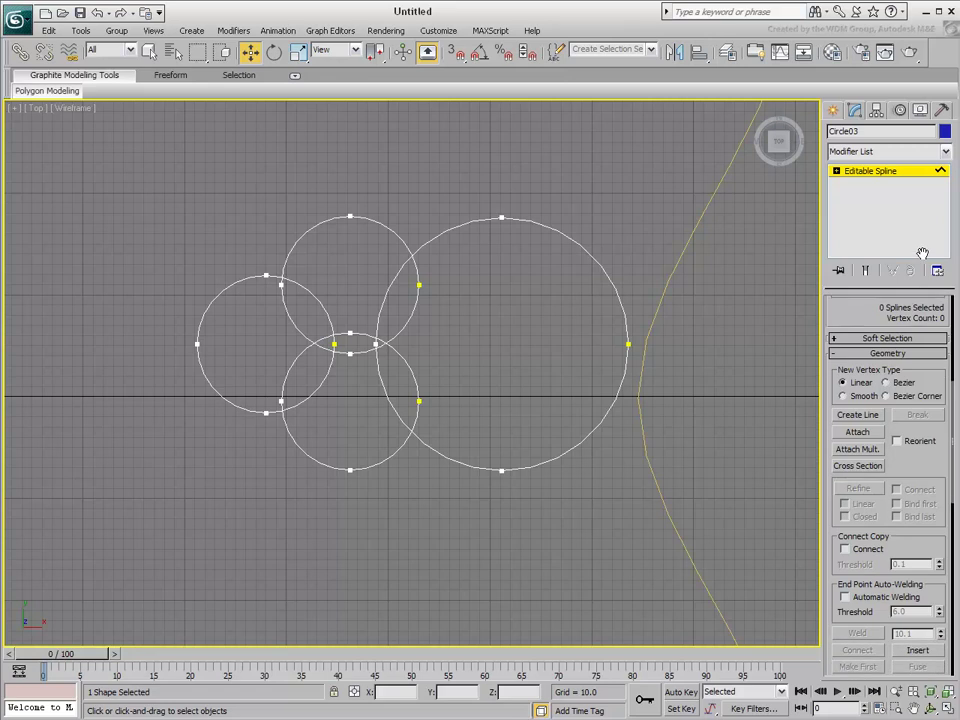
{"action": "left_click_drag", "start_coordinate": [920, 461], "coordinate": [909, 249]}
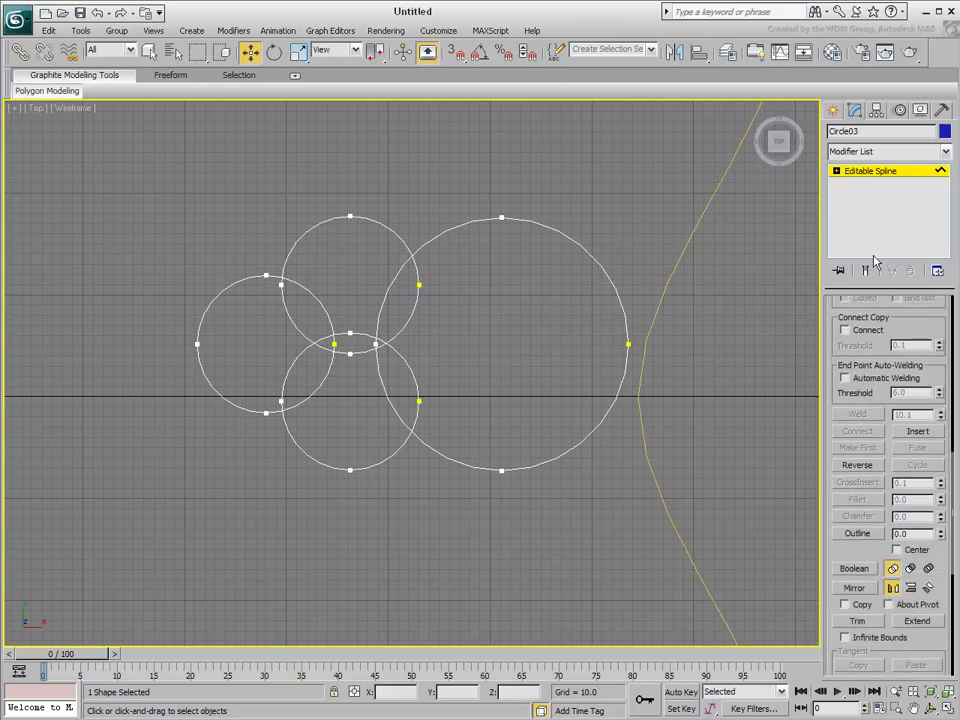
{"action": "left_click", "coordinate": [211, 387]}
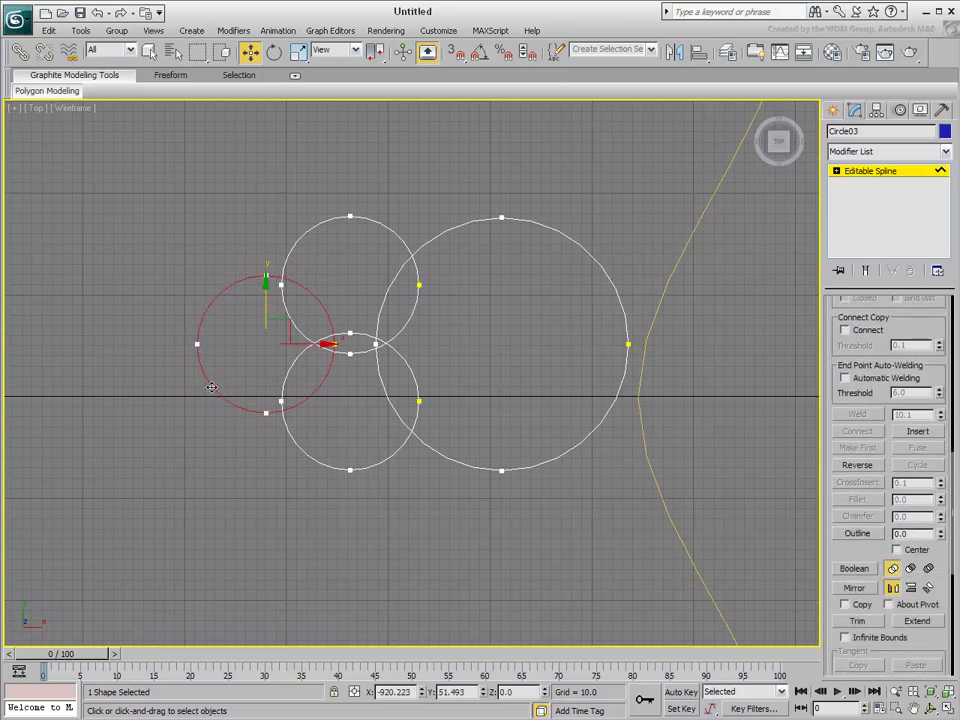
{"action": "left_click", "coordinate": [853, 568]}
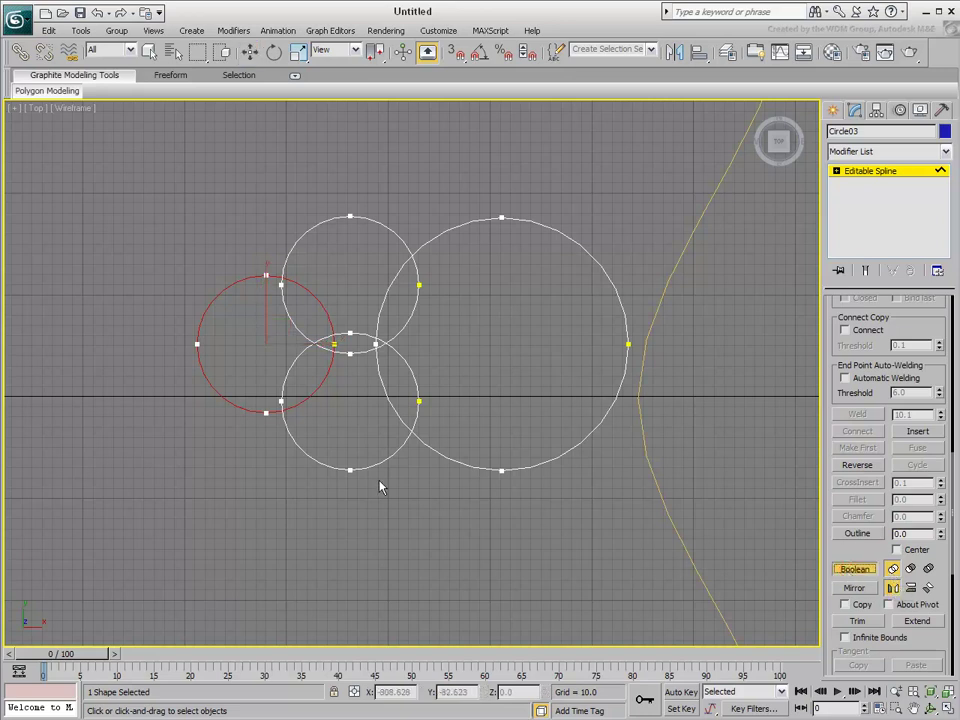
{"action": "left_click", "coordinate": [323, 465]}
{"action": "left_click", "coordinate": [301, 333]}
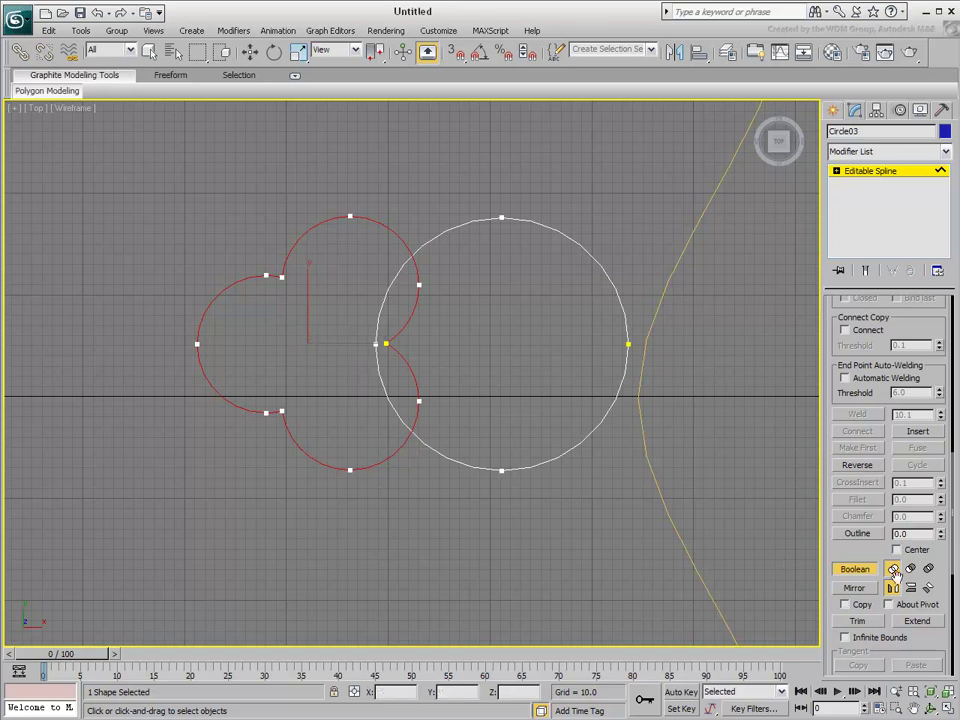
Boolean Subtract the large circle from the merged small circles.
{"action": "left_click", "coordinate": [910, 570]}
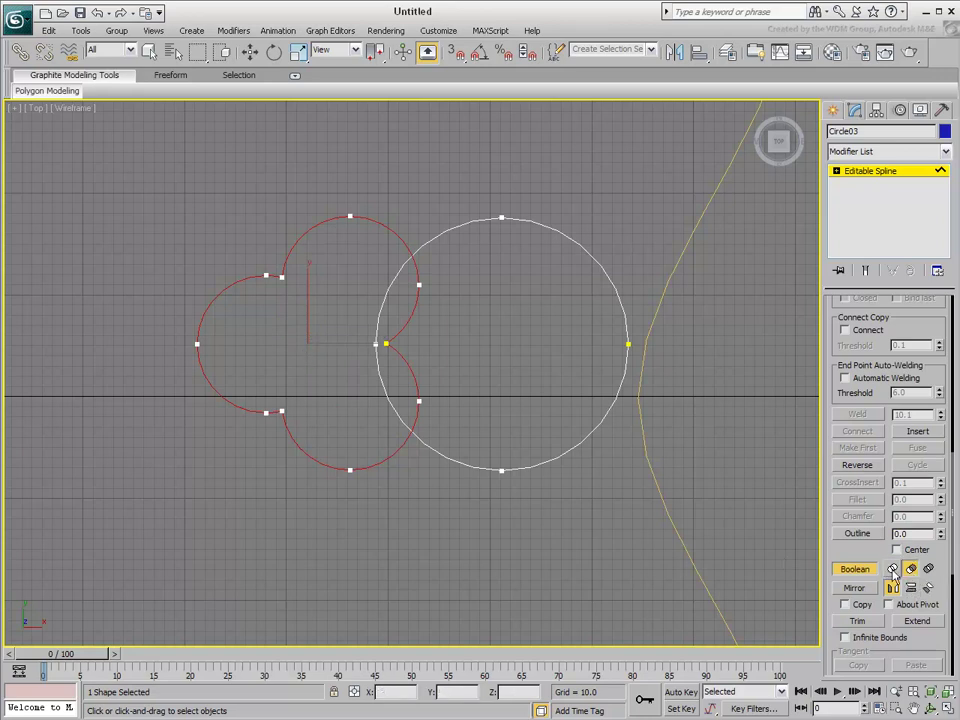
{"action": "left_click", "coordinate": [559, 455]}
{"action": "middle_click_drag", "start_coordinate": [439, 458], "coordinate": [469, 495]}
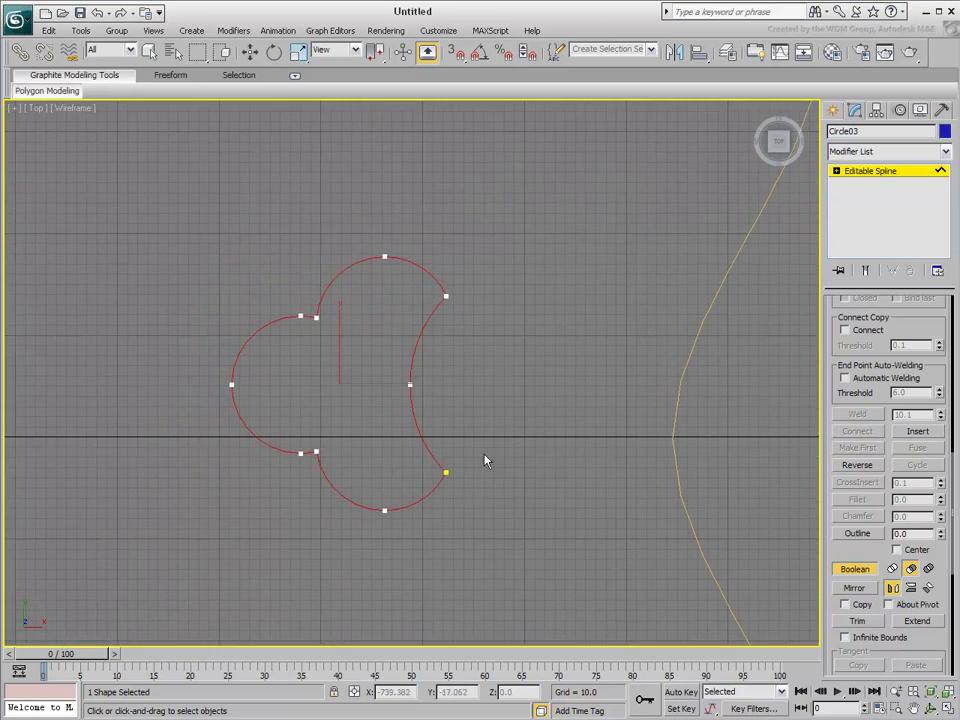
{"action": "key", "text": "w"}
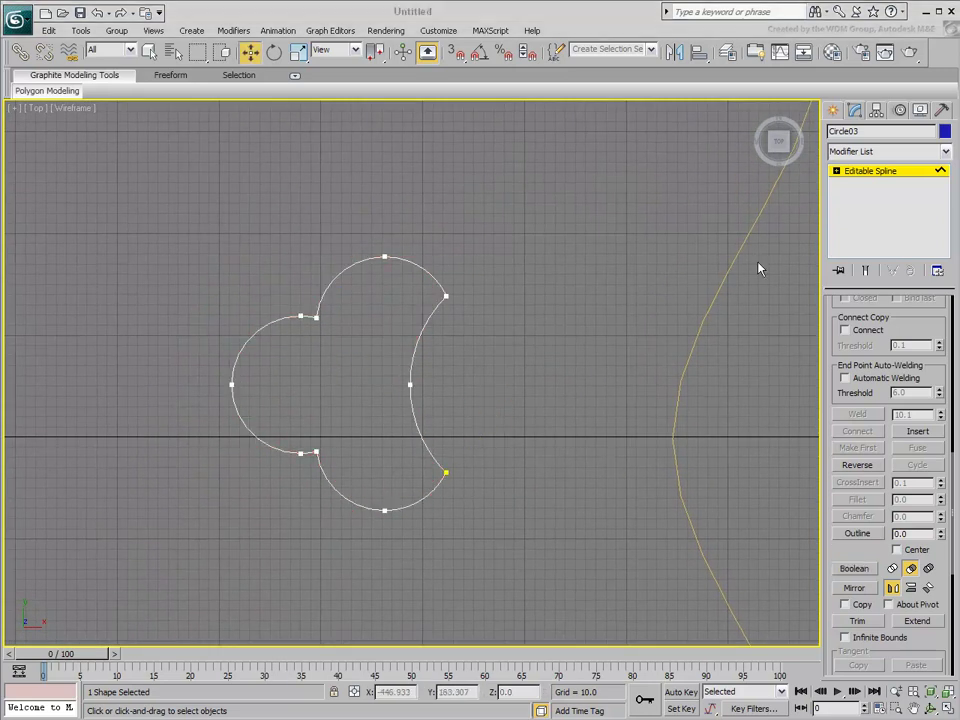
Exit sub-object level, deselect, and frame both the ground outline and the cluster.
{"action": "left_click", "coordinate": [837, 172]}
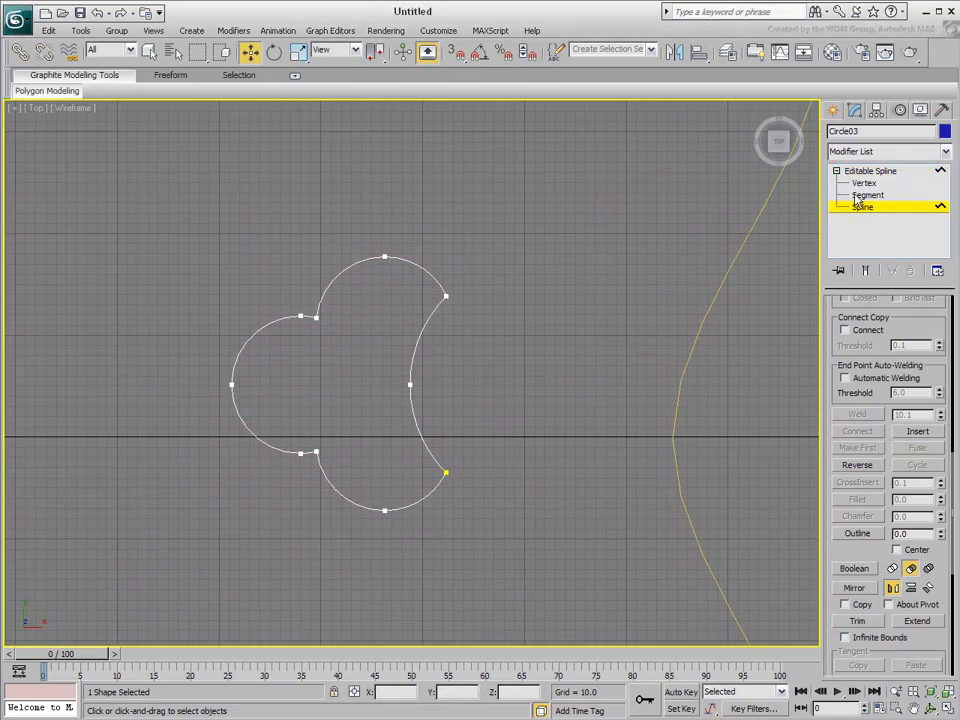
{"action": "left_click", "coordinate": [861, 208]}
{"action": "left_click", "coordinate": [525, 390]}
{"action": "scroll", "coordinate": [525, 390], "scroll_direction": "down", "scroll_amount": 5}
{"action": "middle_click_drag", "start_coordinate": [525, 392], "coordinate": [403, 418]}
{"action": "scroll", "coordinate": [270, 406], "scroll_direction": "up", "scroll_amount": 4}
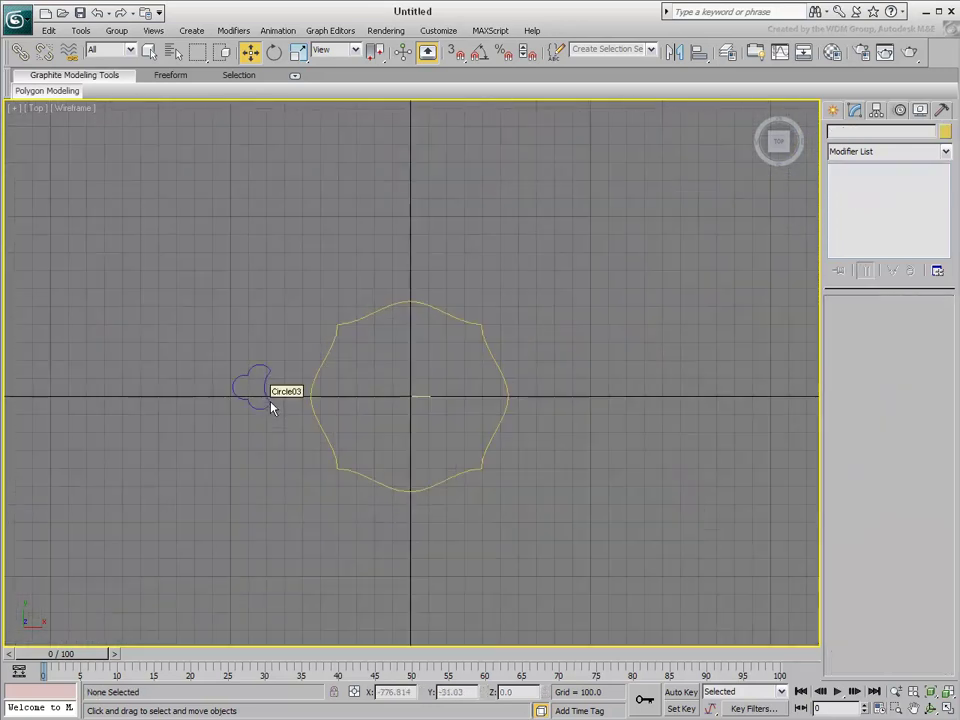
Select Circle03's outline spline at Spline level and activate Select and Uniform Scale.
{"action": "left_click", "coordinate": [192, 422]}
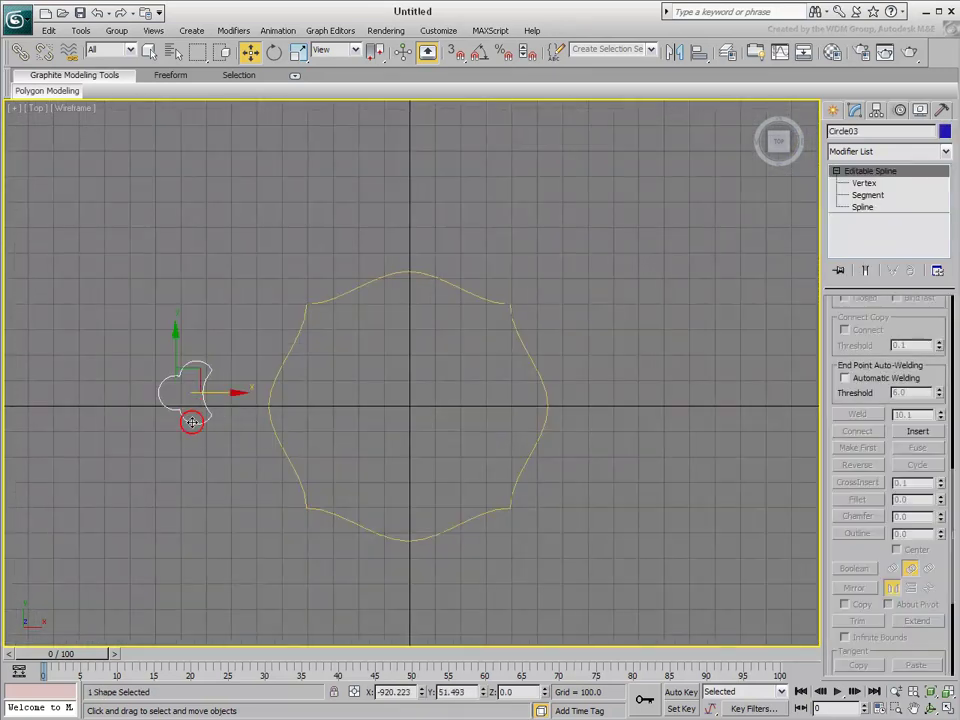
{"action": "left_click", "coordinate": [898, 210]}
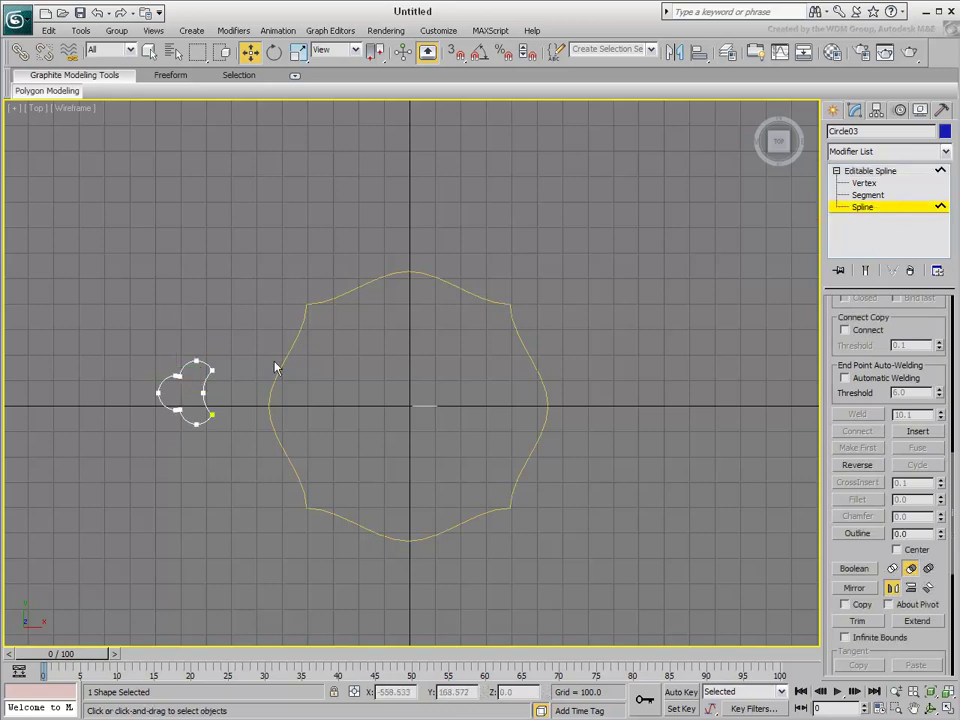
{"action": "left_click", "coordinate": [201, 393]}
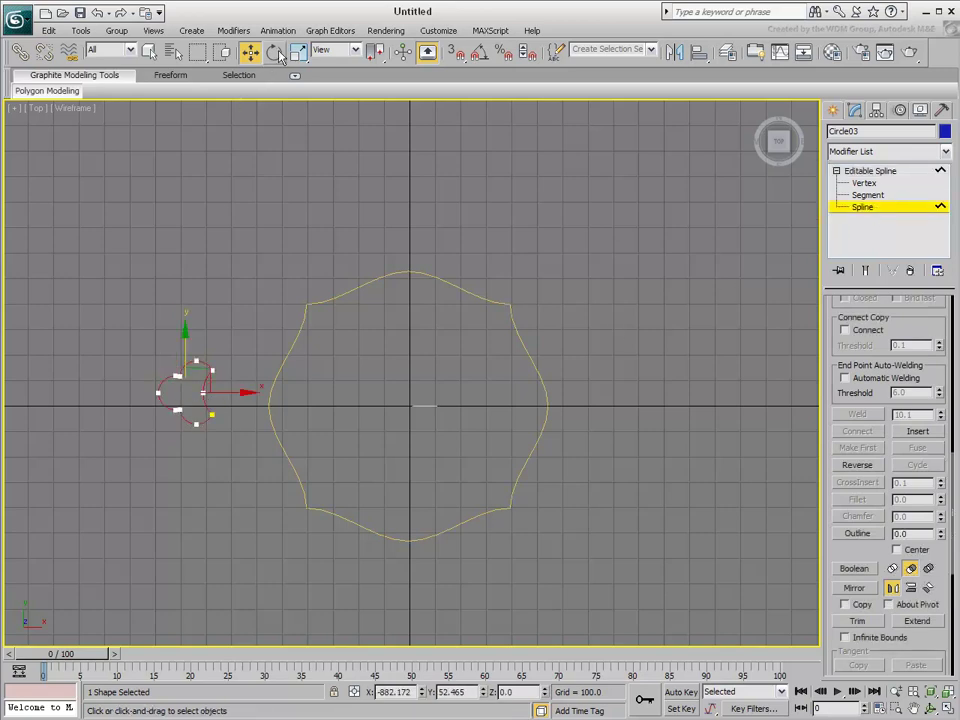
{"action": "left_click", "coordinate": [298, 52]}
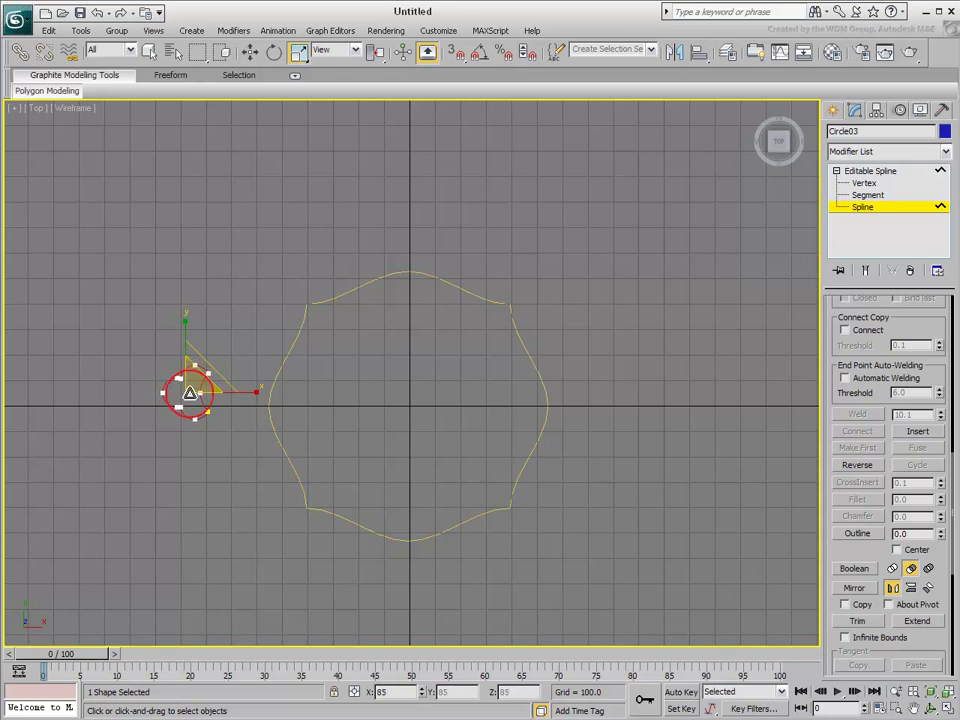